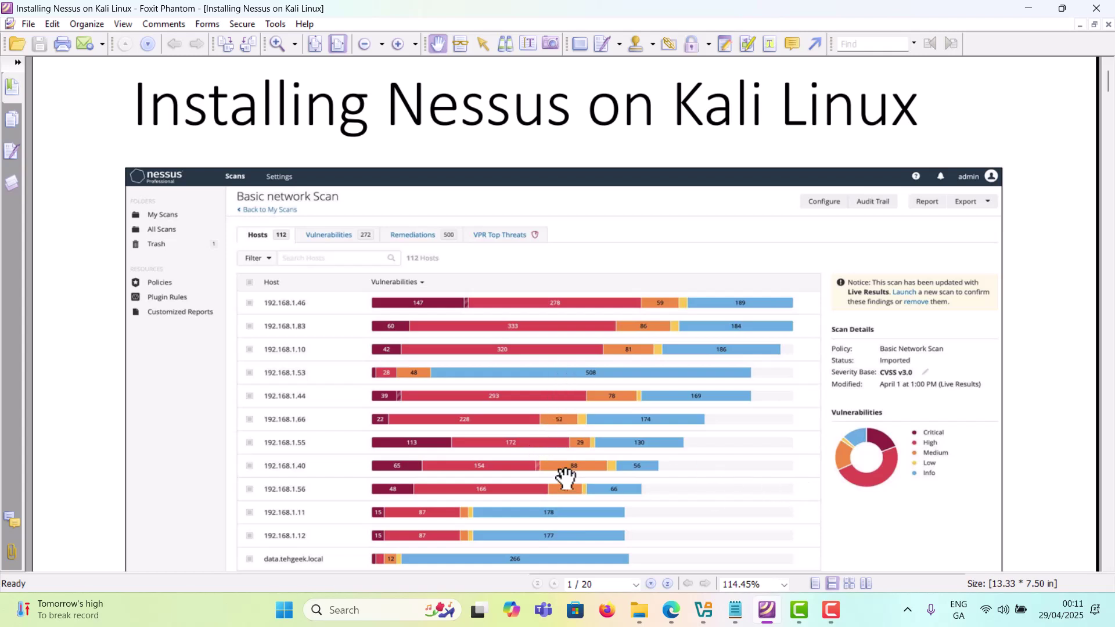
Step: Leave the Nessus slides and bring up Edge's Bing results for 'kali linux download'
{"action": "scroll", "coordinate": [567, 473], "scroll_direction": "down", "scroll_amount": 1}
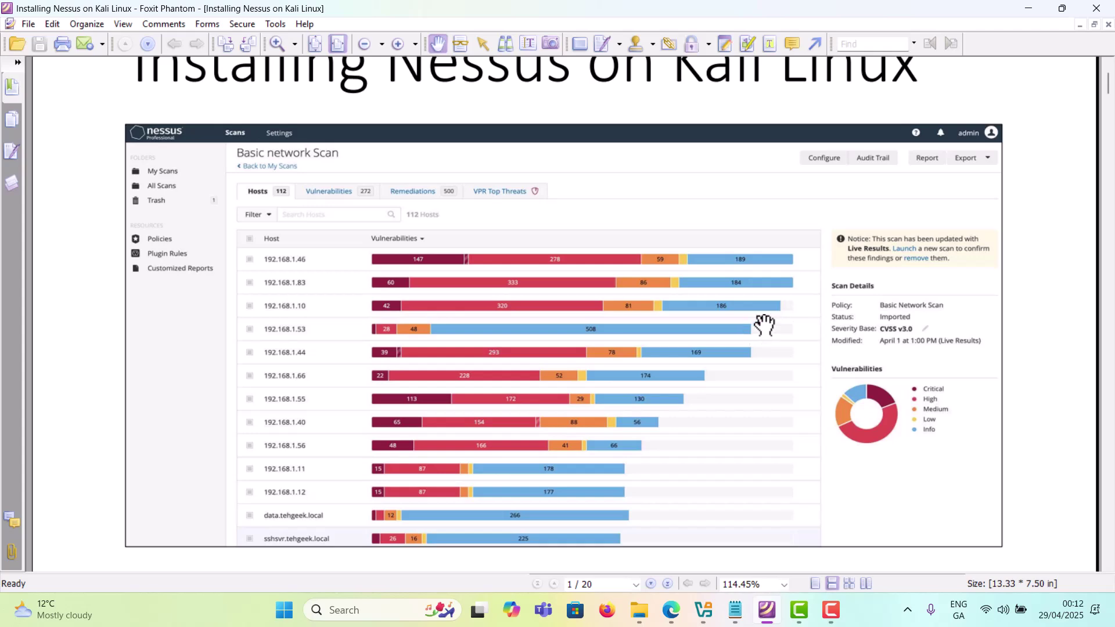
{"action": "left_click", "coordinate": [672, 612]}
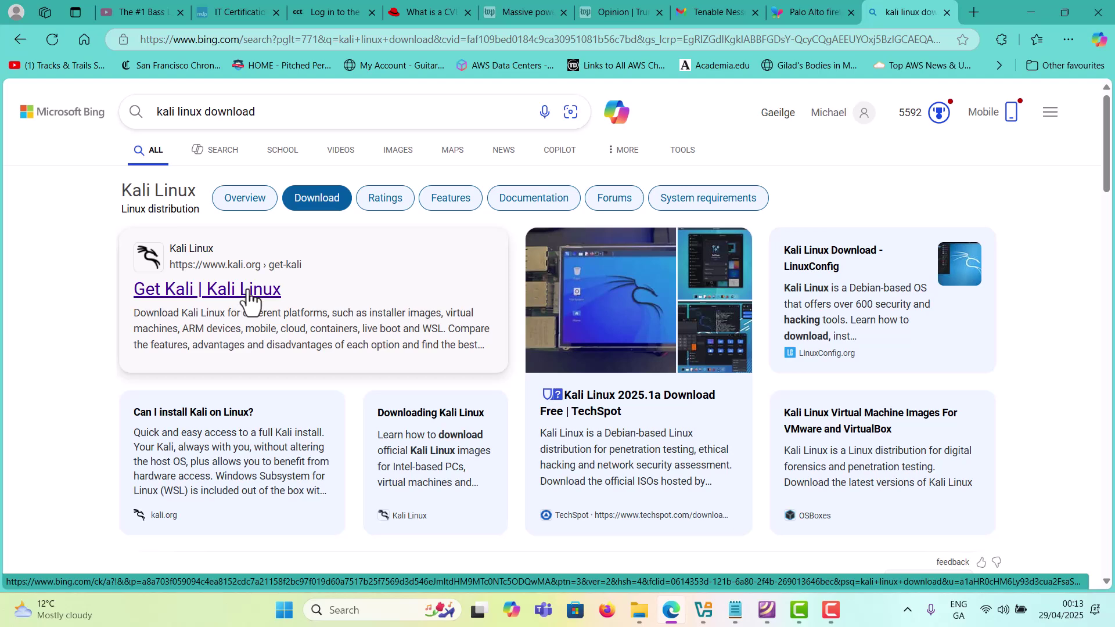
Step: Open the official Get Kali page and its pre-built virtual machine downloads
{"action": "left_click", "coordinate": [245, 291]}
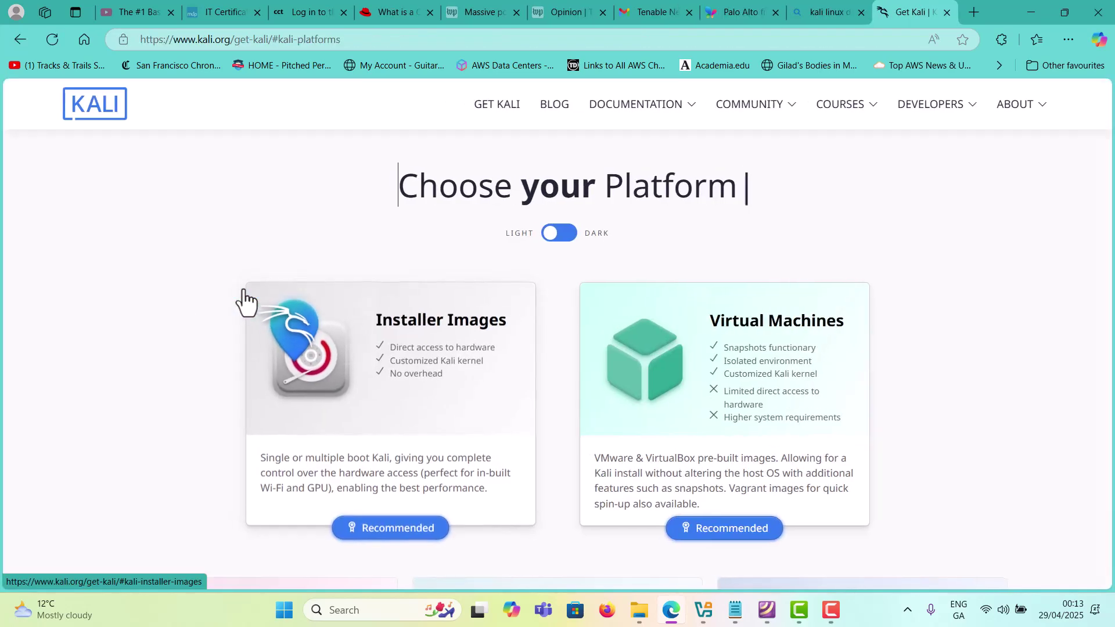
{"action": "left_click", "coordinate": [760, 374]}
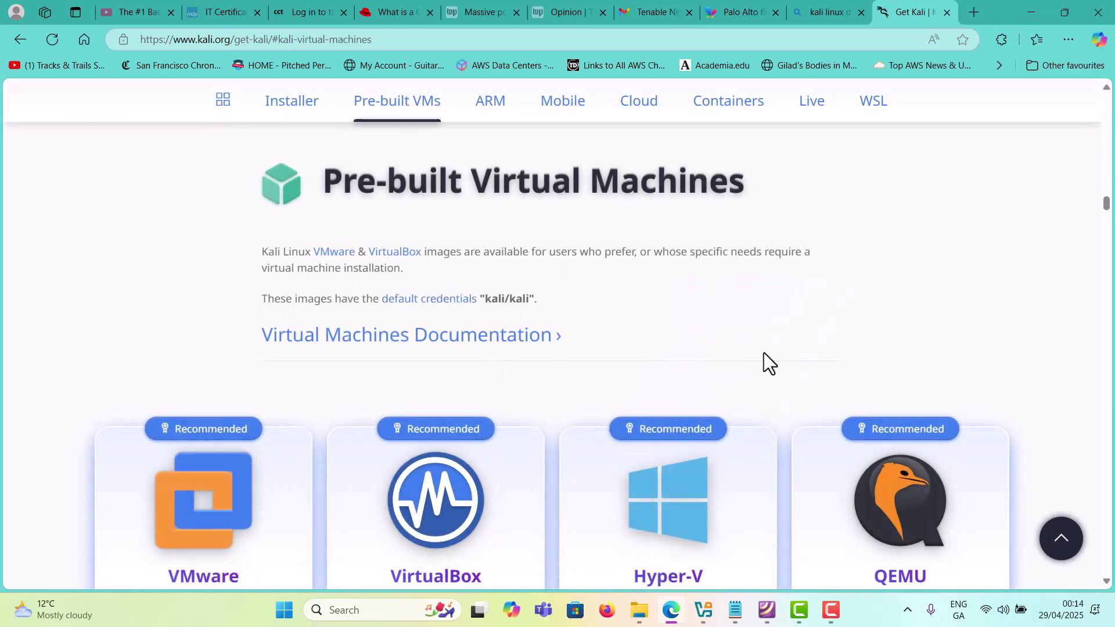
{"action": "scroll", "coordinate": [762, 357], "scroll_direction": "down", "scroll_amount": 2}
{"action": "scroll", "coordinate": [879, 427], "scroll_direction": "down", "scroll_amount": 3}
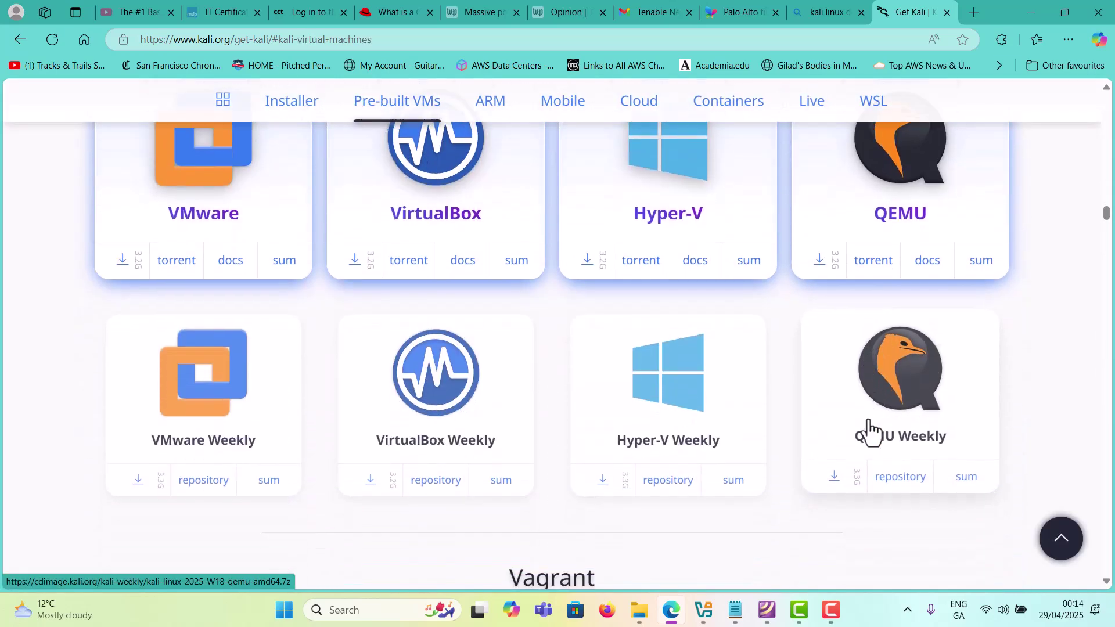
{"action": "scroll", "coordinate": [562, 430], "scroll_direction": "up", "scroll_amount": 2}
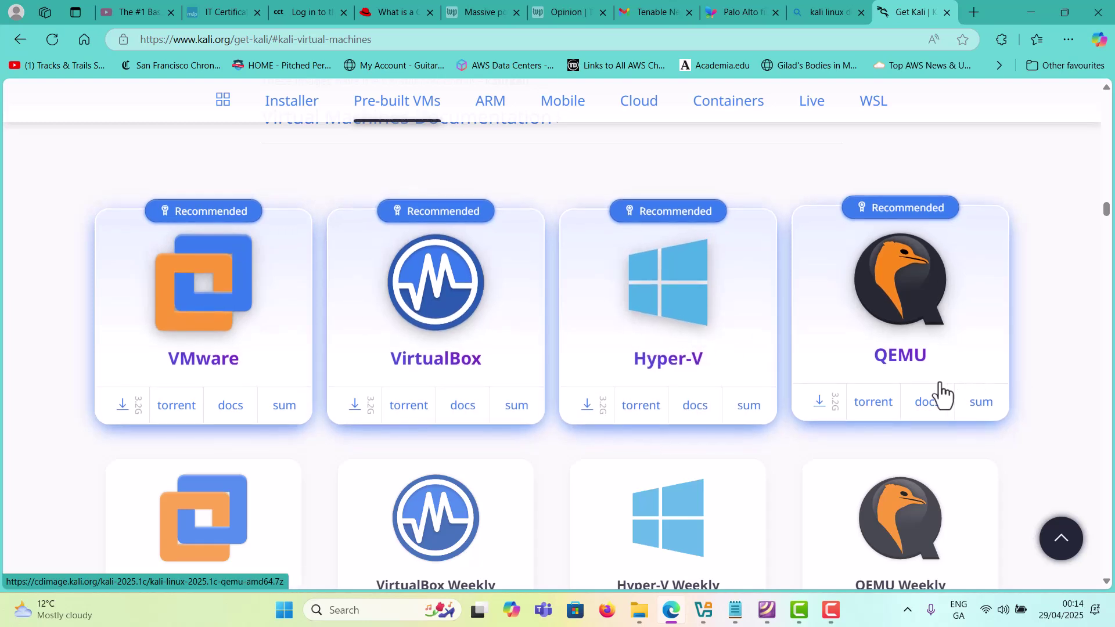
Step: Start the kali-linux-2025.1c-virtualbox-amd64.7z download, then pause and cancel it
{"action": "left_click", "coordinate": [440, 304]}
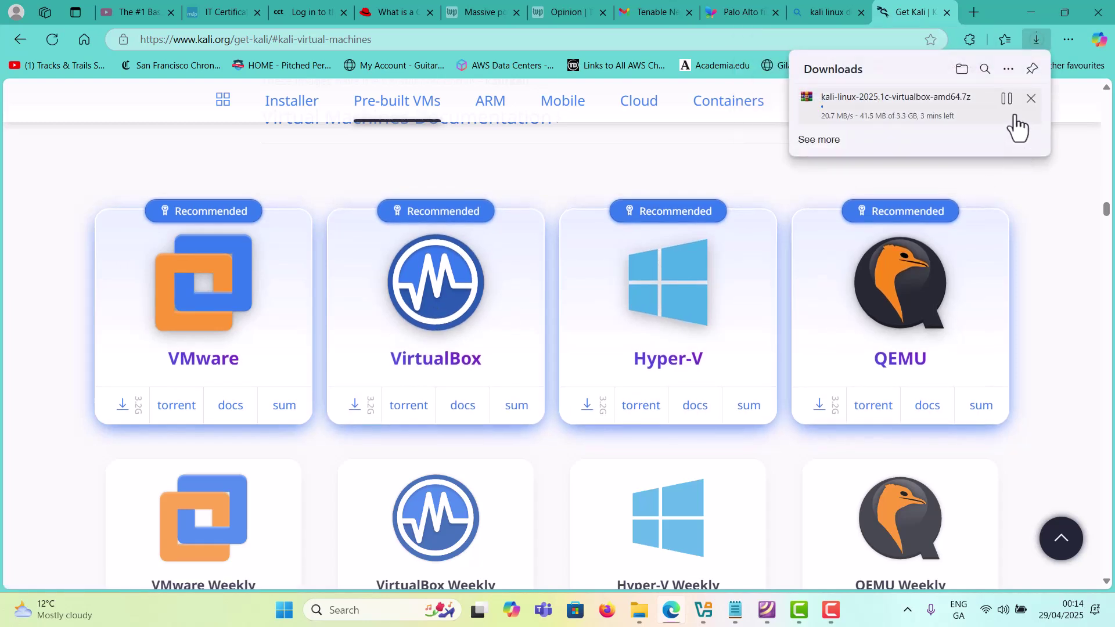
{"action": "left_click", "coordinate": [1006, 98]}
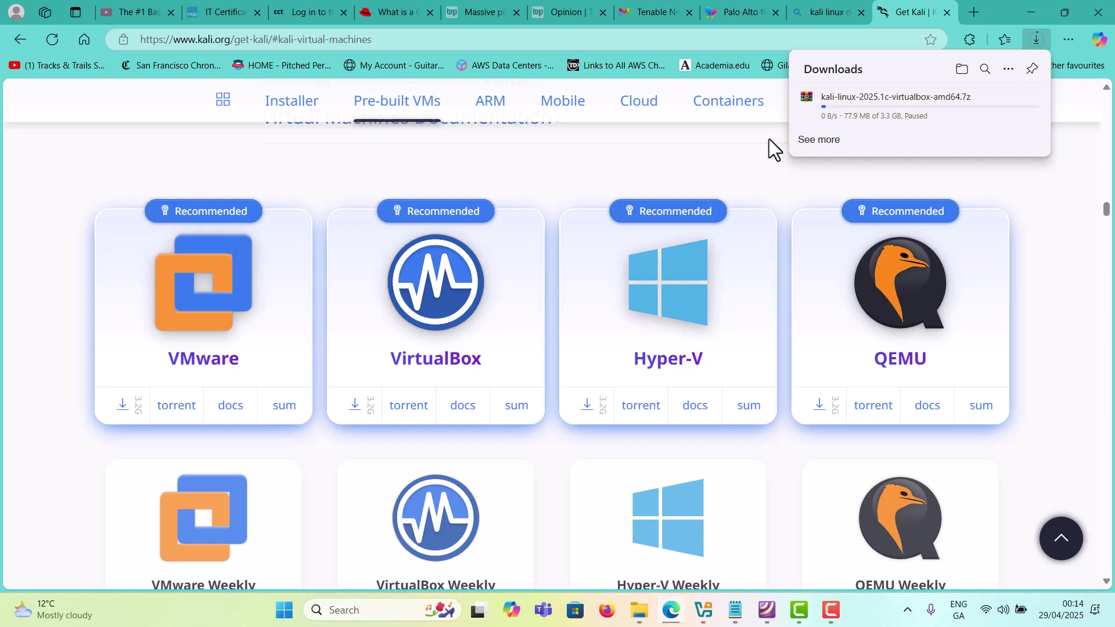
{"action": "left_click", "coordinate": [1031, 108]}
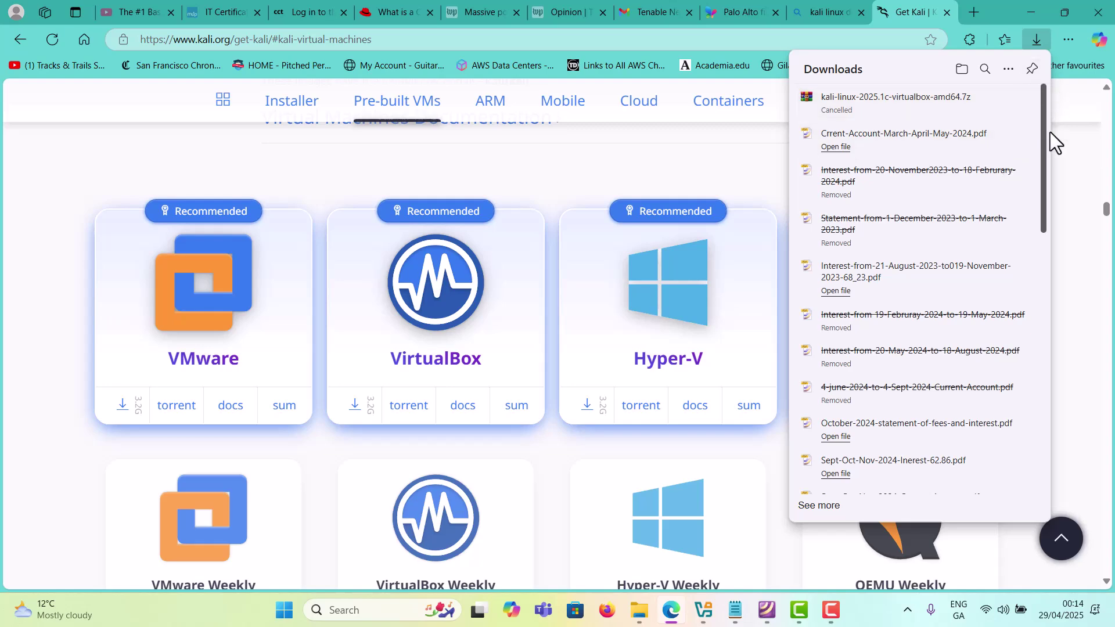
{"action": "left_click", "coordinate": [1071, 171]}
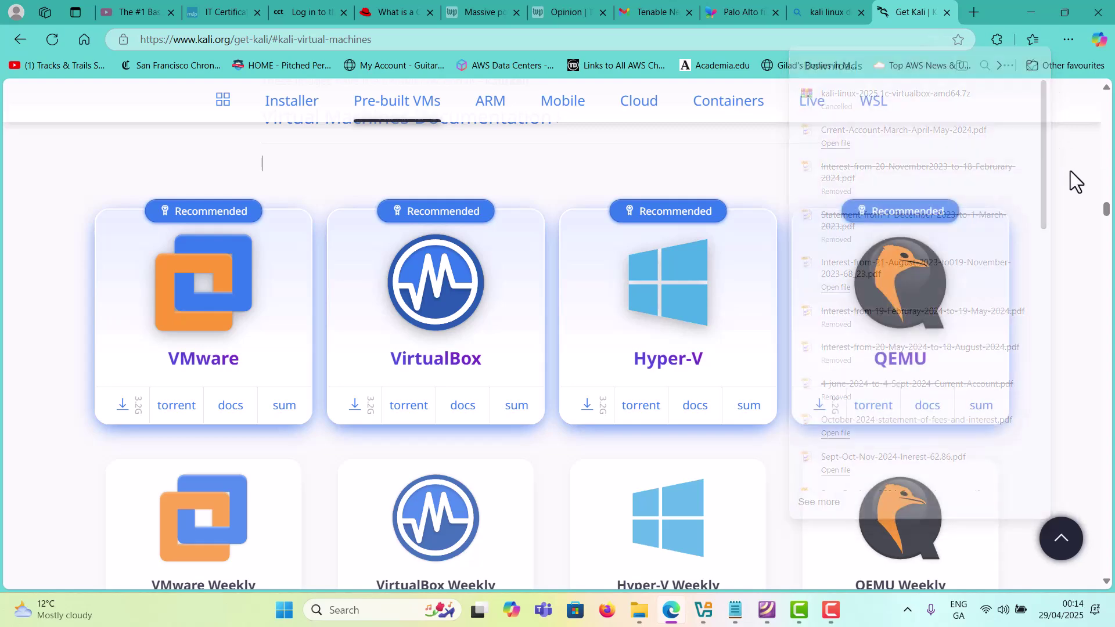
Step: Open the Downloads folder in a new File Explorer tab
{"action": "left_click", "coordinate": [640, 612]}
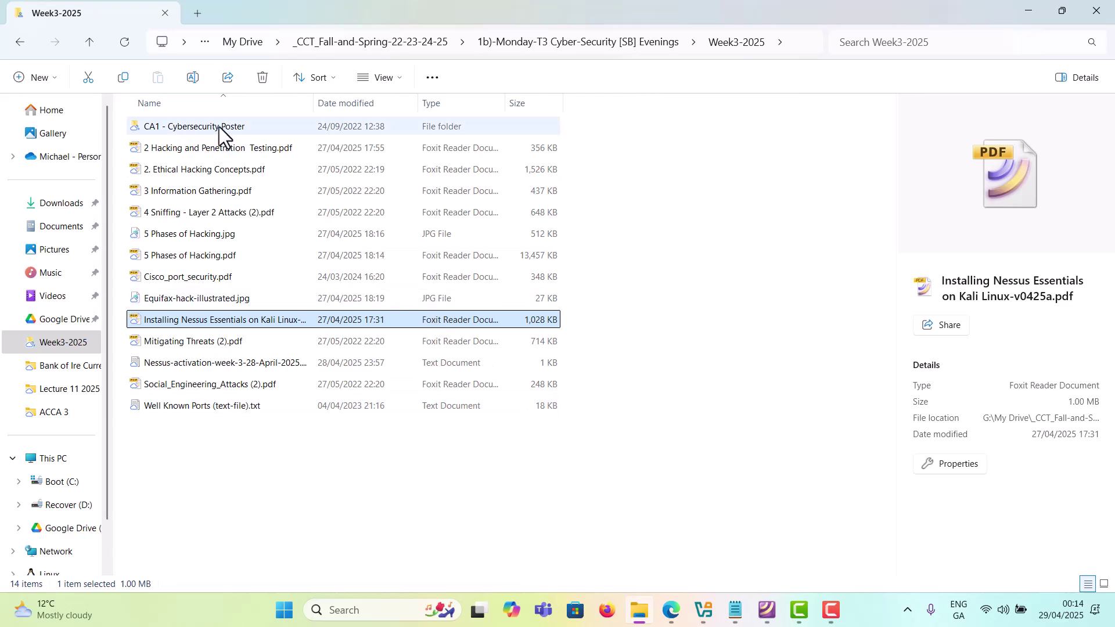
{"action": "left_click", "coordinate": [198, 13]}
{"action": "left_click", "coordinate": [75, 206]}
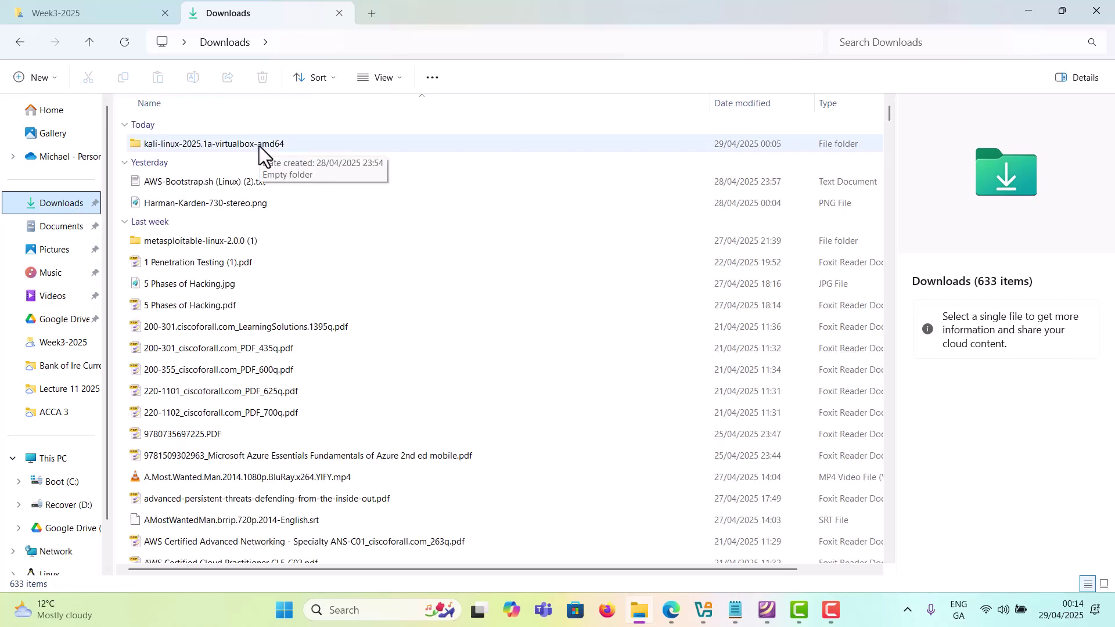
{"action": "scroll", "coordinate": [273, 302], "scroll_direction": "down", "scroll_amount": 1}
{"action": "scroll", "coordinate": [276, 317], "scroll_direction": "up", "scroll_amount": 1}
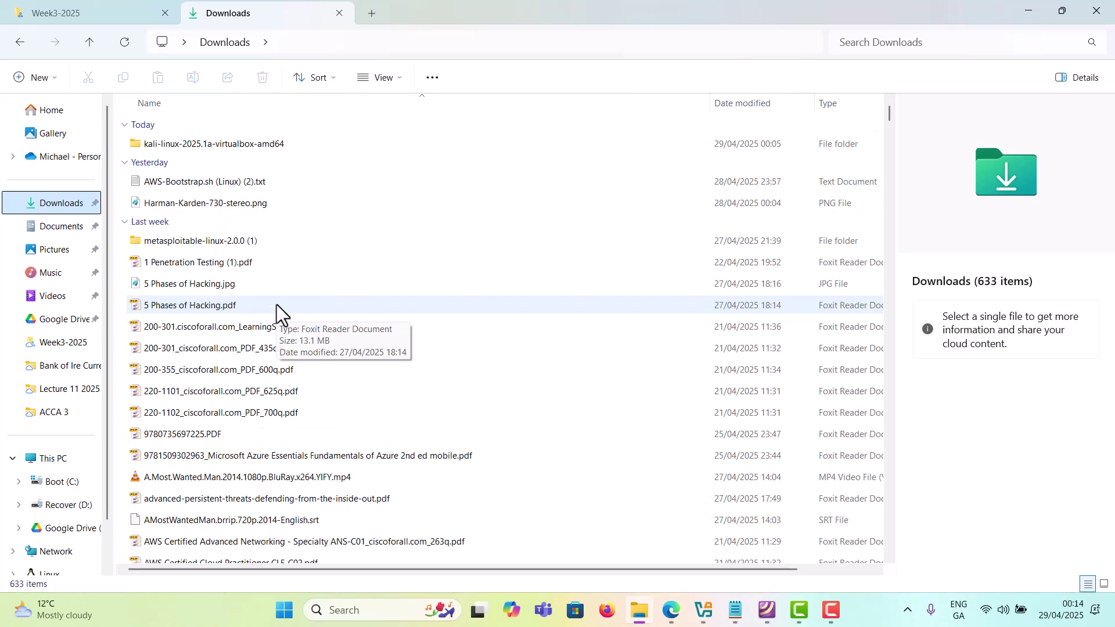
{"action": "scroll", "coordinate": [222, 270], "scroll_direction": "down", "scroll_amount": 11}
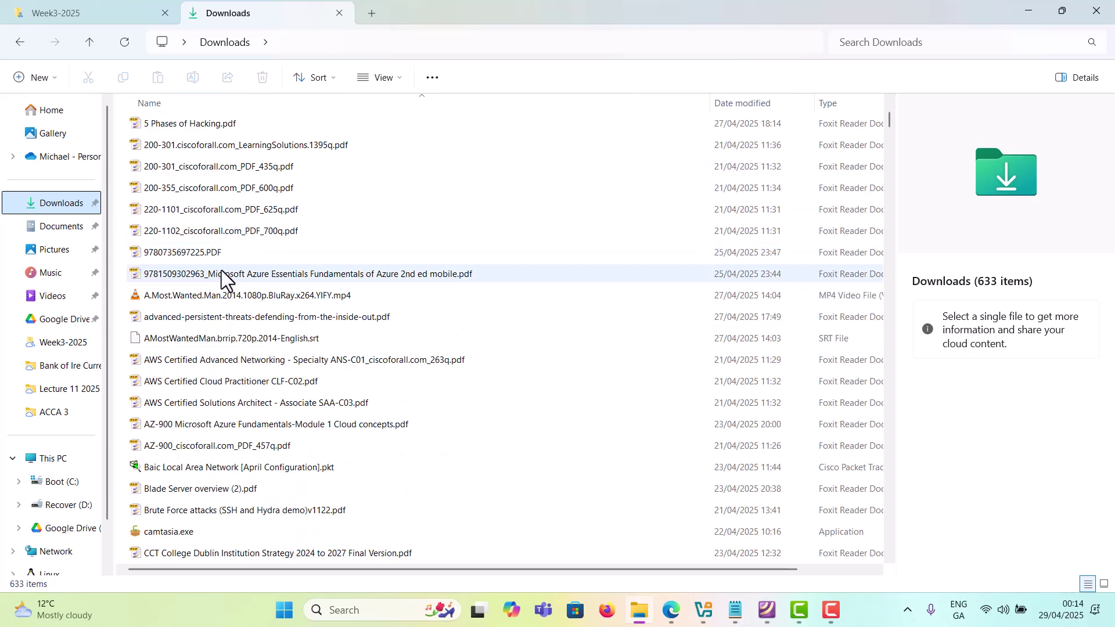
{"action": "scroll", "coordinate": [252, 369], "scroll_direction": "down", "scroll_amount": 3}
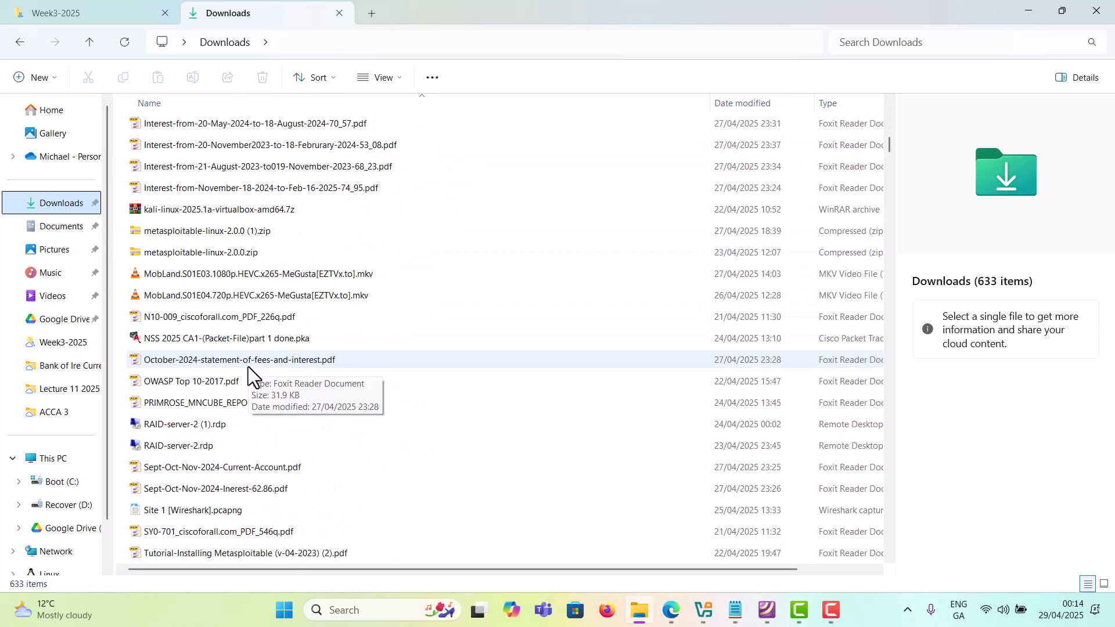
Step: Delete the empty kali-linux-2025.1a-virtualbox-amd64 folder, keeping the 3.25 GB .7z archive
{"action": "left_click", "coordinate": [221, 208]}
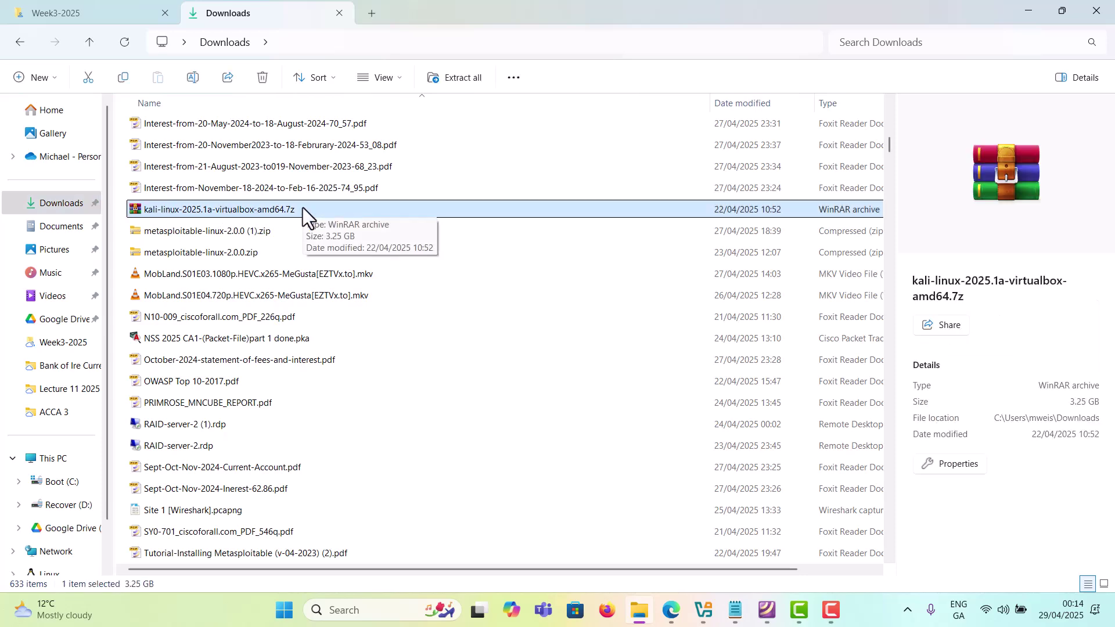
{"action": "scroll", "coordinate": [297, 208], "scroll_direction": "up", "scroll_amount": 15}
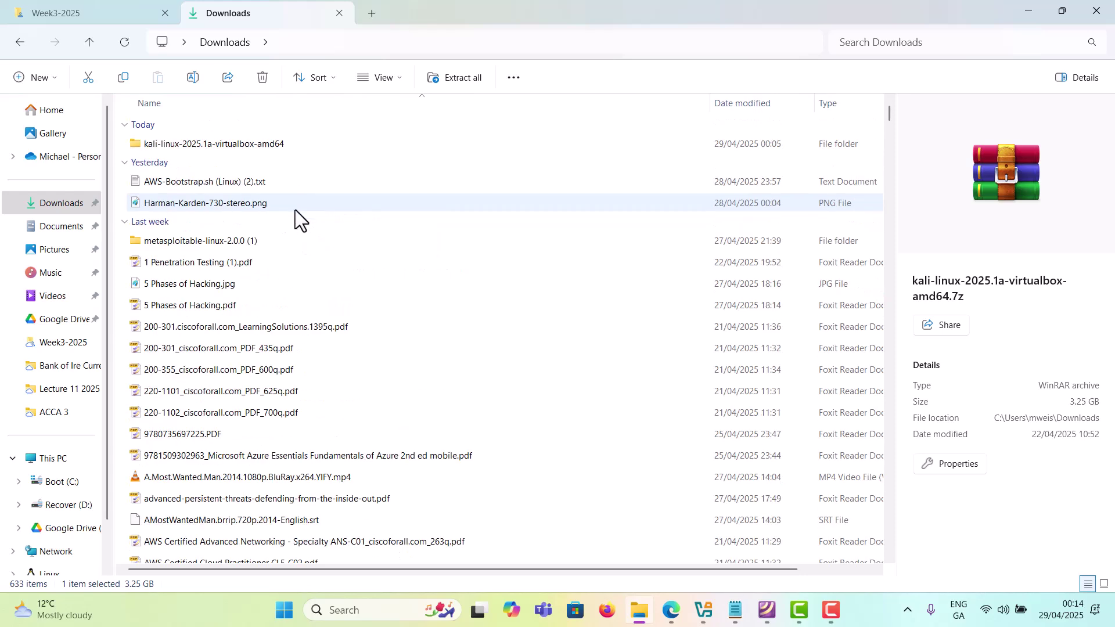
{"action": "left_click", "coordinate": [254, 144]}
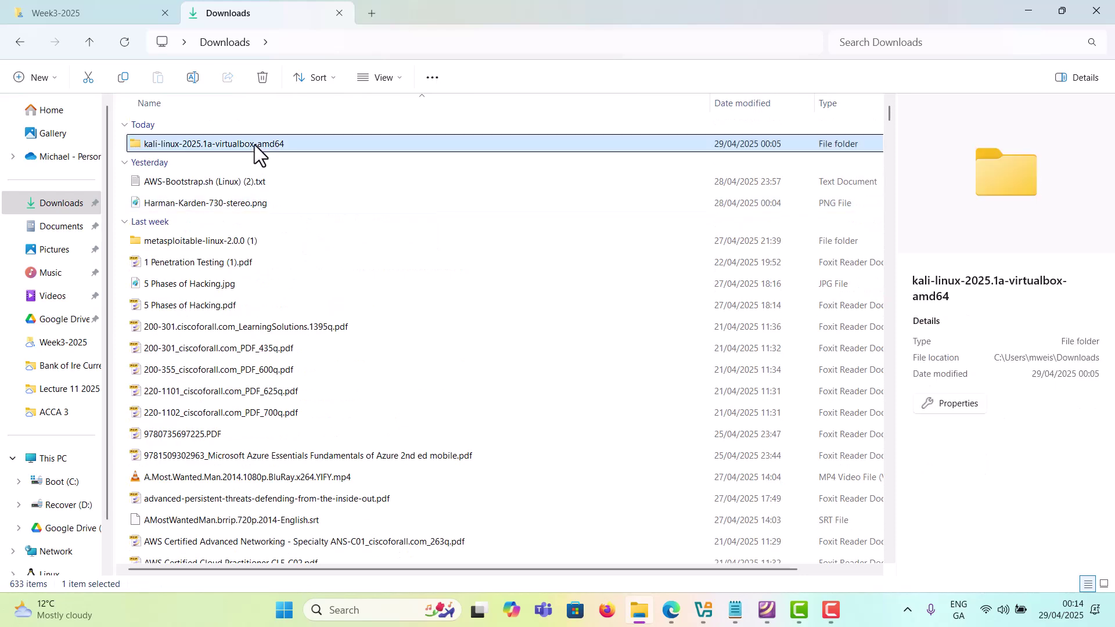
{"action": "key", "text": "Delete"}
{"action": "scroll", "coordinate": [259, 189], "scroll_direction": "down", "scroll_amount": 15}
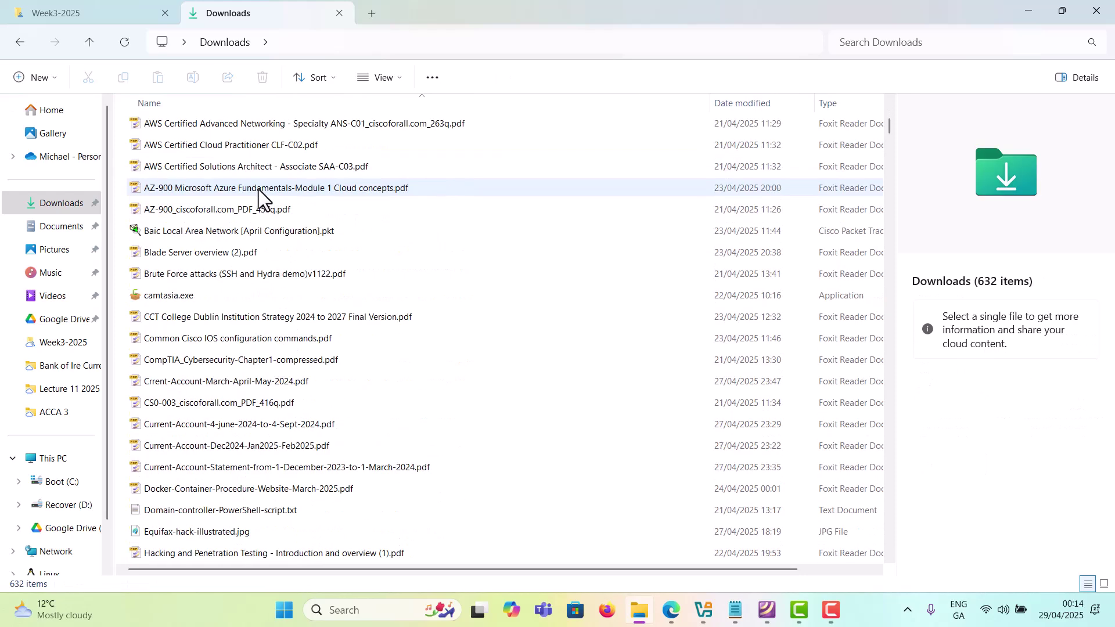
{"action": "scroll", "coordinate": [245, 224], "scroll_direction": "down", "scroll_amount": 3}
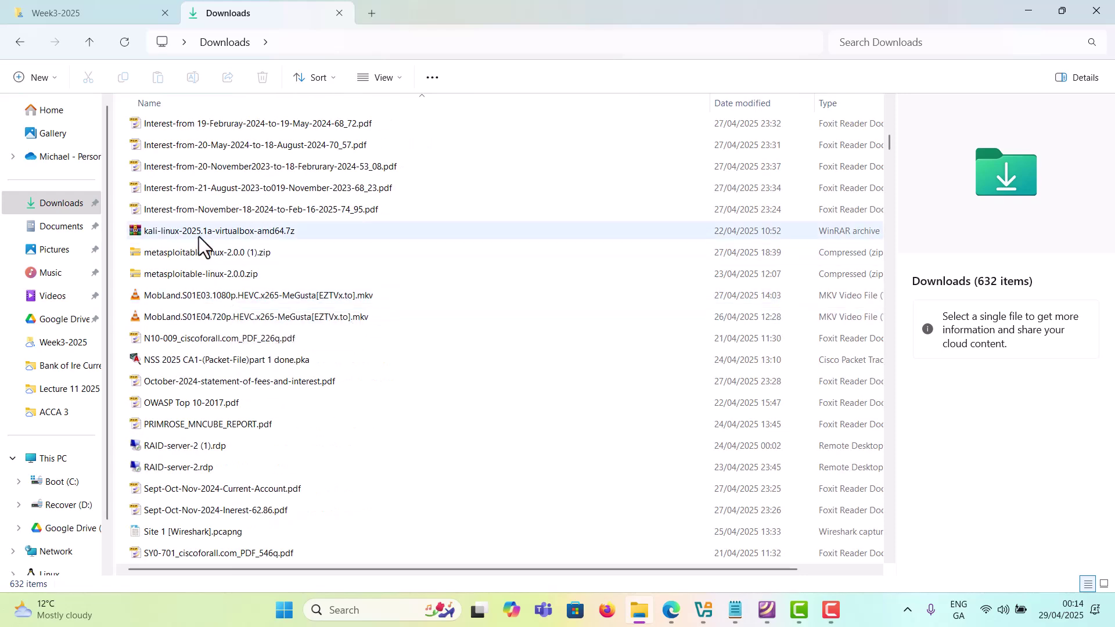
{"action": "mouse_move", "coordinate": [198, 235]}
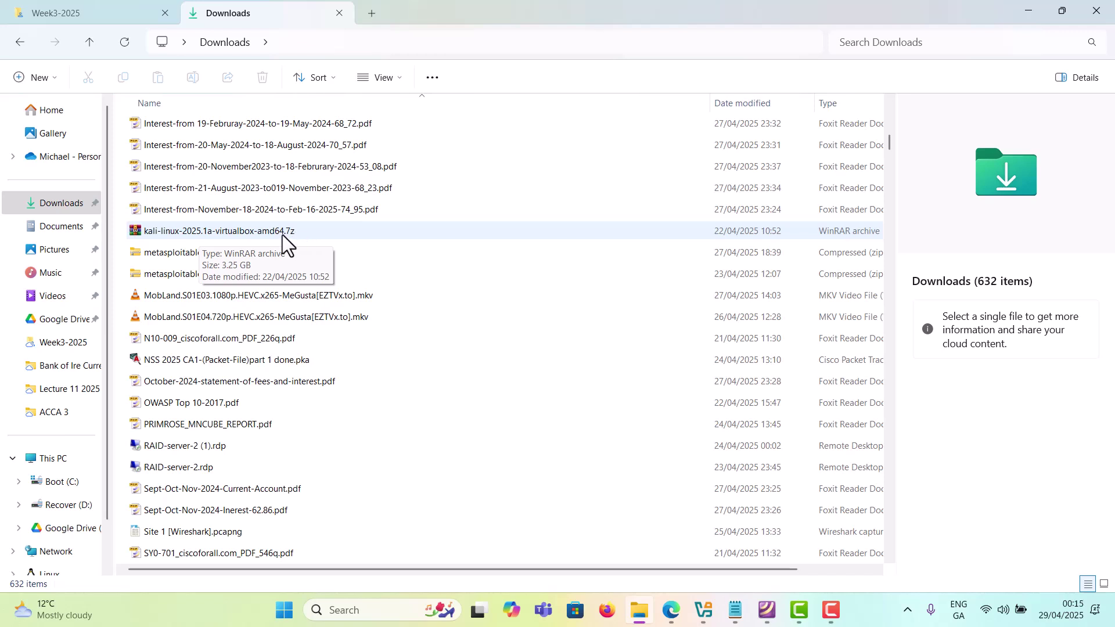
Step: Choose Extract All for the Kali .7z, targeting Downloads\kali-linux-2025.1a-virtualbox-amd64
{"action": "double_click", "coordinate": [319, 232]}
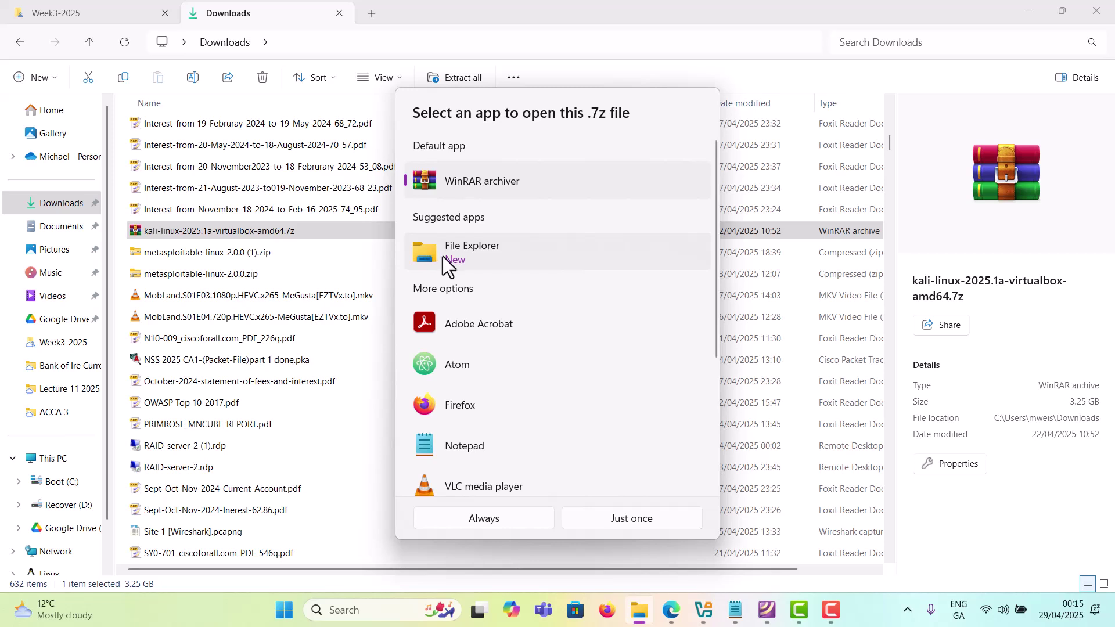
{"action": "left_click", "coordinate": [299, 233]}
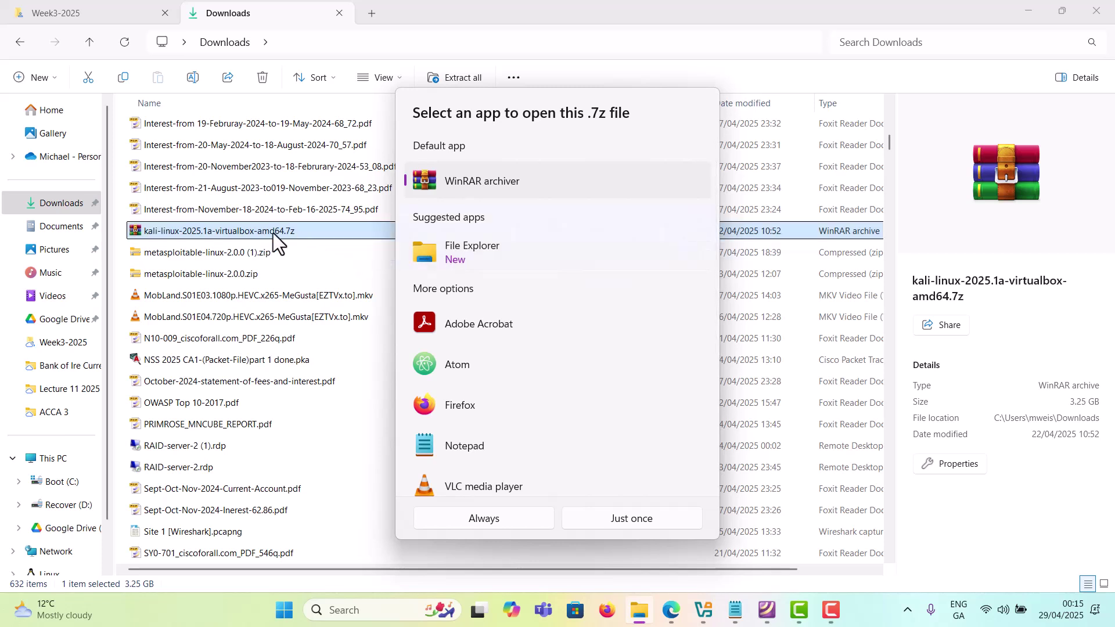
{"action": "key", "text": "Escape"}
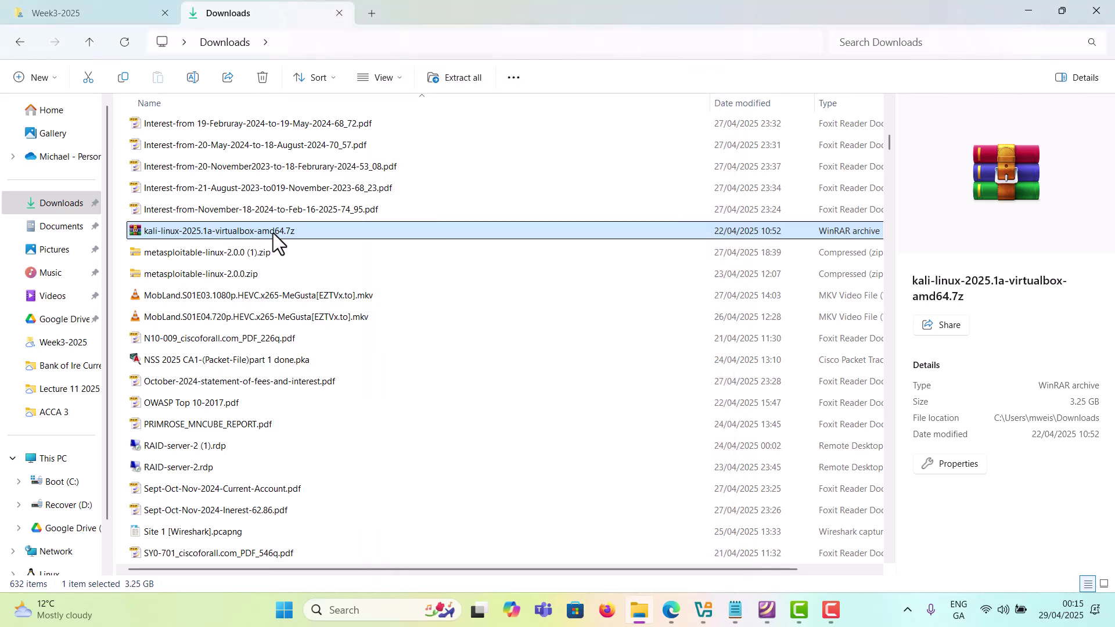
{"action": "right_click", "coordinate": [273, 232]}
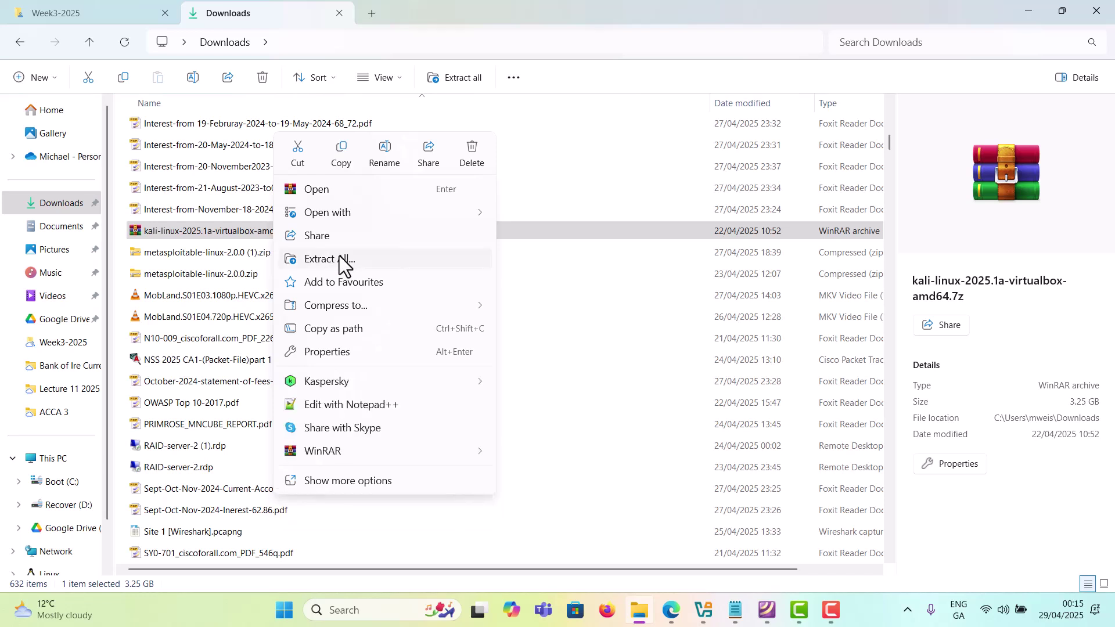
{"action": "mouse_move", "coordinate": [356, 457]}
{"action": "left_click", "coordinate": [361, 258]}
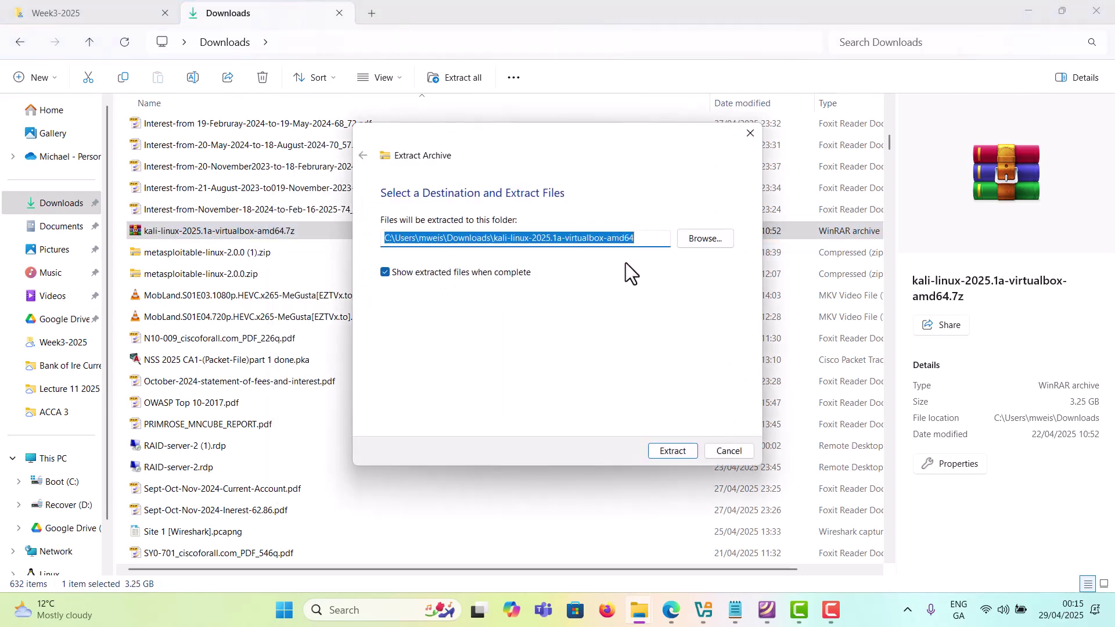
Step: Extract the Kali archive into the kali-linux-2025.1a-virtualbox-amd64 folder in Downloads
{"action": "left_click", "coordinate": [685, 457]}
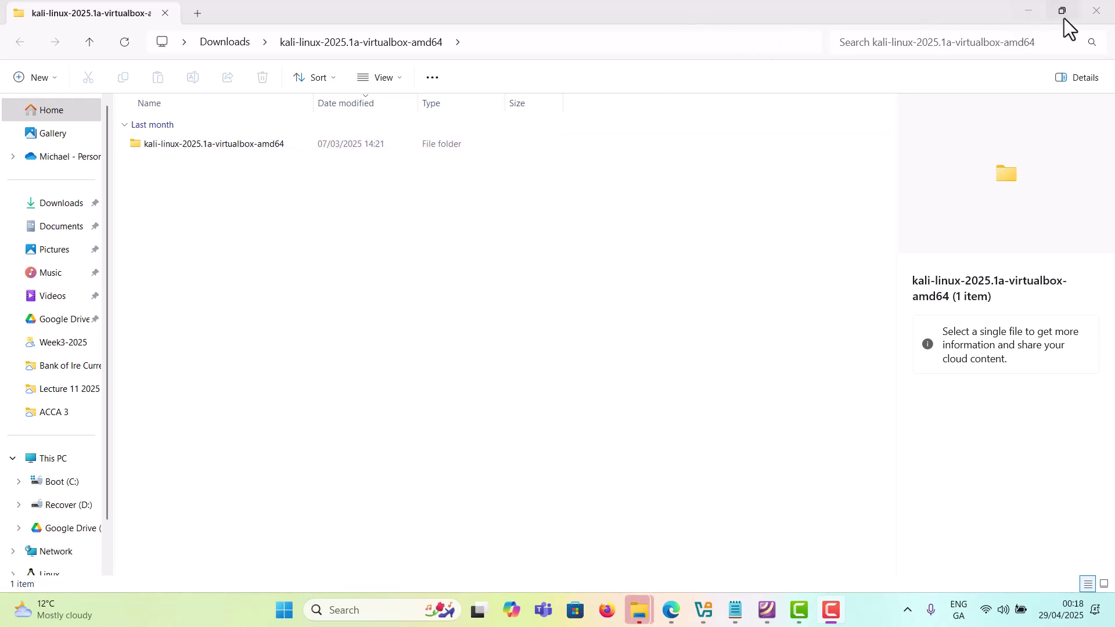
Step: Open the extracted Kali folder and its inner subfolder, and select the .vbox file
{"action": "left_click", "coordinate": [1096, 11]}
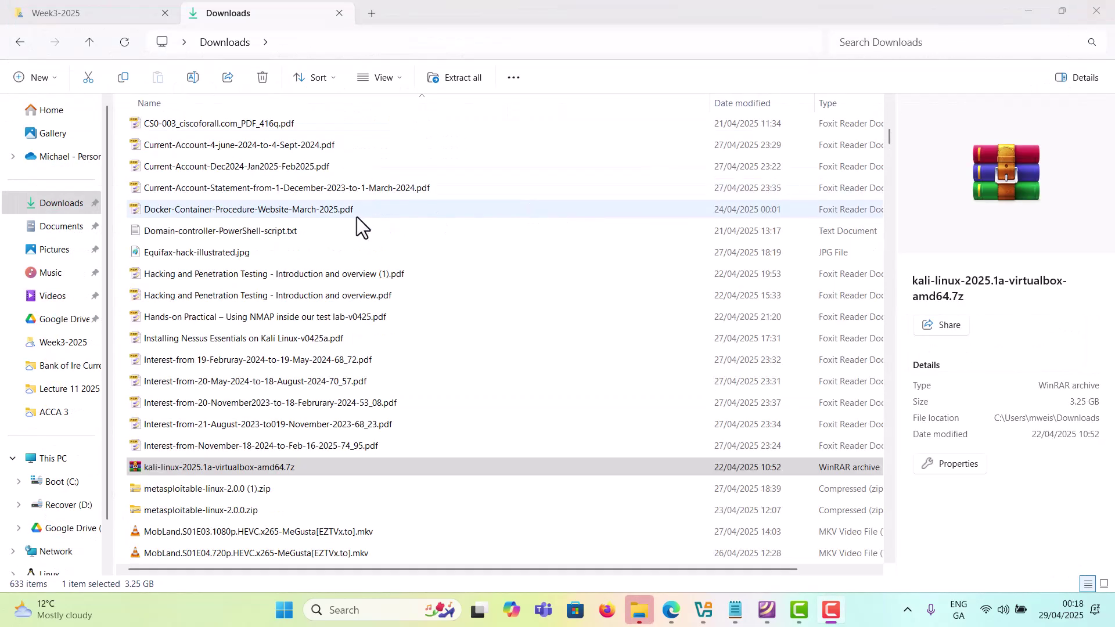
{"action": "scroll", "coordinate": [333, 186], "scroll_direction": "up", "scroll_amount": 10}
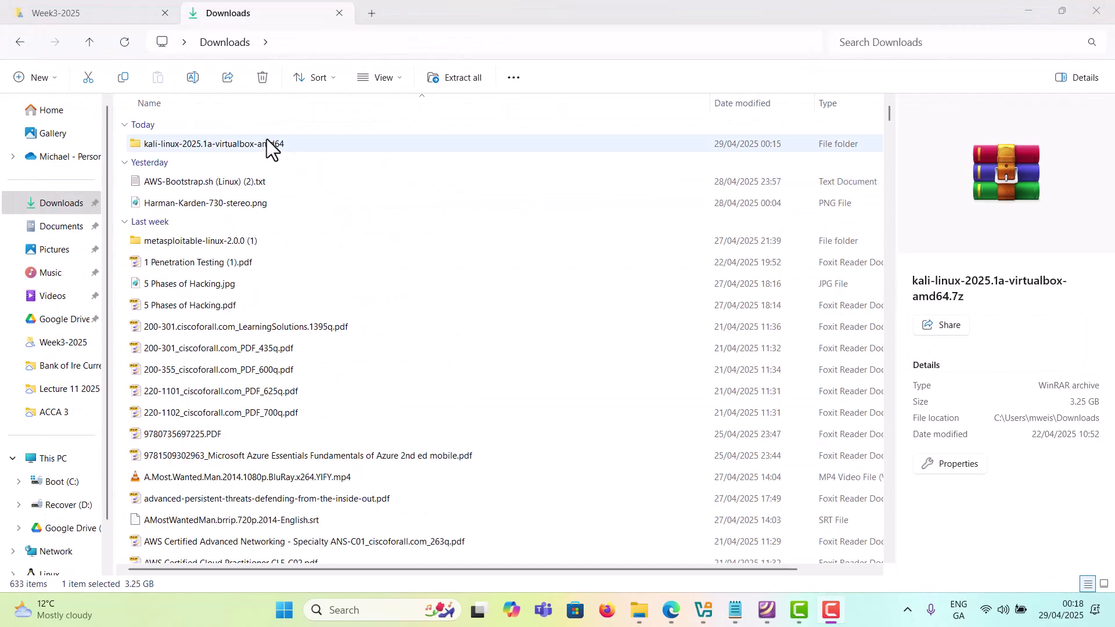
{"action": "double_click", "coordinate": [319, 143]}
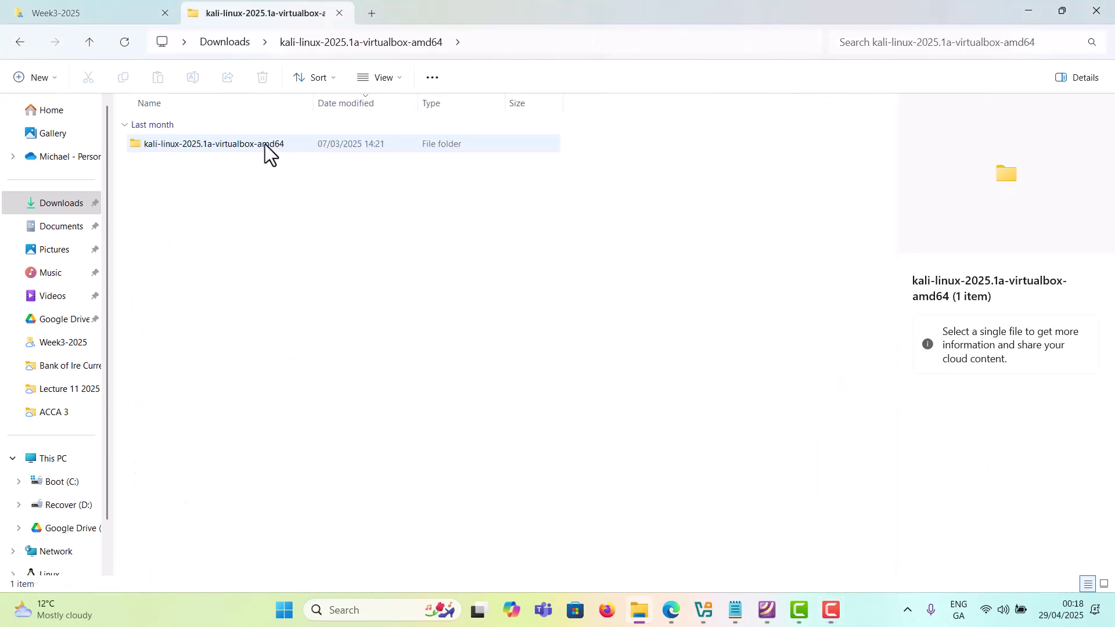
{"action": "double_click", "coordinate": [274, 143]}
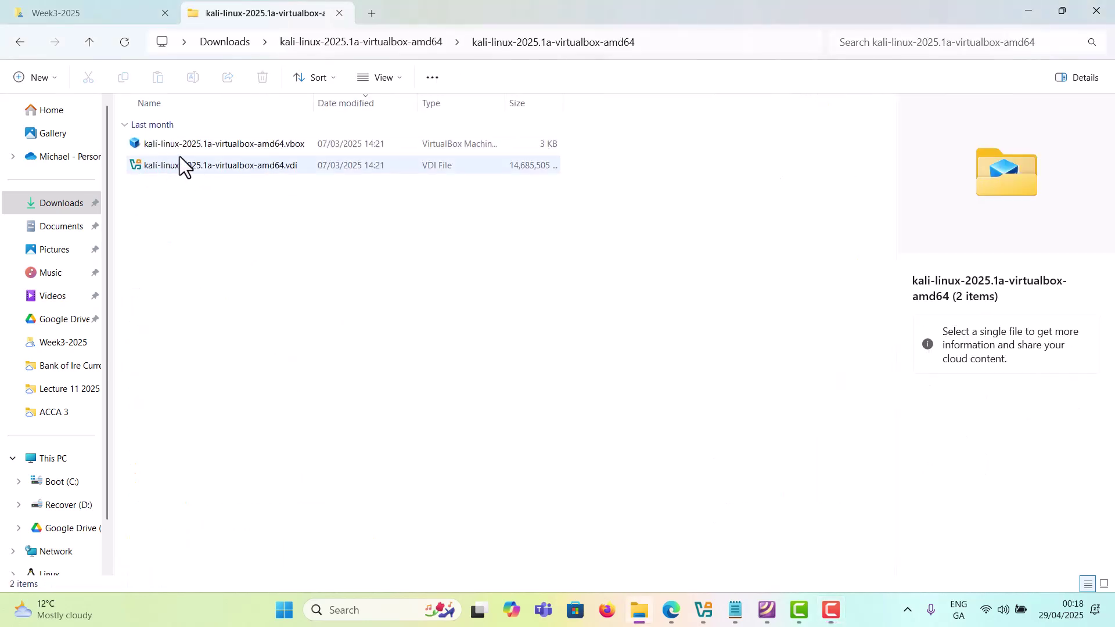
{"action": "mouse_move", "coordinate": [256, 169]}
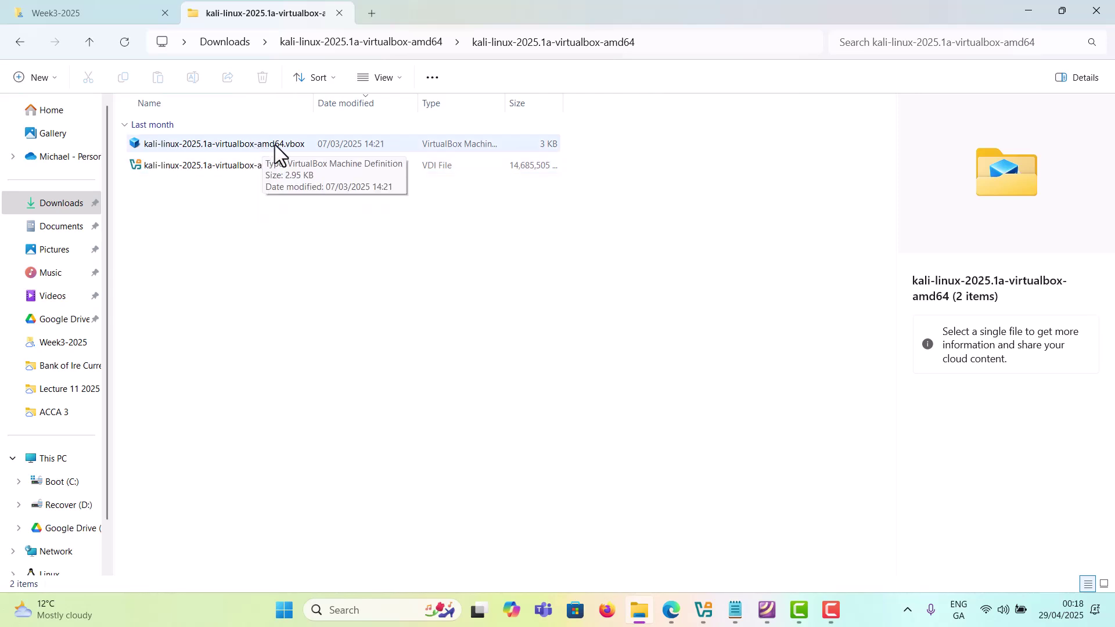
{"action": "left_click", "coordinate": [275, 144]}
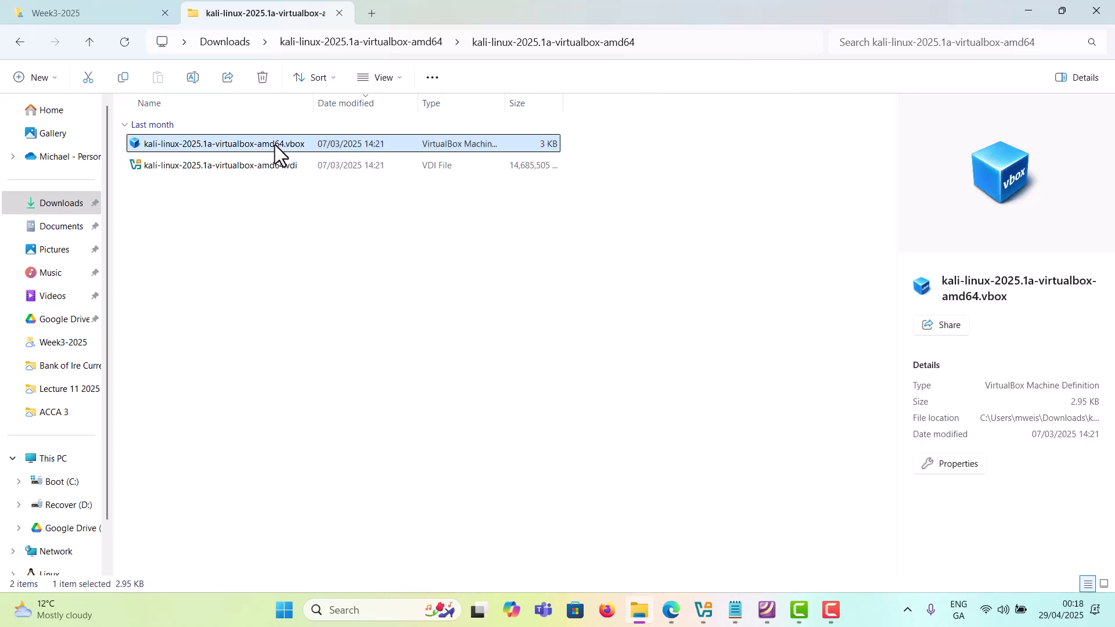
Step: Add the kali-linux-2025.1a-virtualbox-amd64 VM to VirtualBox from its .vbox file
{"action": "double_click", "coordinate": [274, 145]}
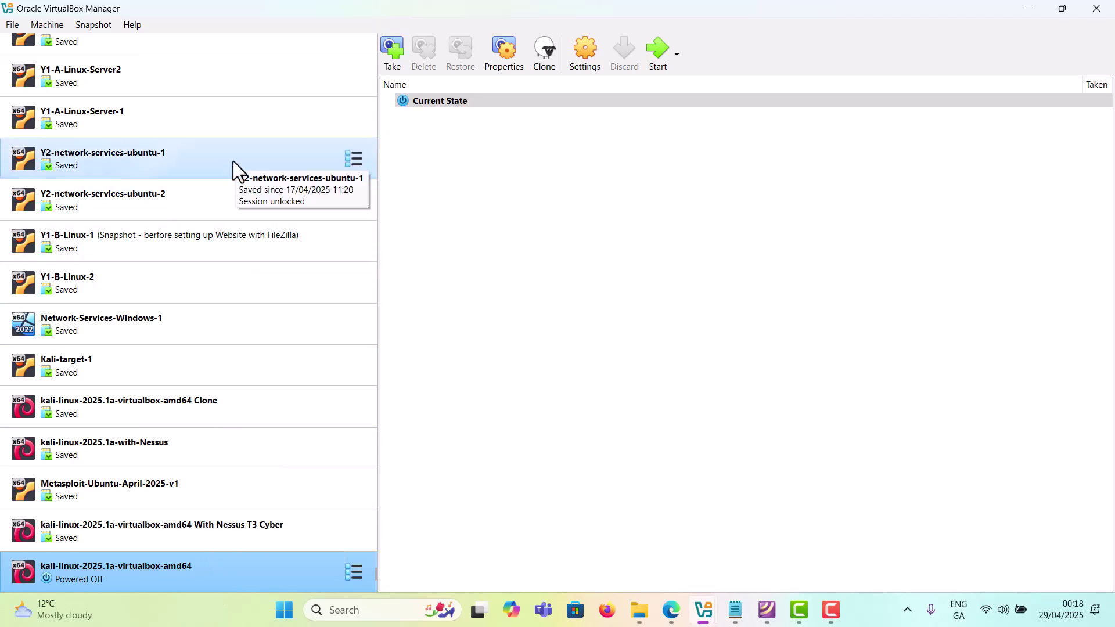
{"action": "scroll", "coordinate": [178, 278], "scroll_direction": "up", "scroll_amount": 5}
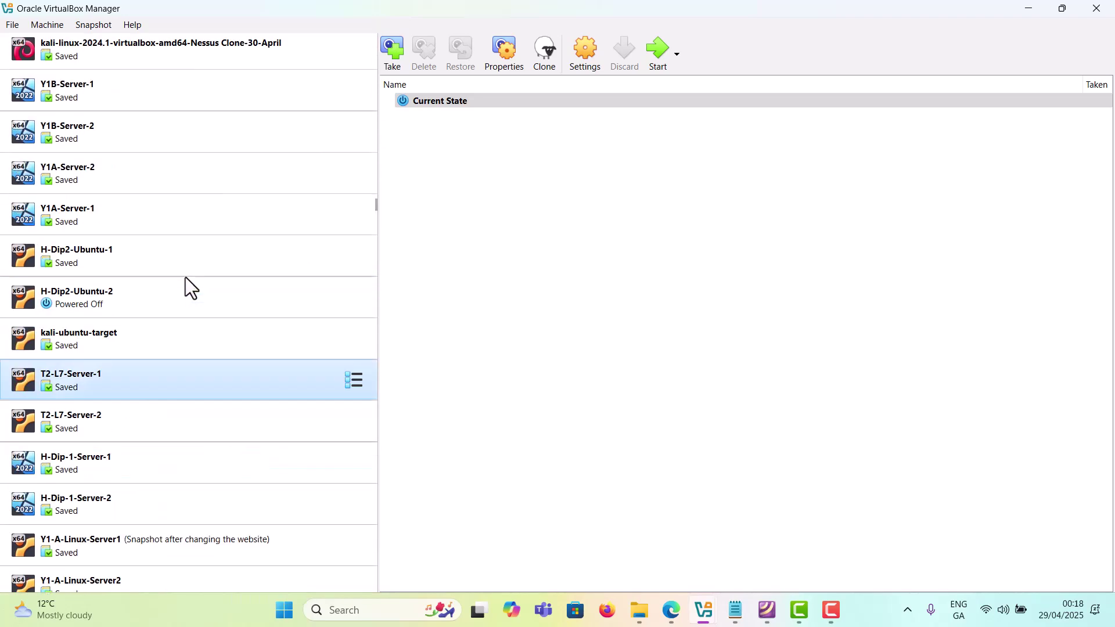
{"action": "scroll", "coordinate": [184, 287], "scroll_direction": "down", "scroll_amount": 5}
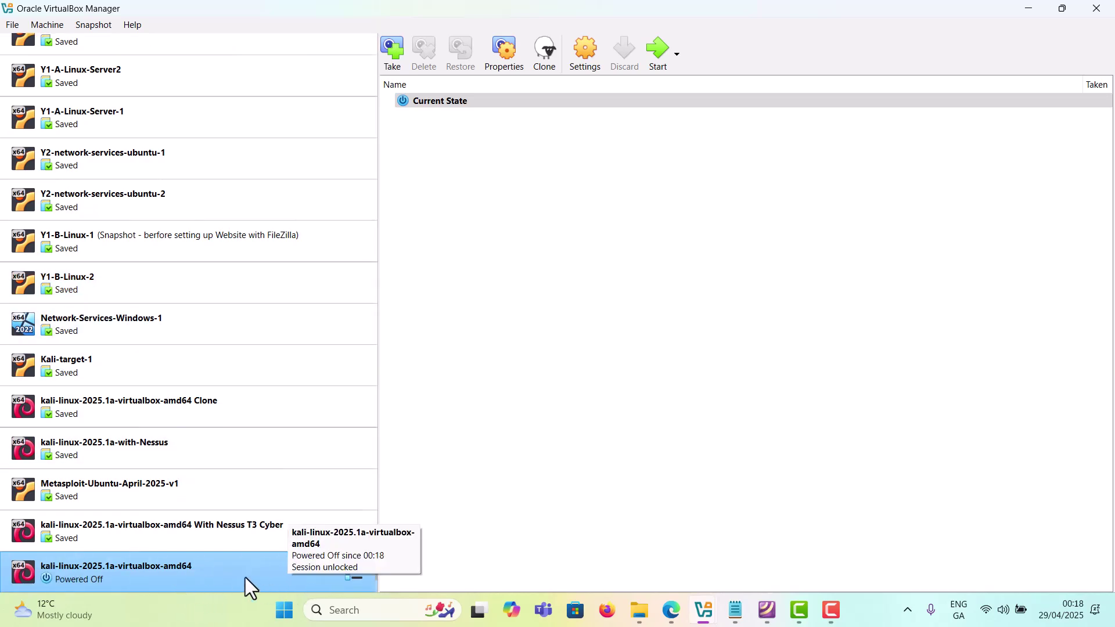
Step: Enable the Kali VM's Adapter 2 attached to Host-only Adapter and save
{"action": "left_click", "coordinate": [585, 48]}
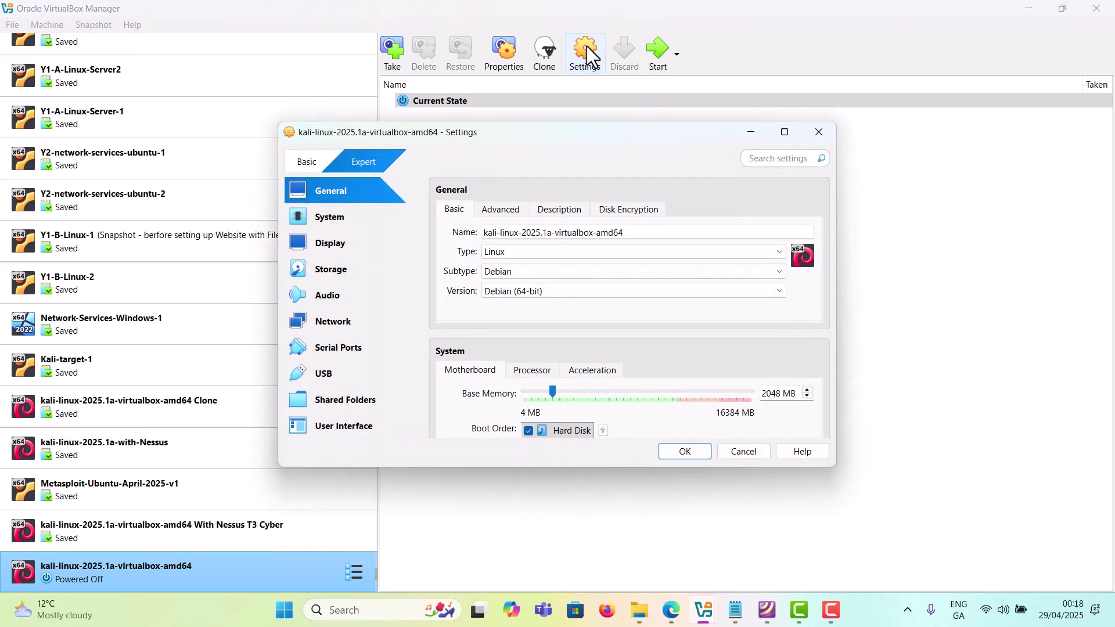
{"action": "left_click", "coordinate": [322, 320]}
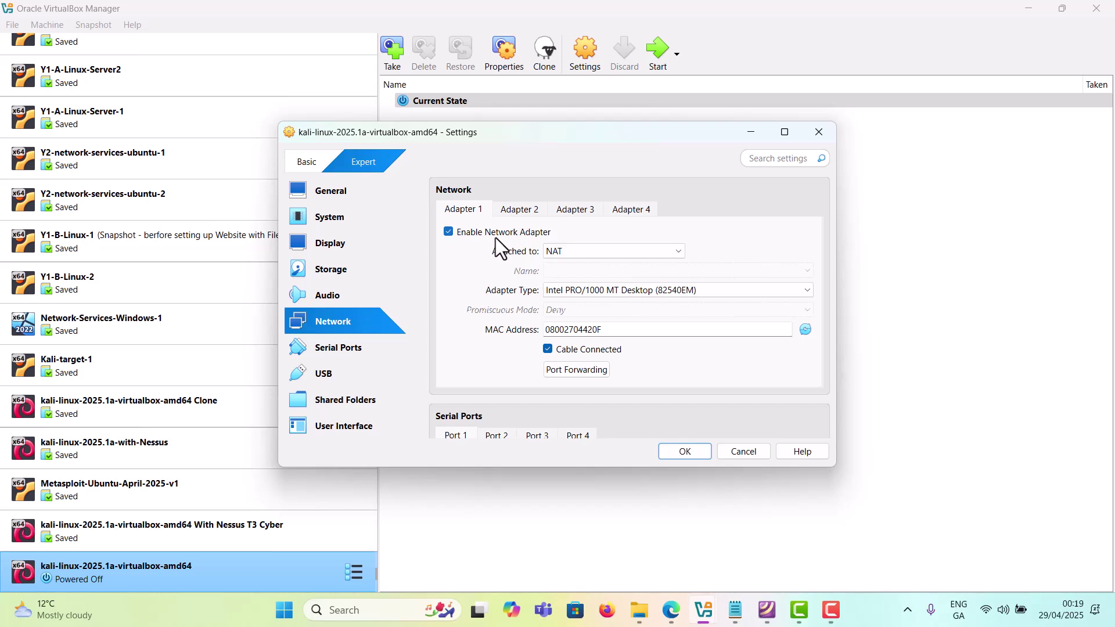
{"action": "left_click", "coordinate": [523, 211]}
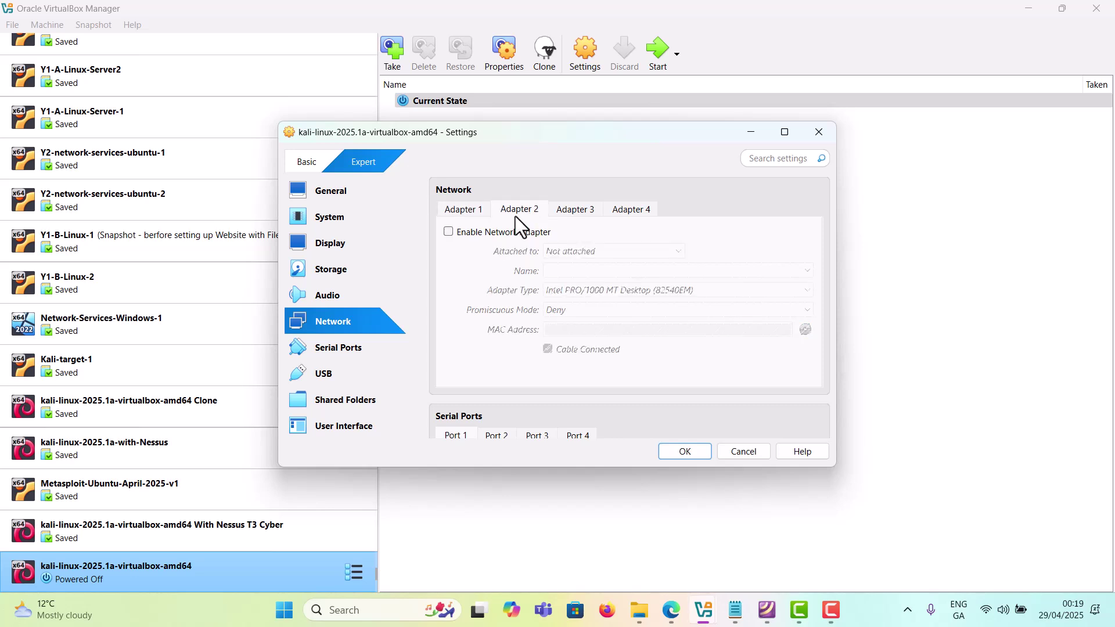
{"action": "left_click", "coordinate": [473, 232]}
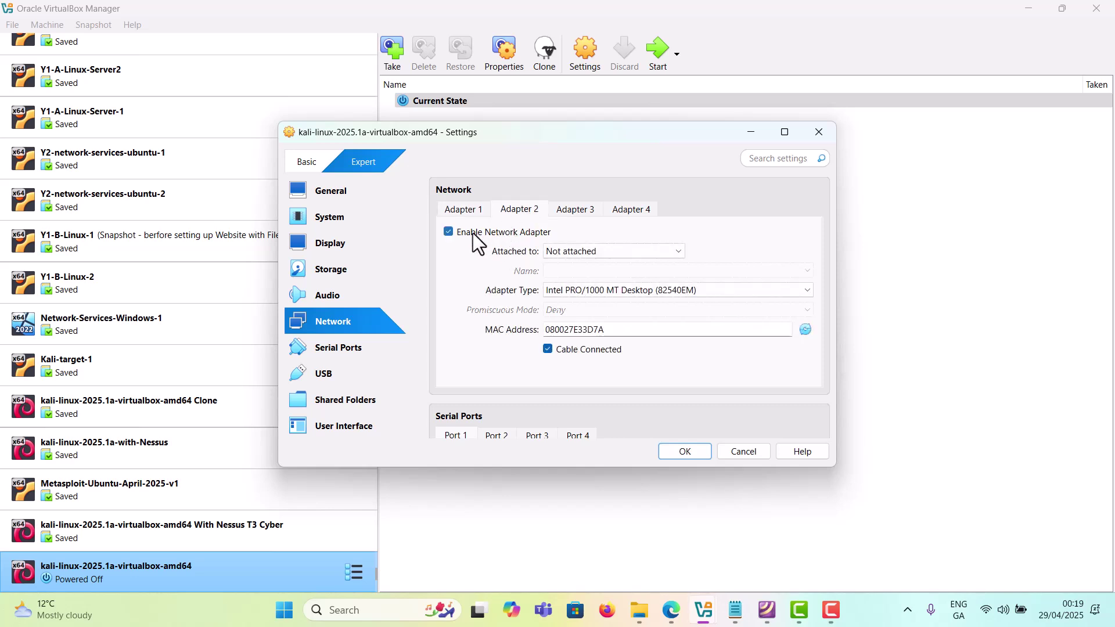
{"action": "left_click", "coordinate": [607, 251]}
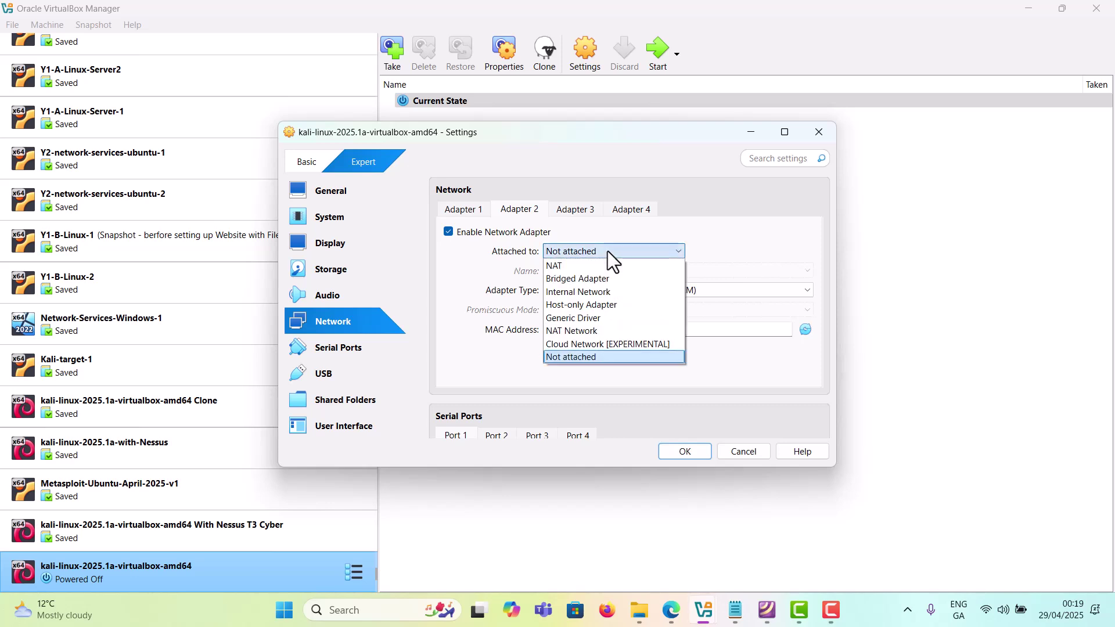
{"action": "left_click", "coordinate": [600, 304]}
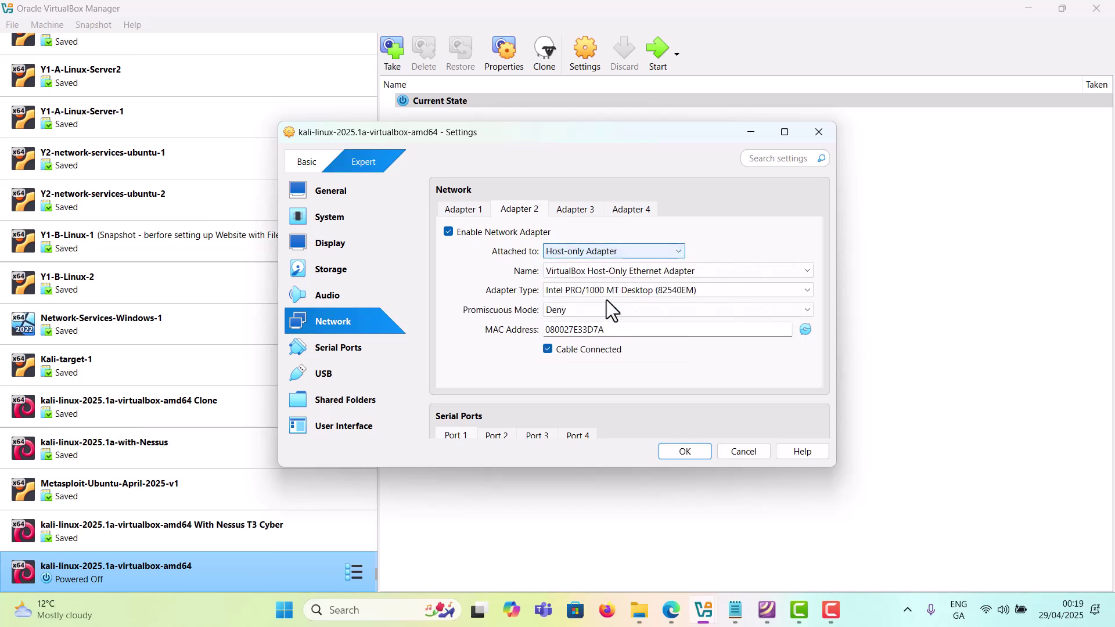
{"action": "left_click", "coordinate": [685, 451]}
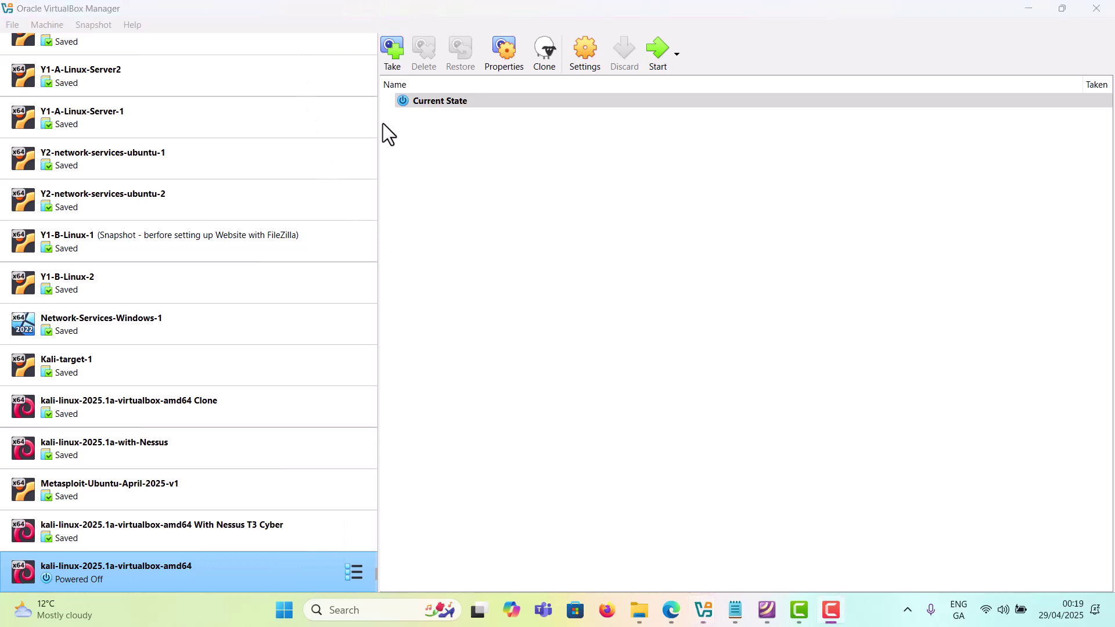
Step: View the host-only network: 192.168.56.1/24 with DHCP range 192.168.56.3–192.168.56.254
{"action": "scroll", "coordinate": [253, 128], "scroll_direction": "up", "scroll_amount": 8}
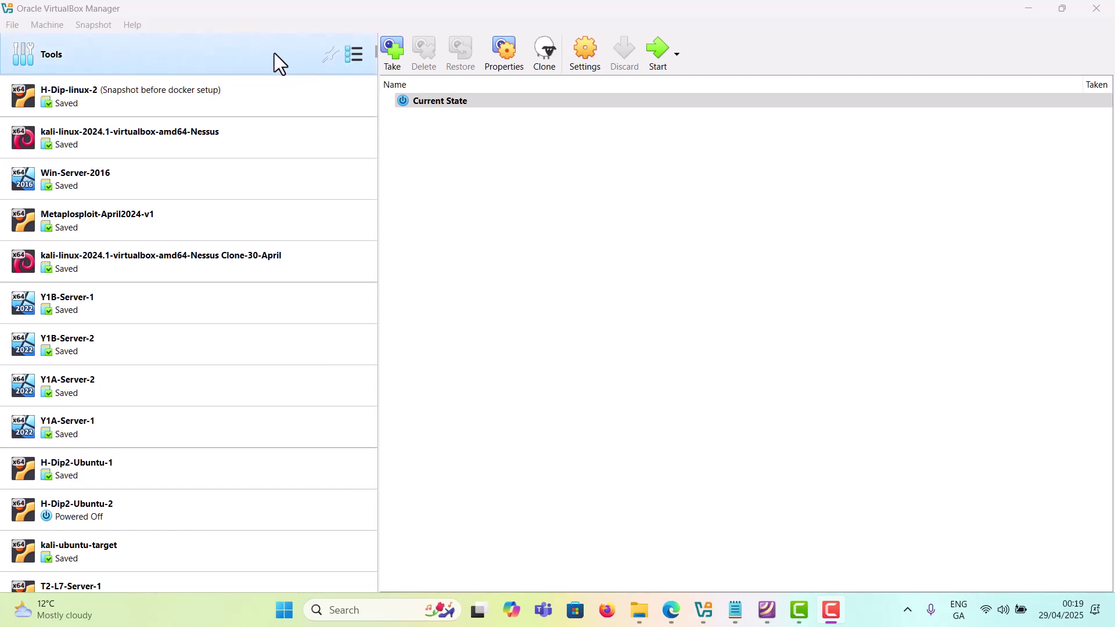
{"action": "left_click", "coordinate": [241, 49]}
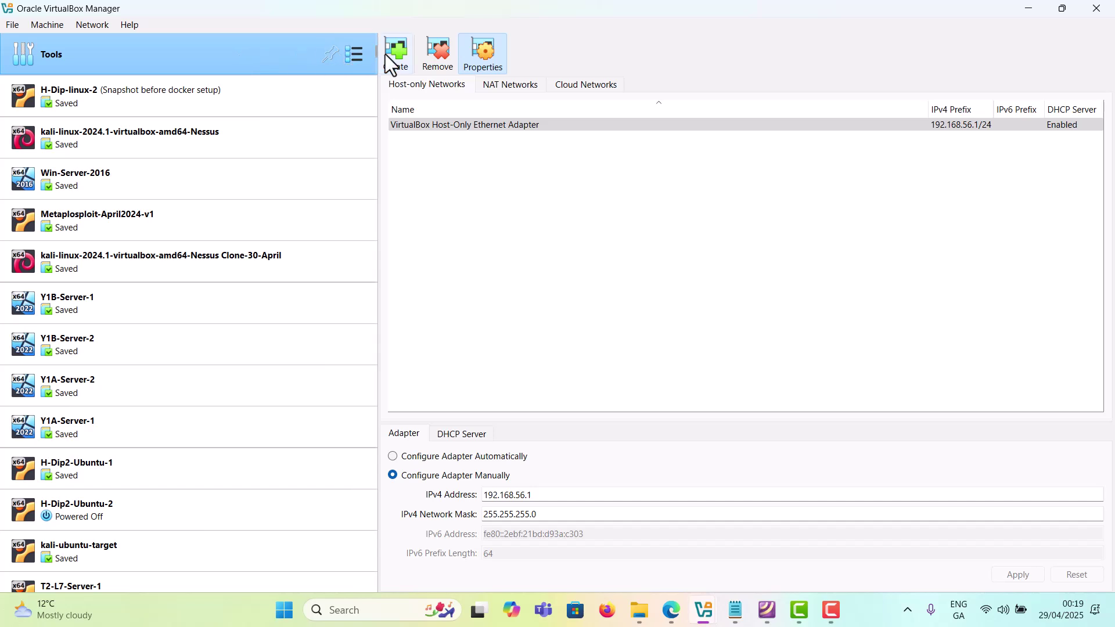
{"action": "left_click", "coordinate": [356, 58]}
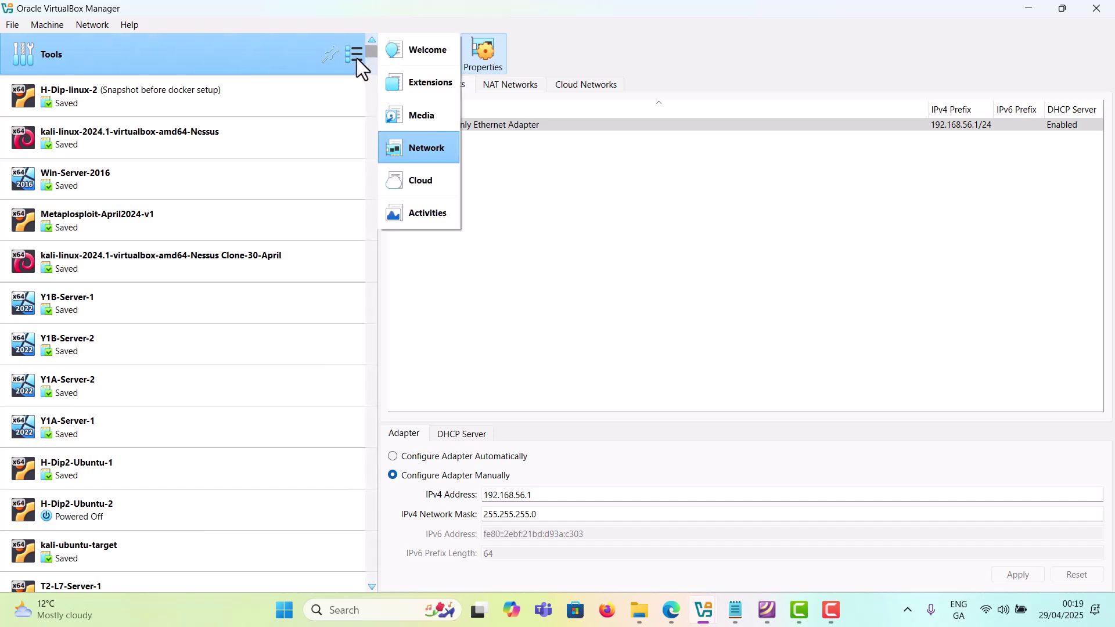
{"action": "left_click", "coordinate": [419, 148]}
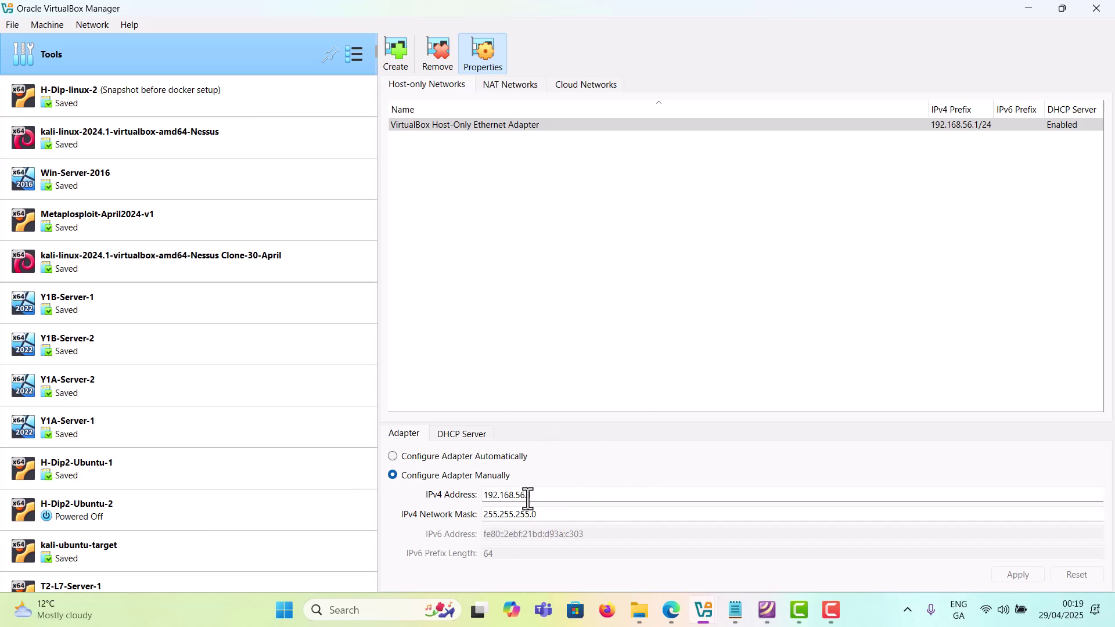
{"action": "left_click", "coordinate": [469, 436]}
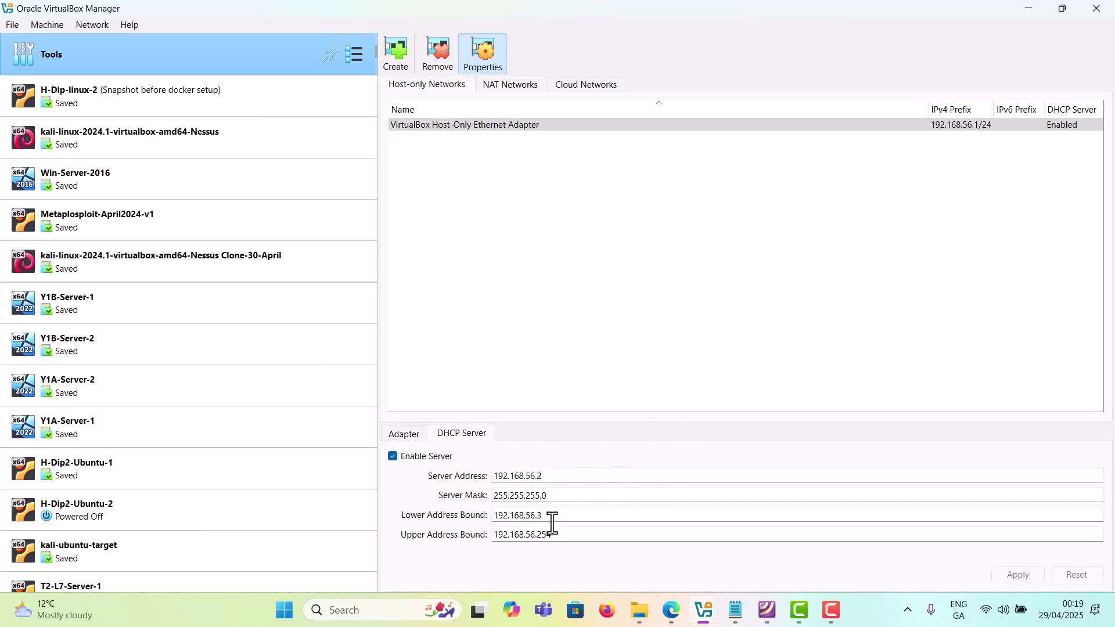
{"action": "left_click", "coordinate": [414, 444]}
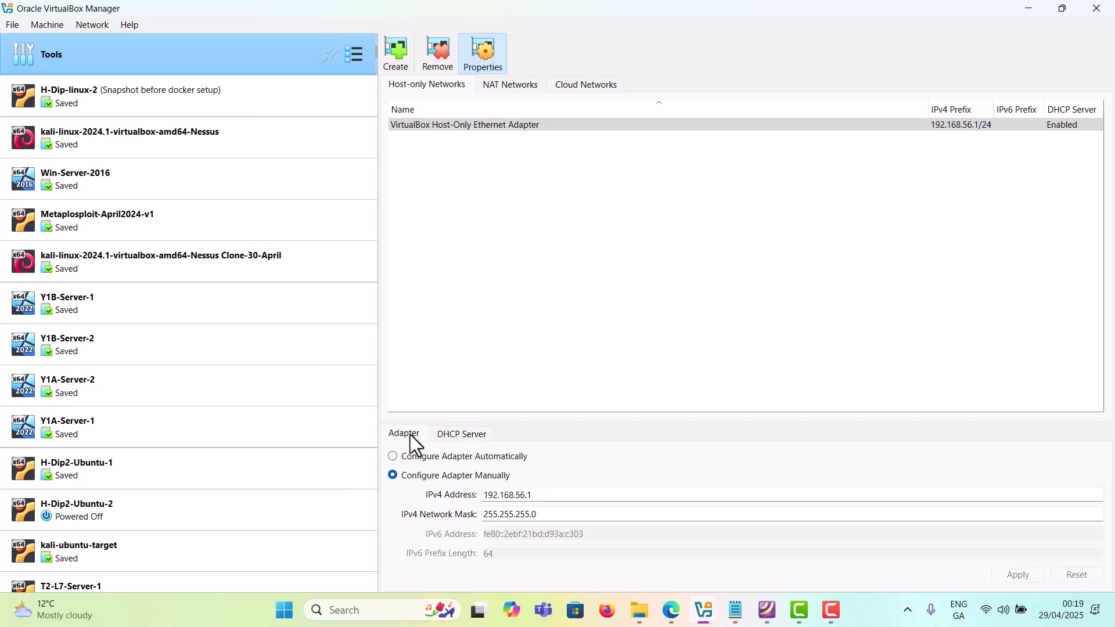
{"action": "left_click", "coordinate": [480, 442]}
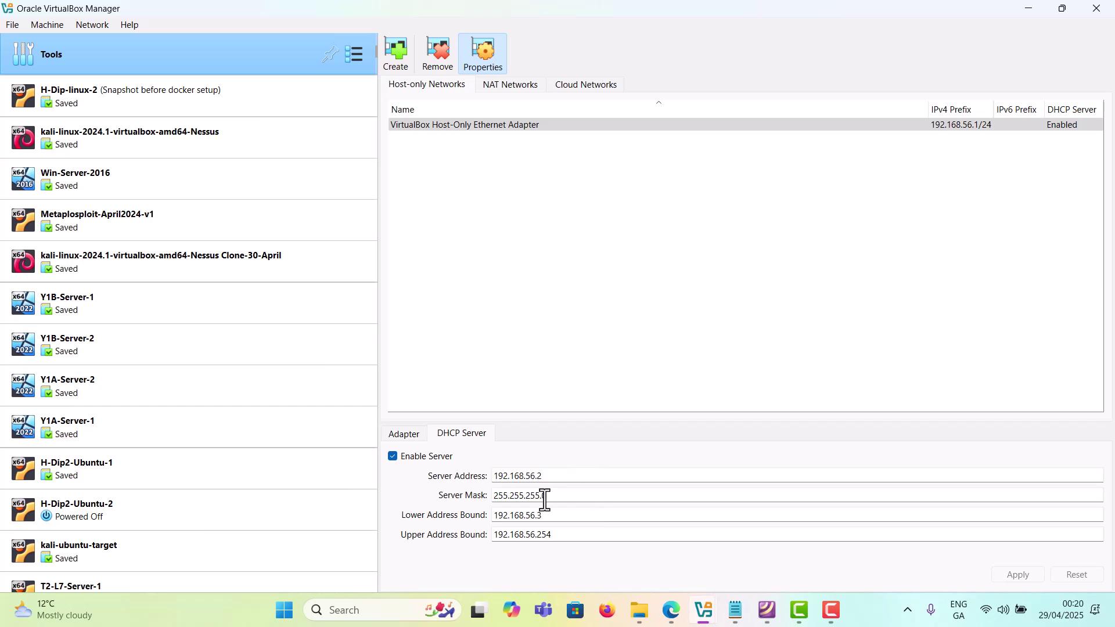
{"action": "scroll", "coordinate": [196, 493], "scroll_direction": "down", "scroll_amount": 1}
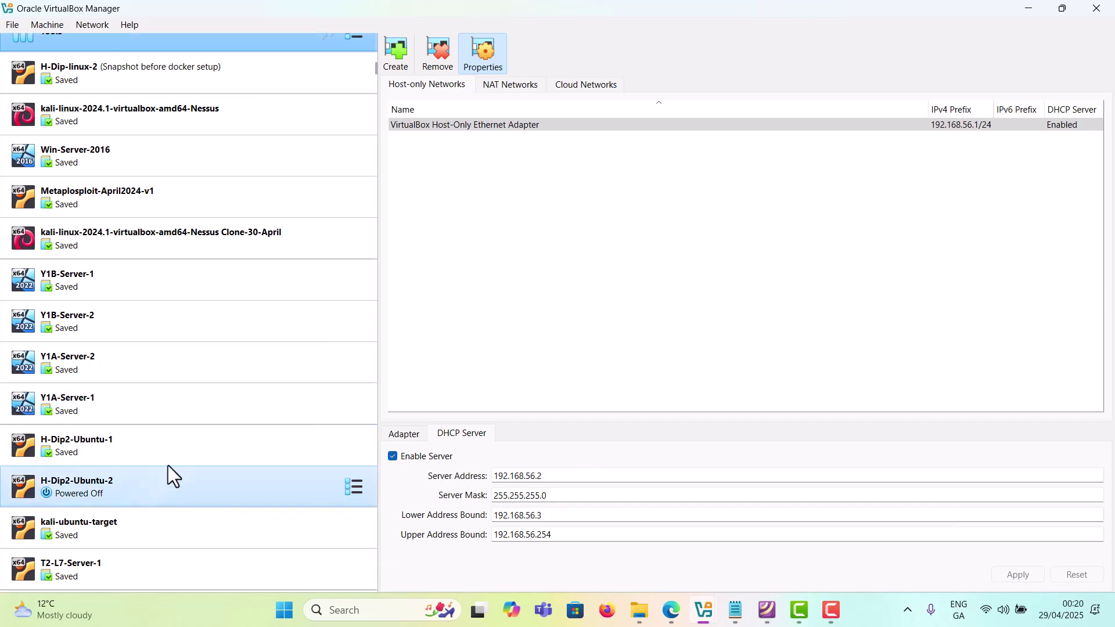
Step: Inspect H-Dip2-Ubuntu-1's Adapter 2 host-only setting and cancel without changes
{"action": "left_click", "coordinate": [195, 448]}
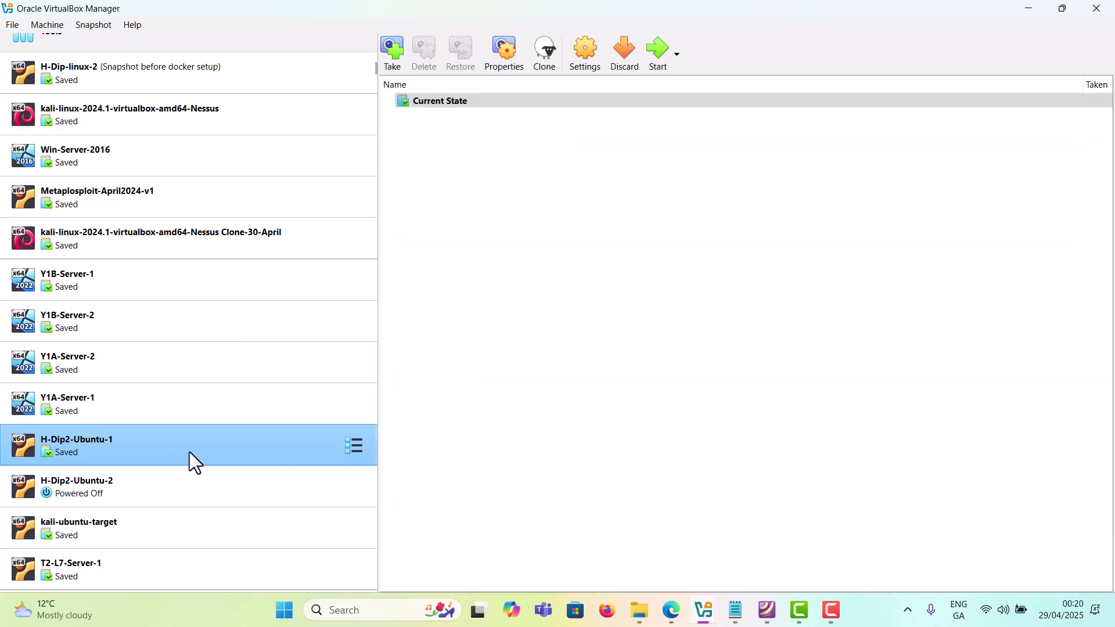
{"action": "left_click", "coordinate": [588, 50]}
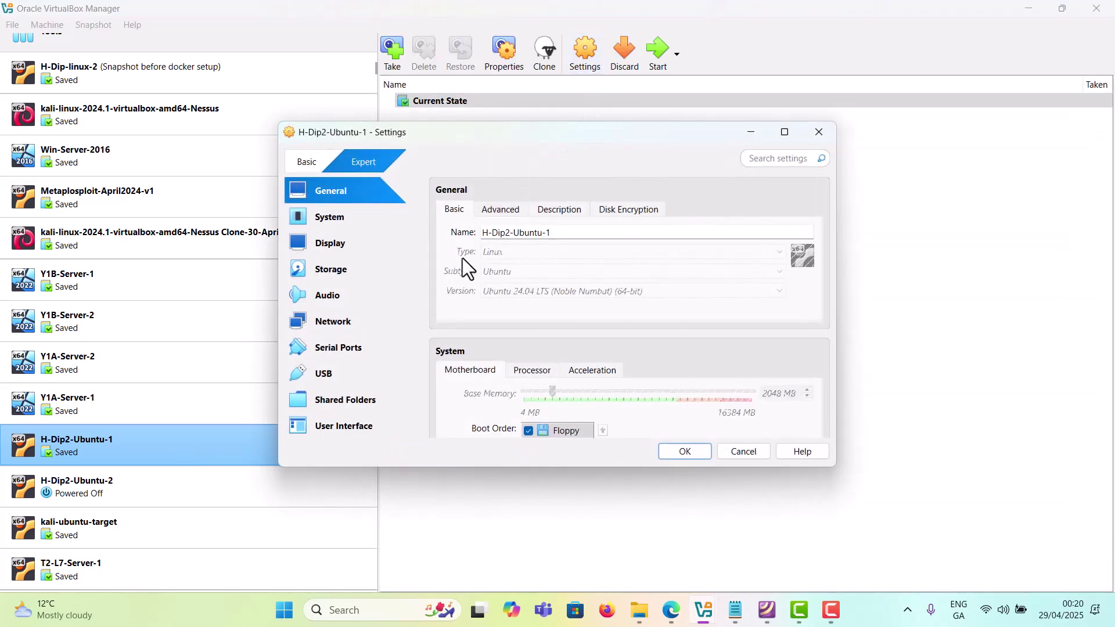
{"action": "left_click", "coordinate": [348, 323]}
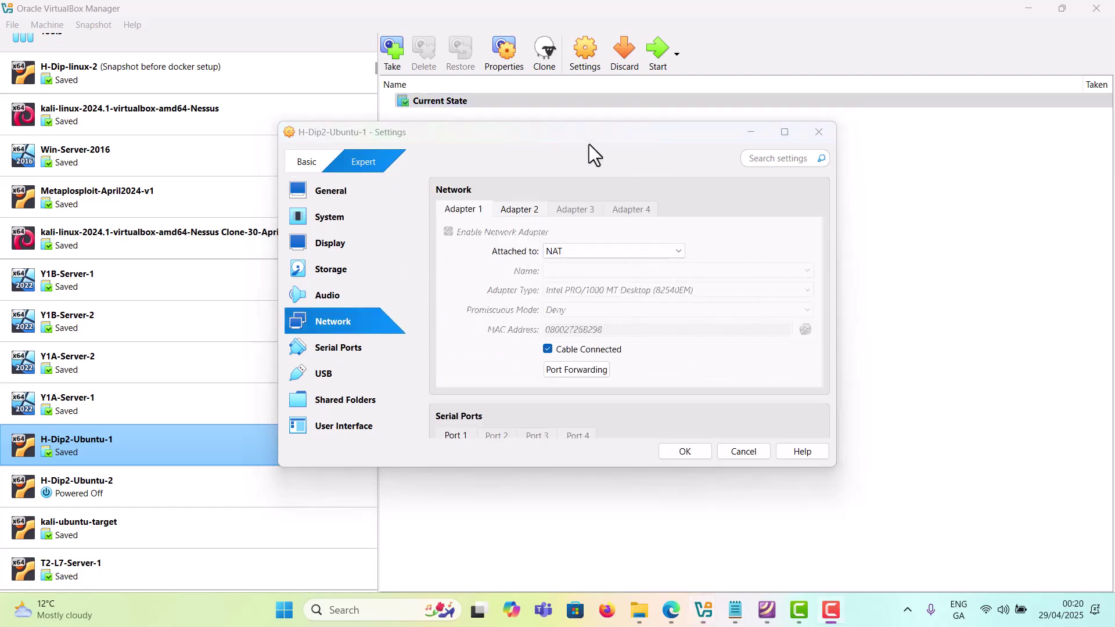
{"action": "left_click_drag", "start_coordinate": [604, 134], "coordinate": [820, 146]}
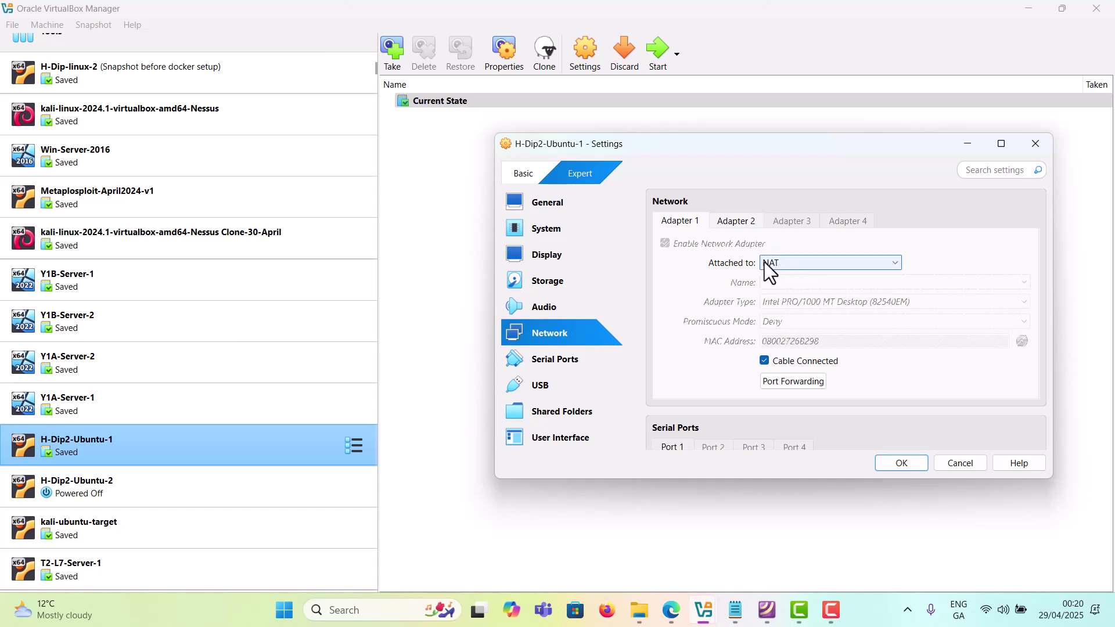
{"action": "left_click", "coordinate": [729, 217]}
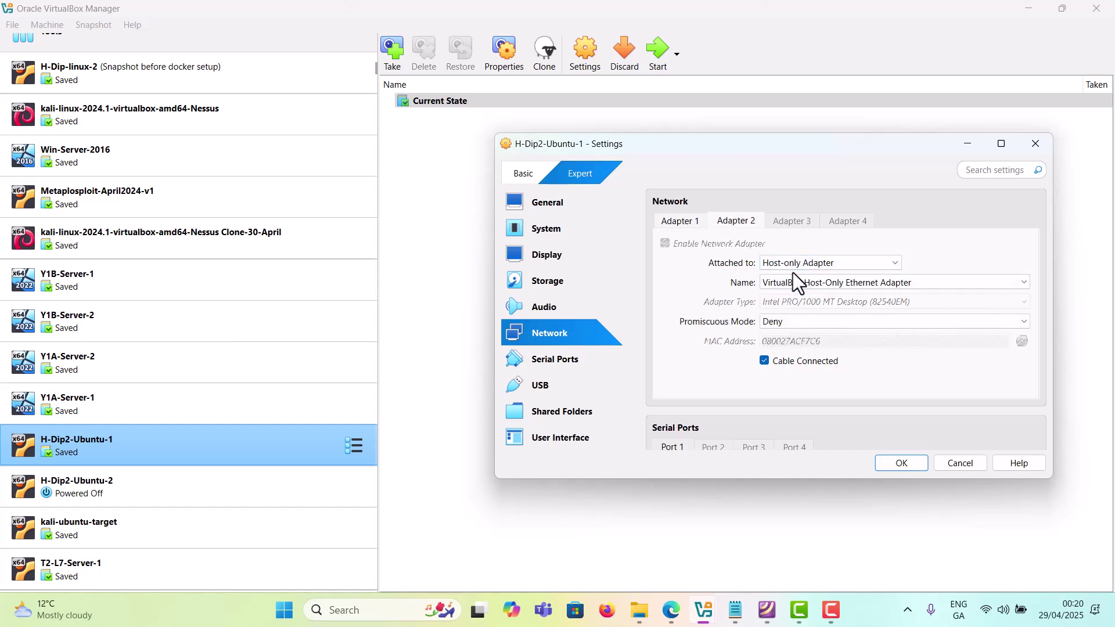
{"action": "left_click", "coordinate": [960, 465]}
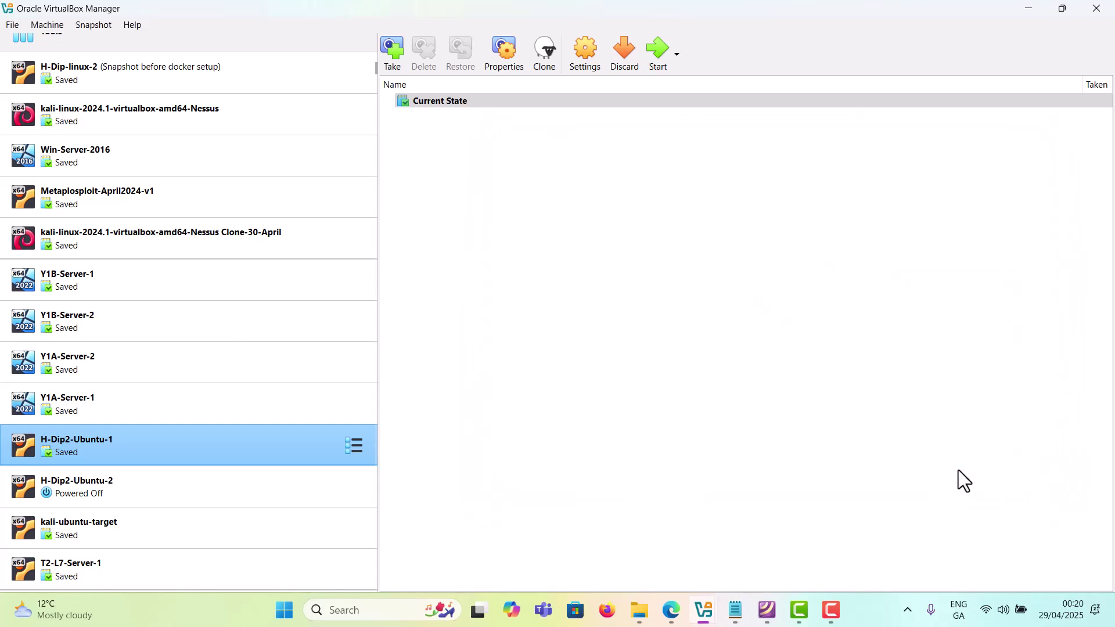
Step: Select the kali-linux-2025.1a-virtualbox-amd64 VM in the machine list
{"action": "scroll", "coordinate": [242, 541], "scroll_direction": "down", "scroll_amount": 5}
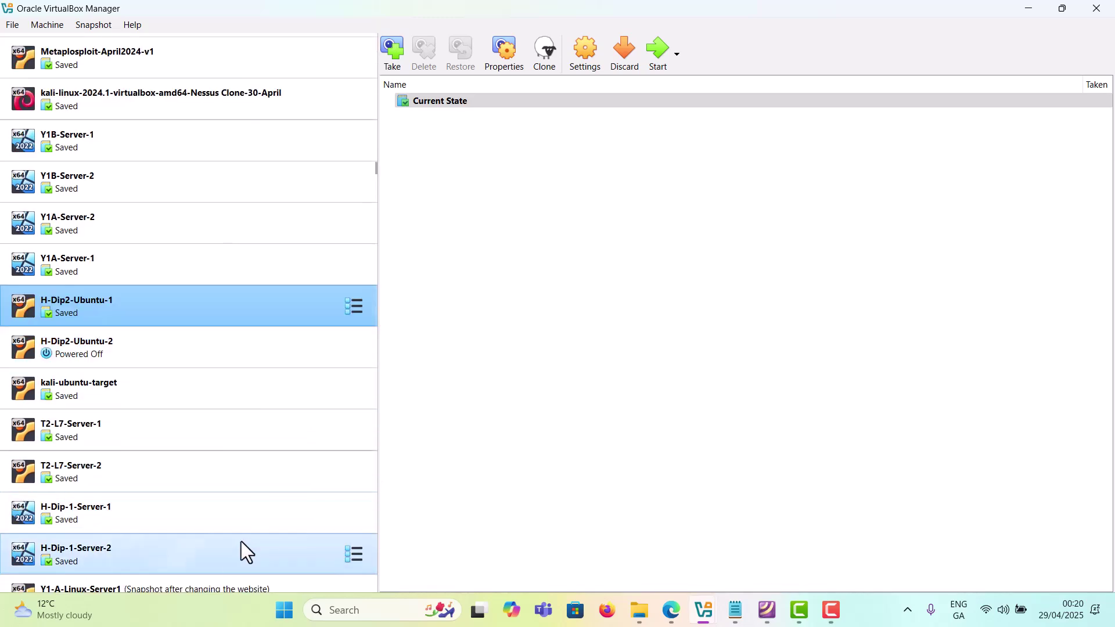
{"action": "scroll", "coordinate": [260, 570], "scroll_direction": "down", "scroll_amount": 2}
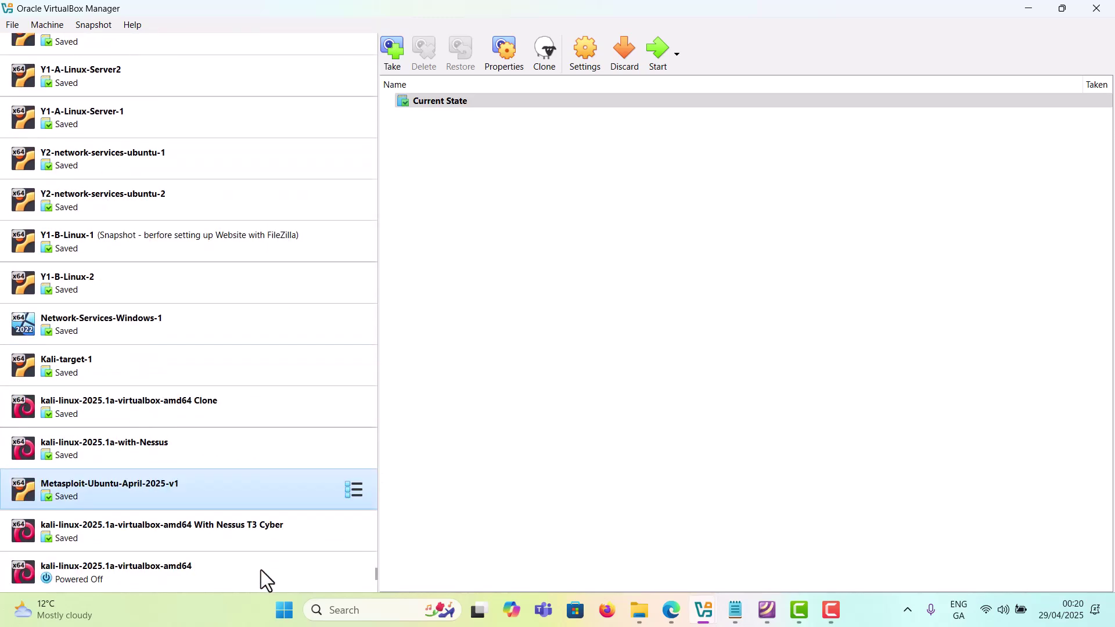
{"action": "left_click", "coordinate": [244, 572]}
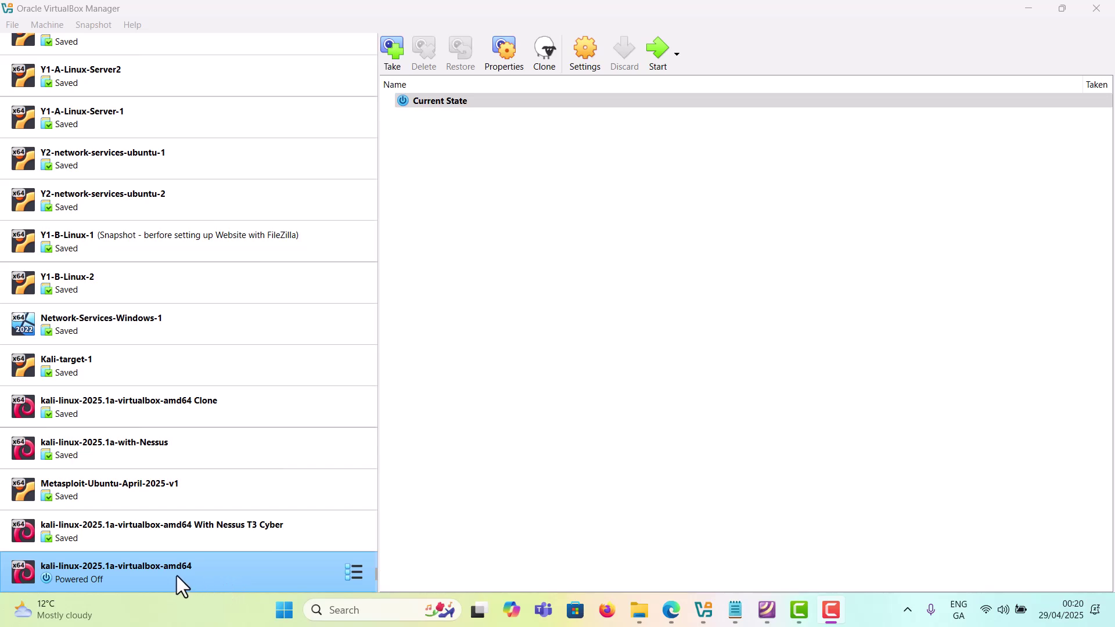
Step: Full-clone the Kali VM as 'kali-linux-2025.1a-virtualbox-amd64 with Nessus demo'
{"action": "right_click", "coordinate": [259, 572]}
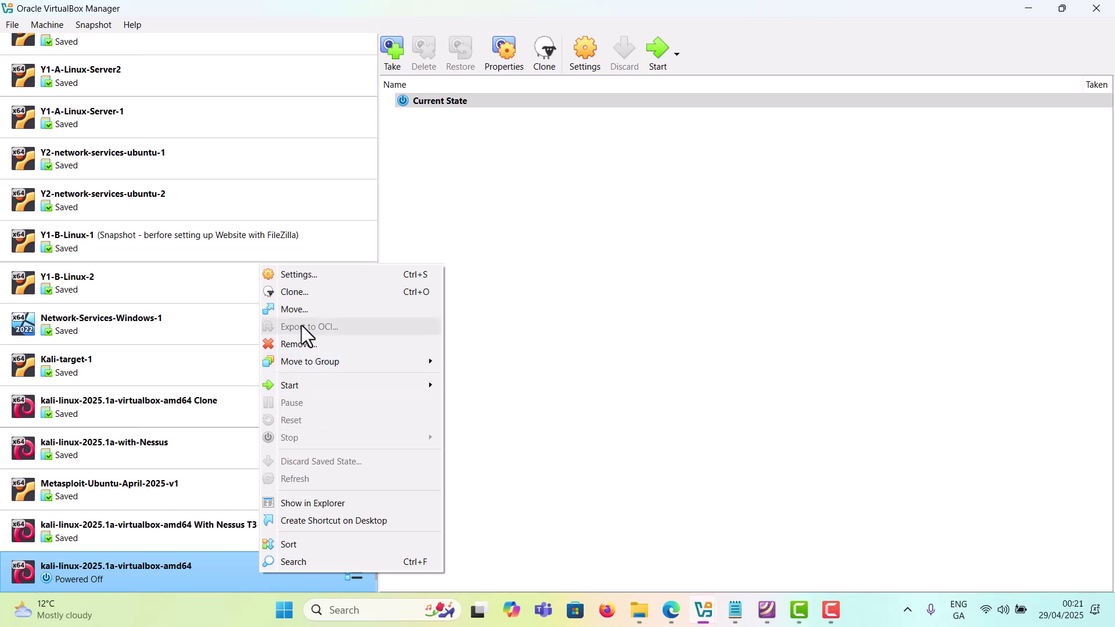
{"action": "left_click", "coordinate": [317, 293]}
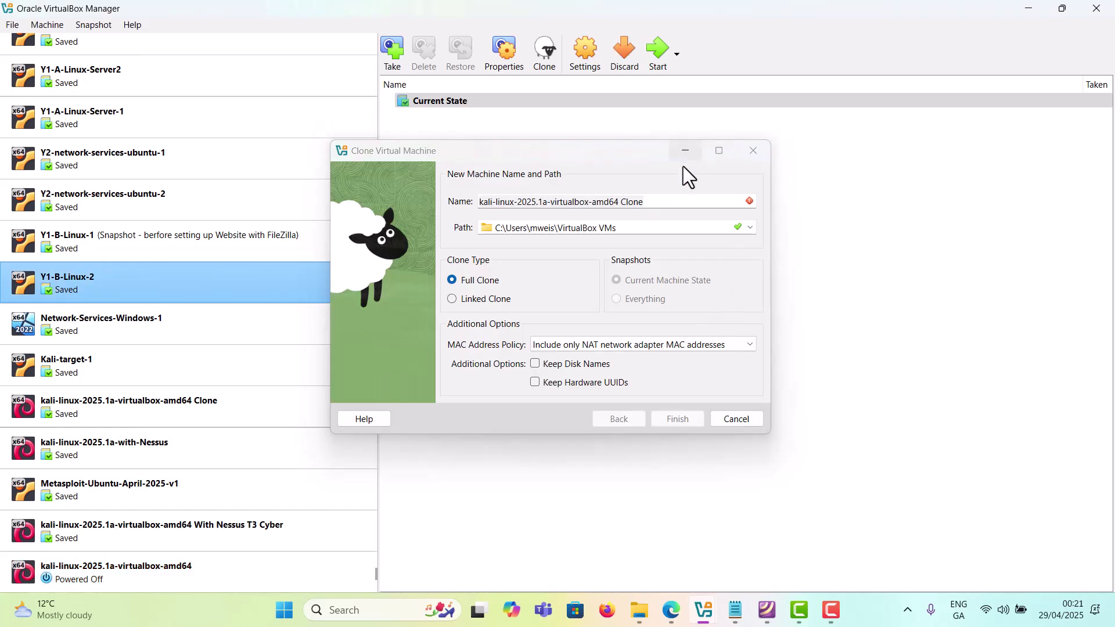
{"action": "left_click", "coordinate": [676, 201]}
{"action": "key", "text": "BackSpace"}
{"action": "key", "text": "BackSpace"}
{"action": "key", "text": "BackSpace"}
{"action": "key", "text": "BackSpace"}
{"action": "key", "text": "BackSpace"}
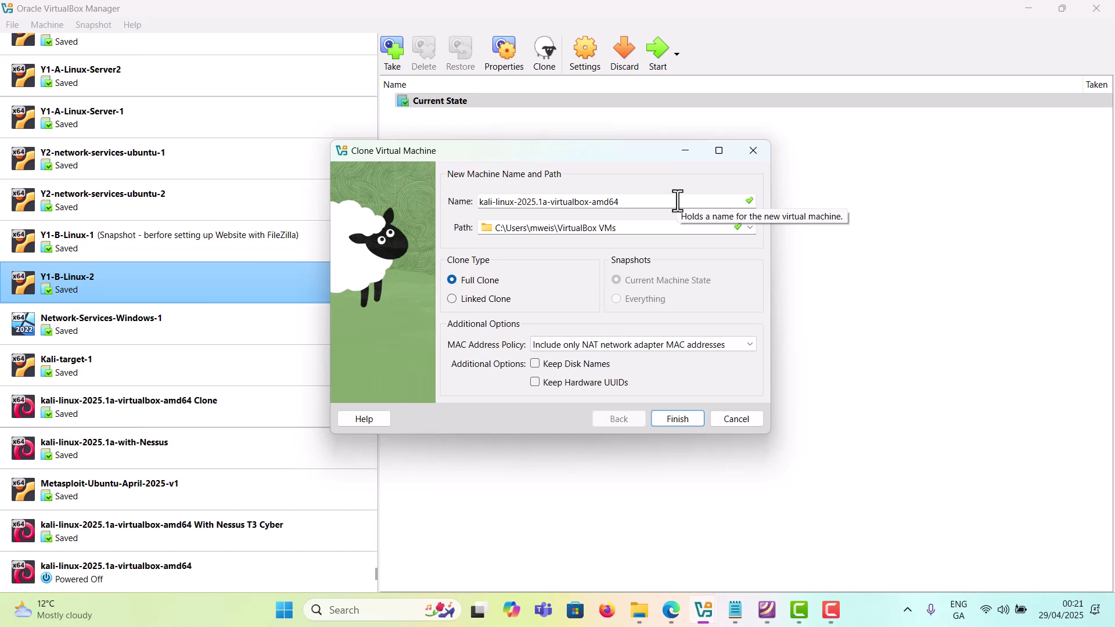
{"action": "type", "text": "with Nessus v2"}
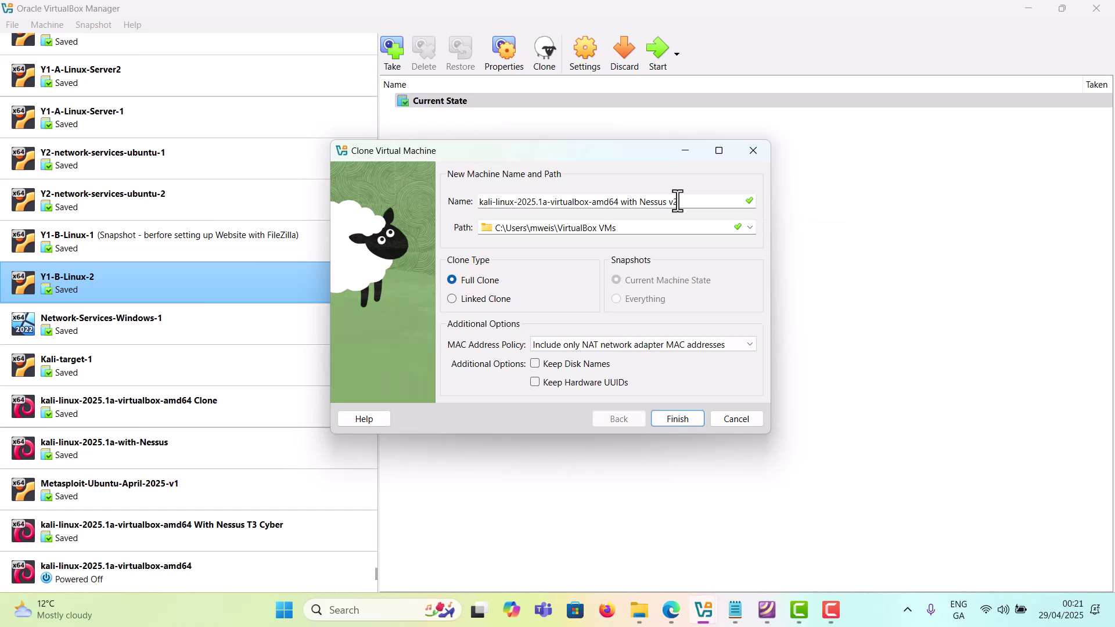
{"action": "key", "text": "BackSpace"}
{"action": "key", "text": "BackSpace"}
{"action": "type", "text": "demo"}
{"action": "left_click", "coordinate": [688, 424]}
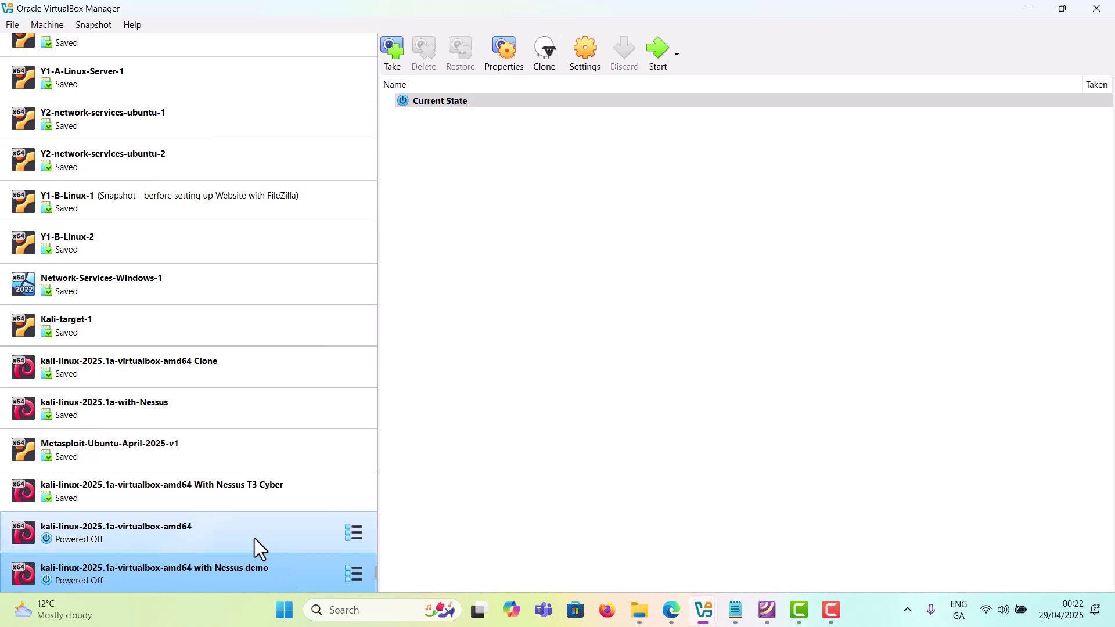
Step: Start the 'with Nessus demo' clone and maximize its window at the Kali tty1 login prompt
{"action": "left_click", "coordinate": [214, 528]}
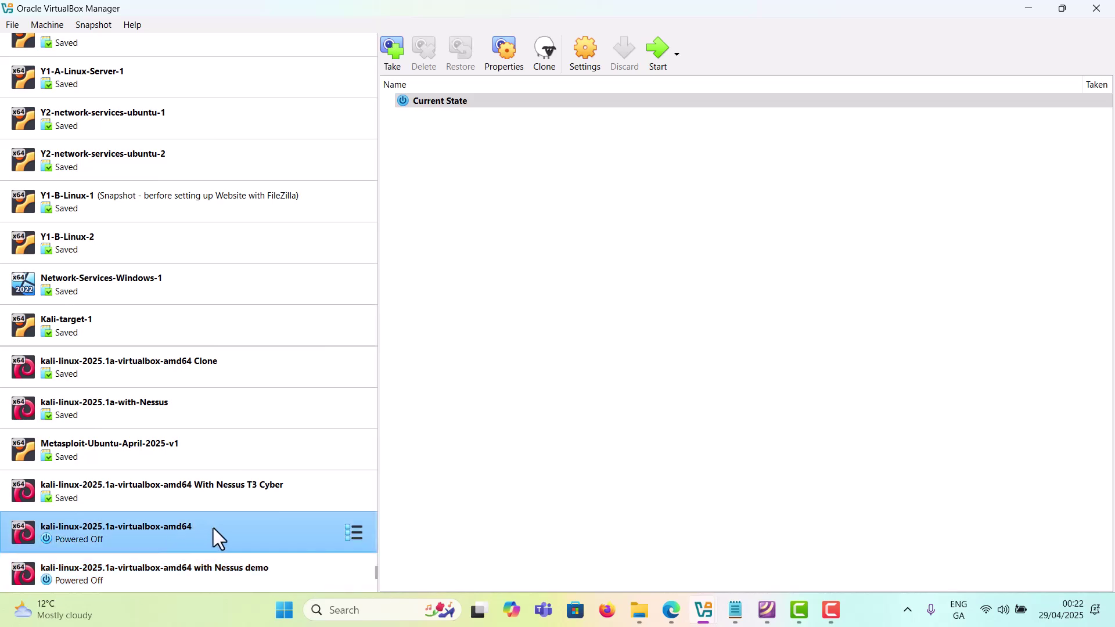
{"action": "left_click", "coordinate": [305, 568]}
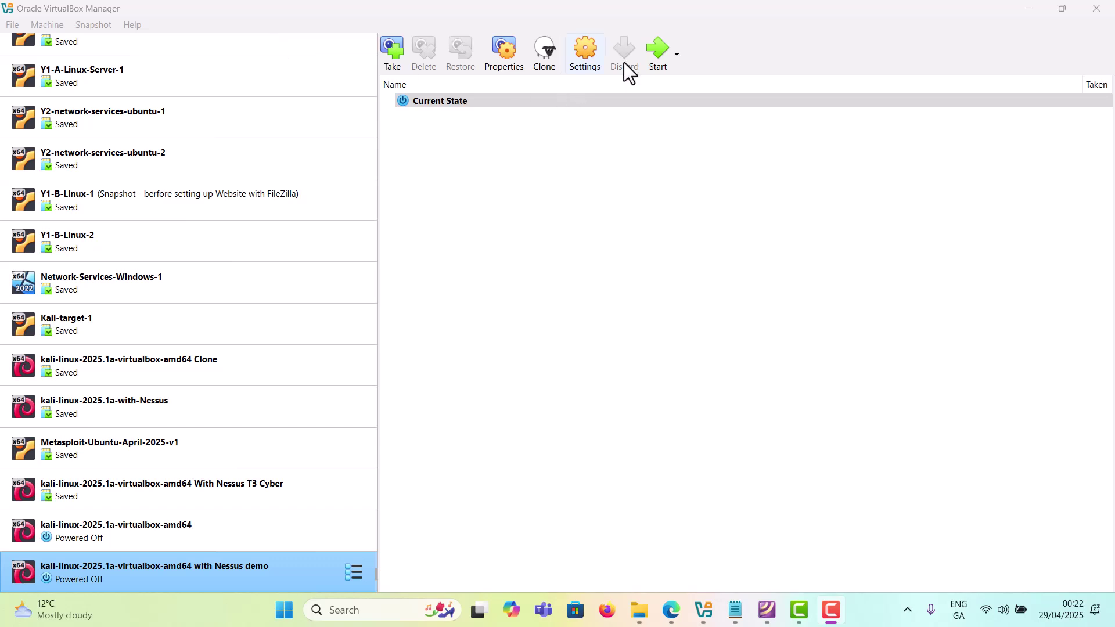
{"action": "left_click", "coordinate": [663, 50]}
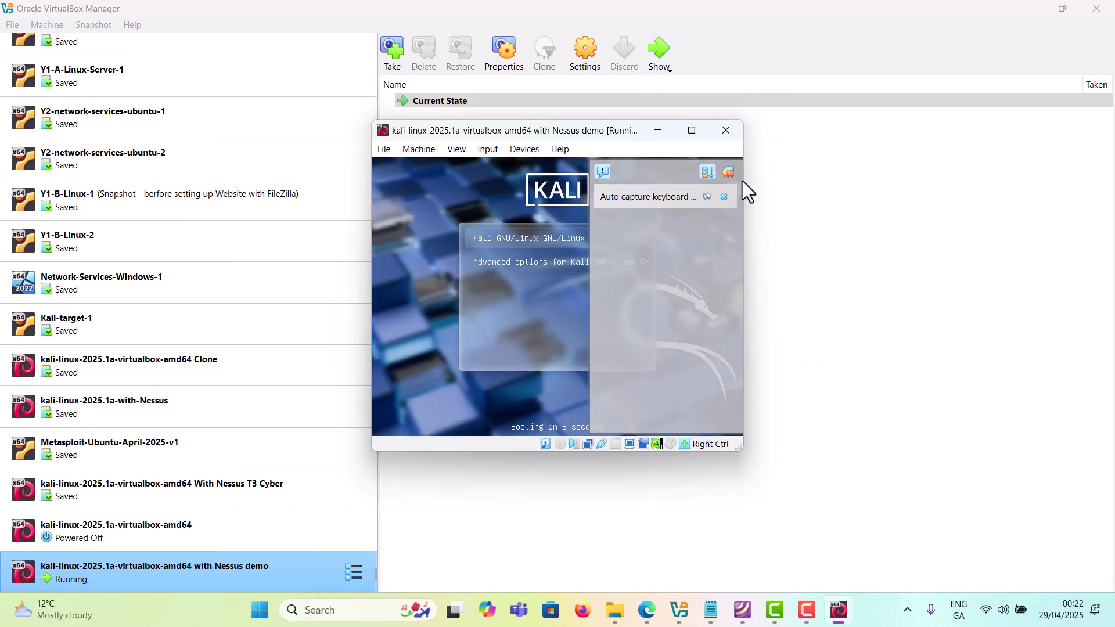
{"action": "left_click", "coordinate": [729, 173]}
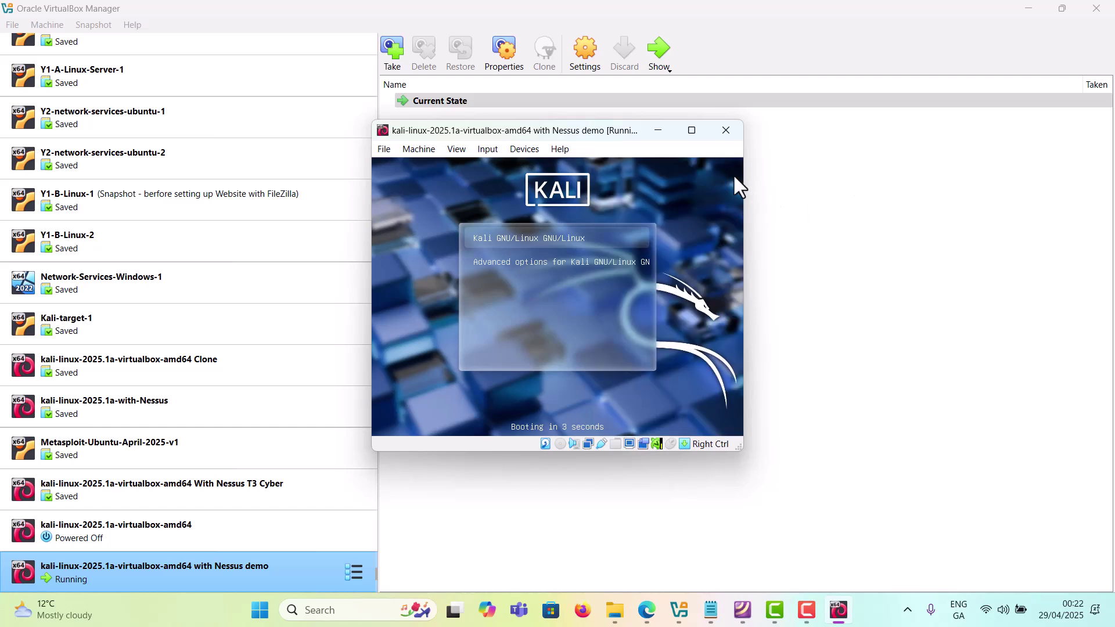
{"action": "left_click", "coordinate": [691, 130]}
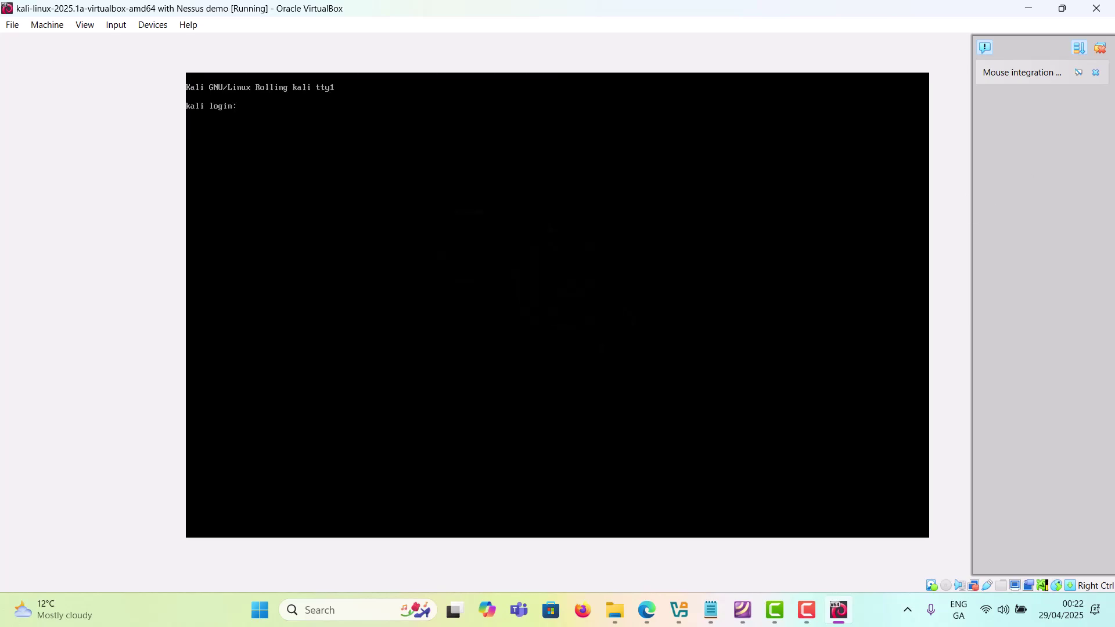
Step: Log in to the Kali guest desktop with the kali user's password
{"action": "left_click", "coordinate": [1103, 50]}
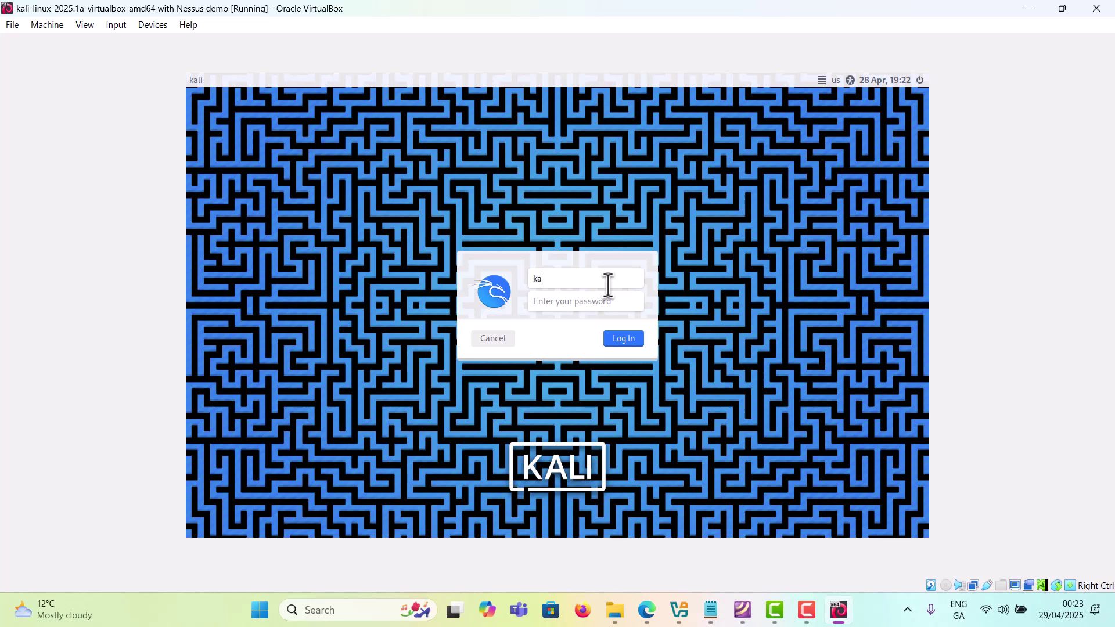
{"action": "key", "text": "Tab"}
{"action": "type", "text": "kal"}
{"action": "left_click", "coordinate": [623, 341]}
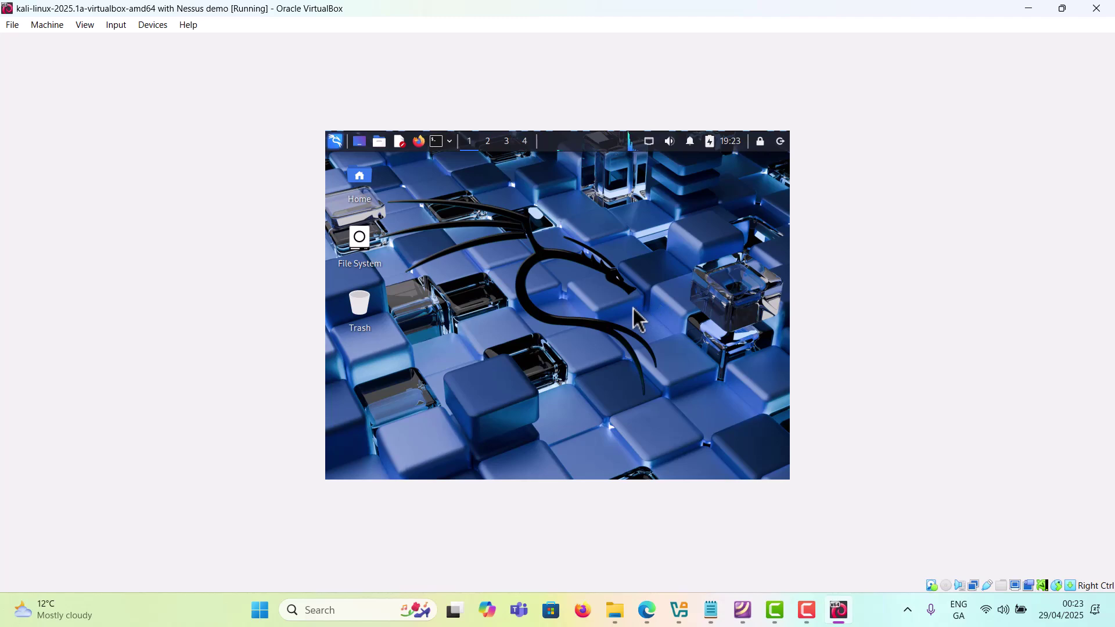
Step: Restore, reposition and re-maximize the guest window so the Kali desktop fills the screen
{"action": "left_click_drag", "start_coordinate": [422, 5], "coordinate": [1, 232]}
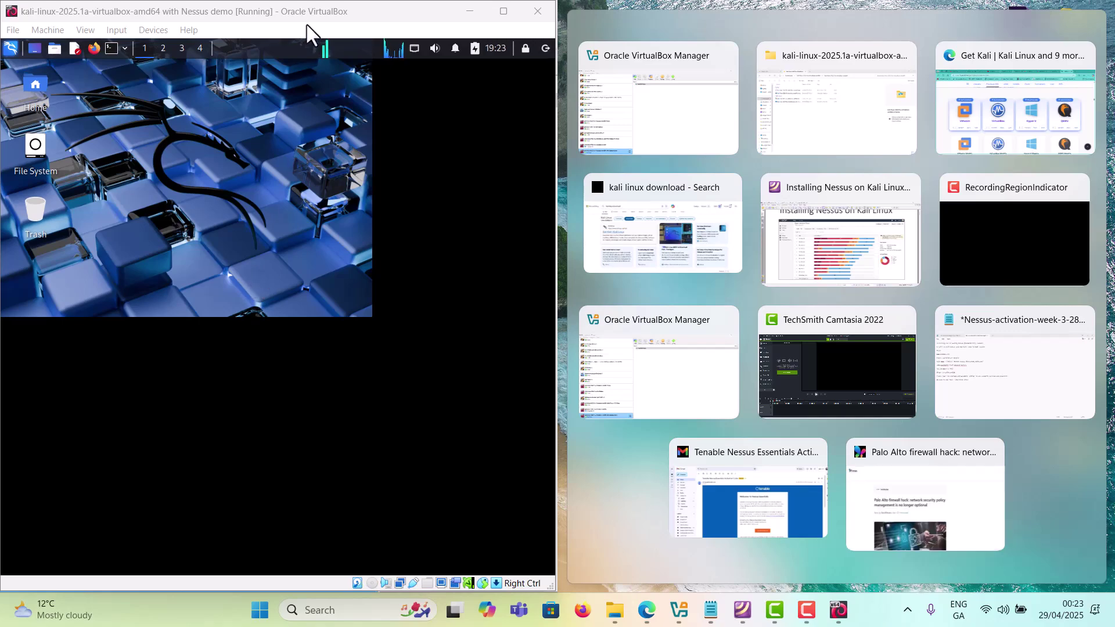
{"action": "left_click_drag", "start_coordinate": [308, 26], "coordinate": [1, 76]}
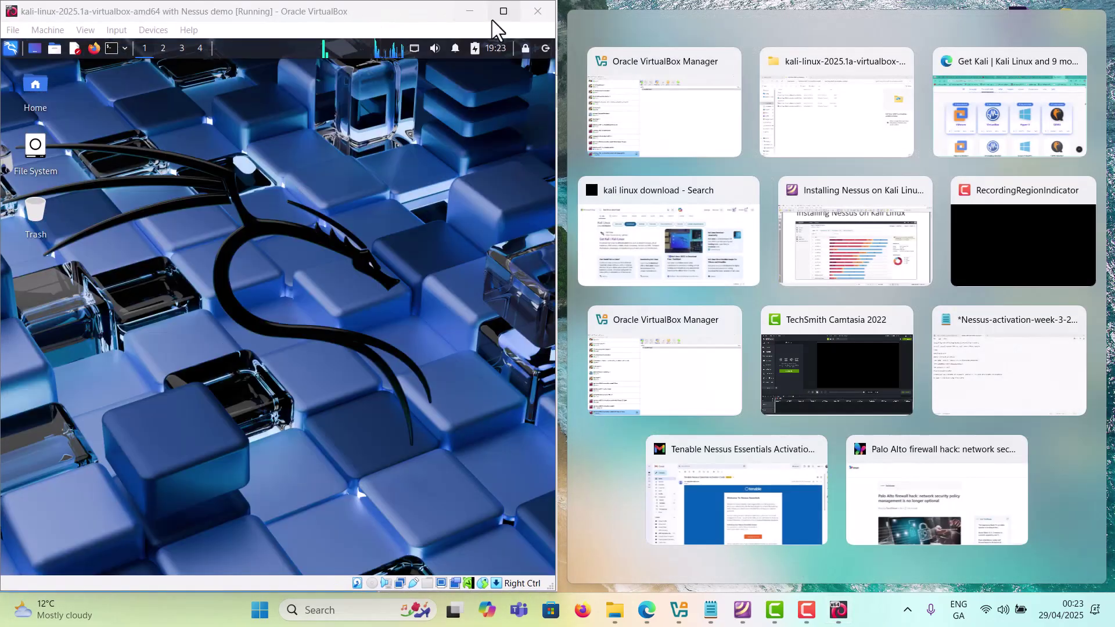
{"action": "left_click", "coordinate": [505, 17]}
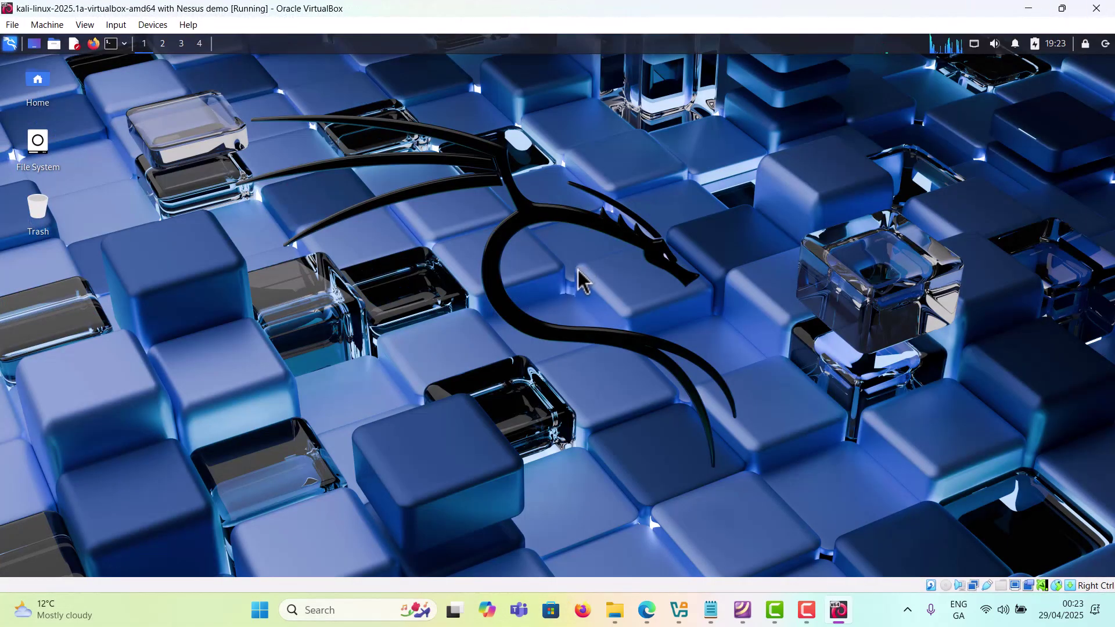
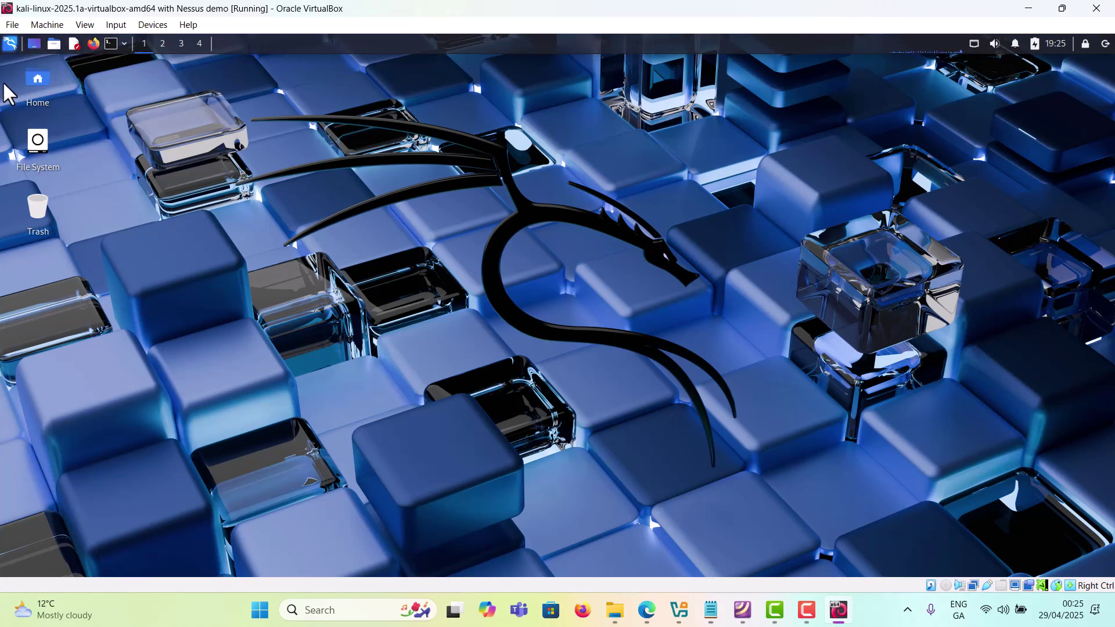
Step: Open the Kali applications menu from the launcher icon in the top panel
{"action": "left_click", "coordinate": [8, 43]}
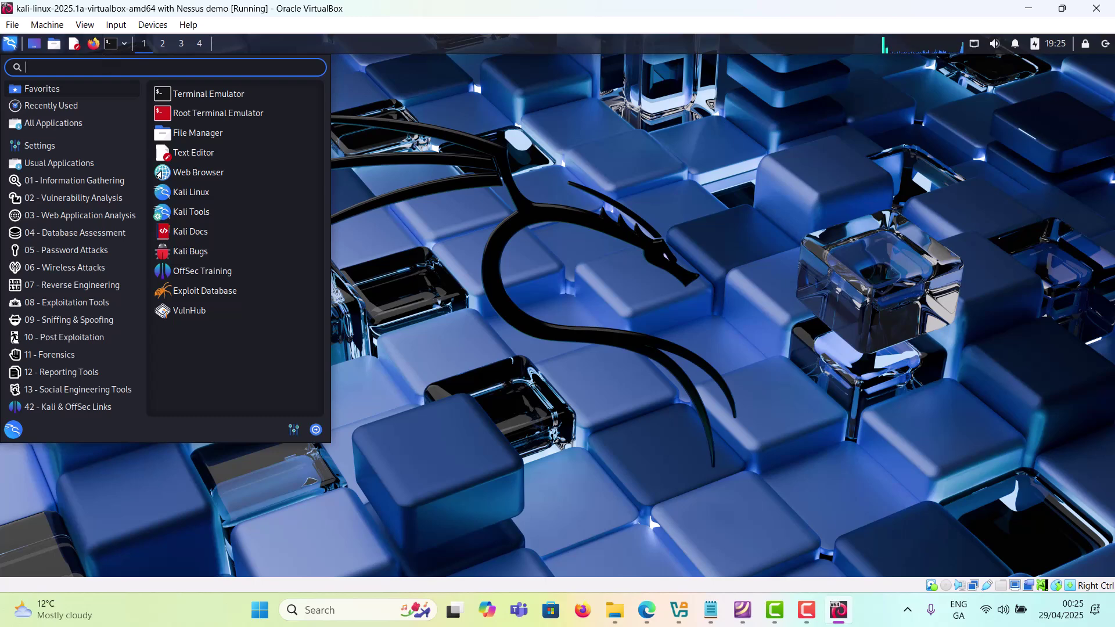
{"action": "left_click", "coordinate": [160, 174]}
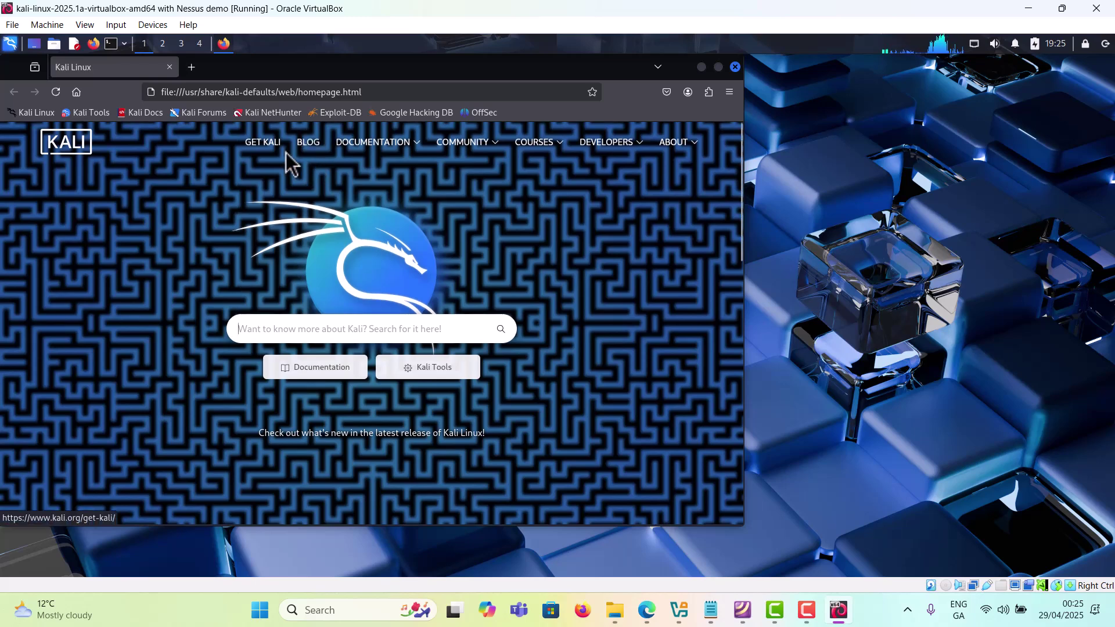
{"action": "left_click", "coordinate": [111, 44]}
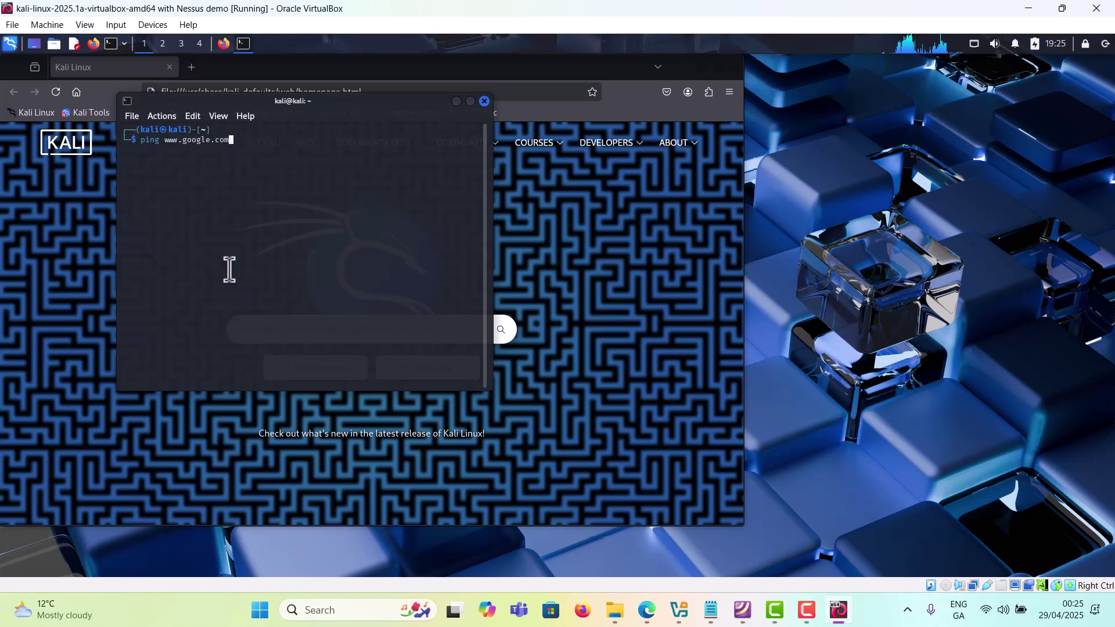
{"action": "key", "text": "Return"}
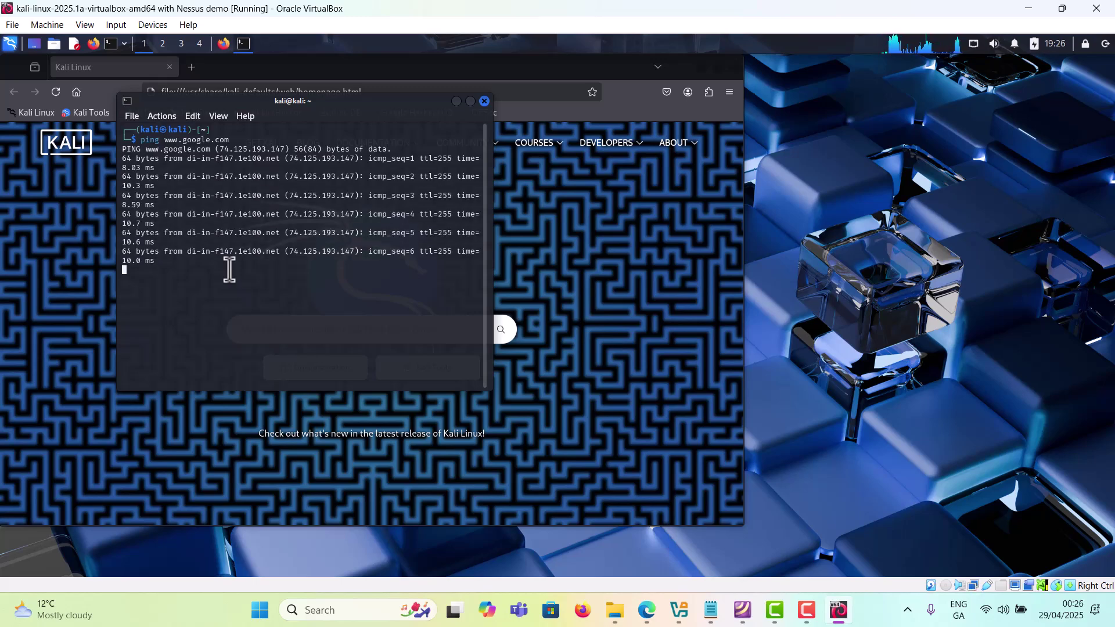
{"action": "key", "text": "ctrl+c"}
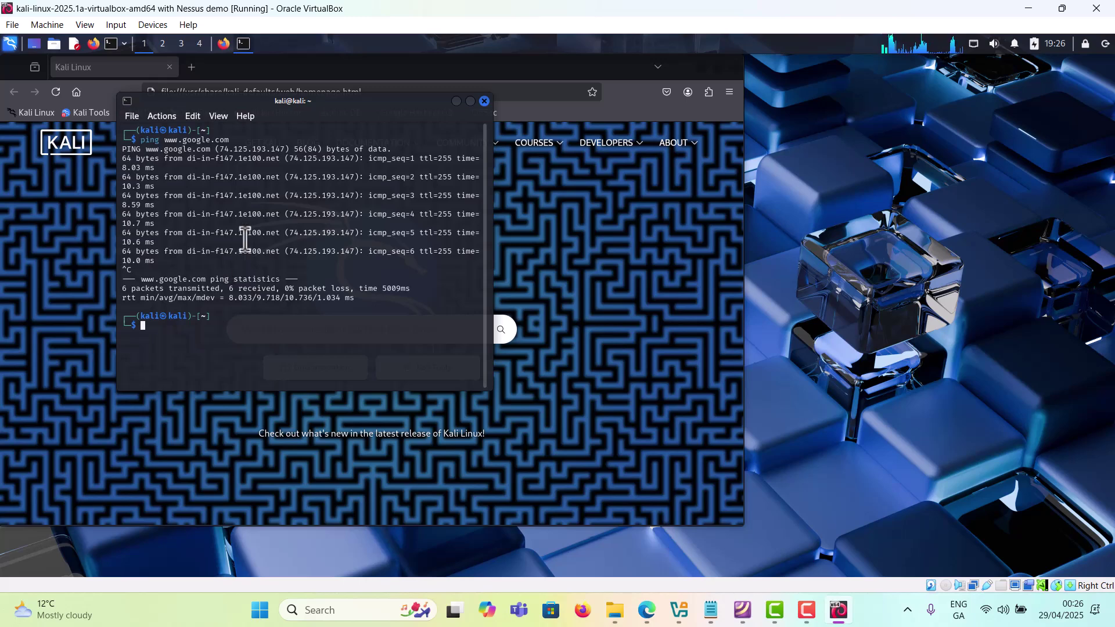
{"action": "left_click", "coordinate": [485, 101]}
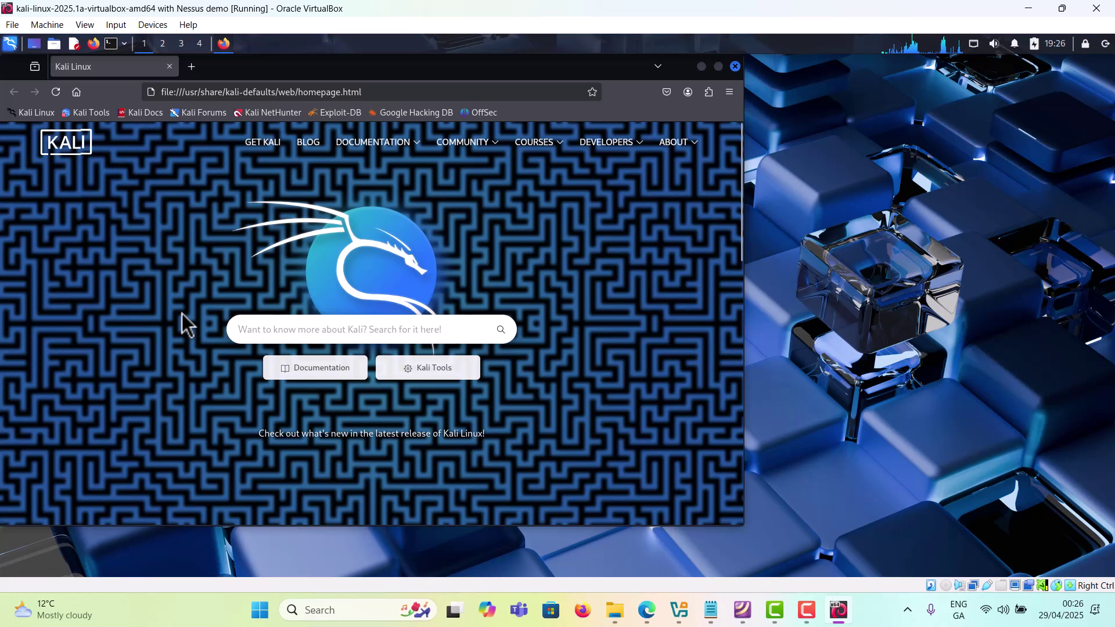
{"action": "left_click", "coordinate": [711, 610]}
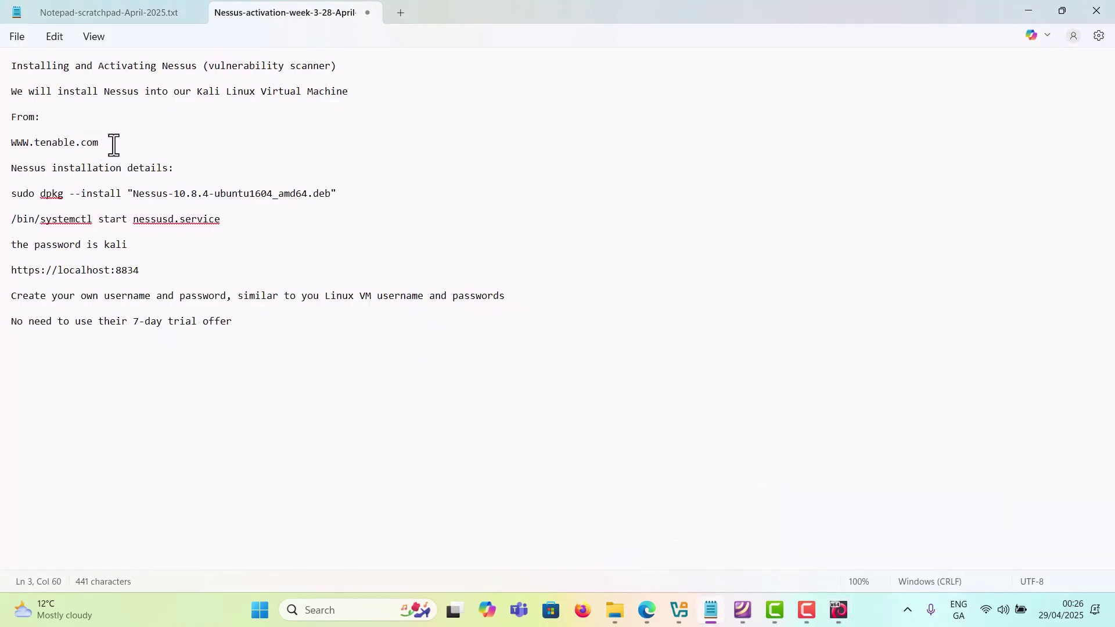
{"action": "left_click_drag", "start_coordinate": [100, 143], "coordinate": [4, 141]}
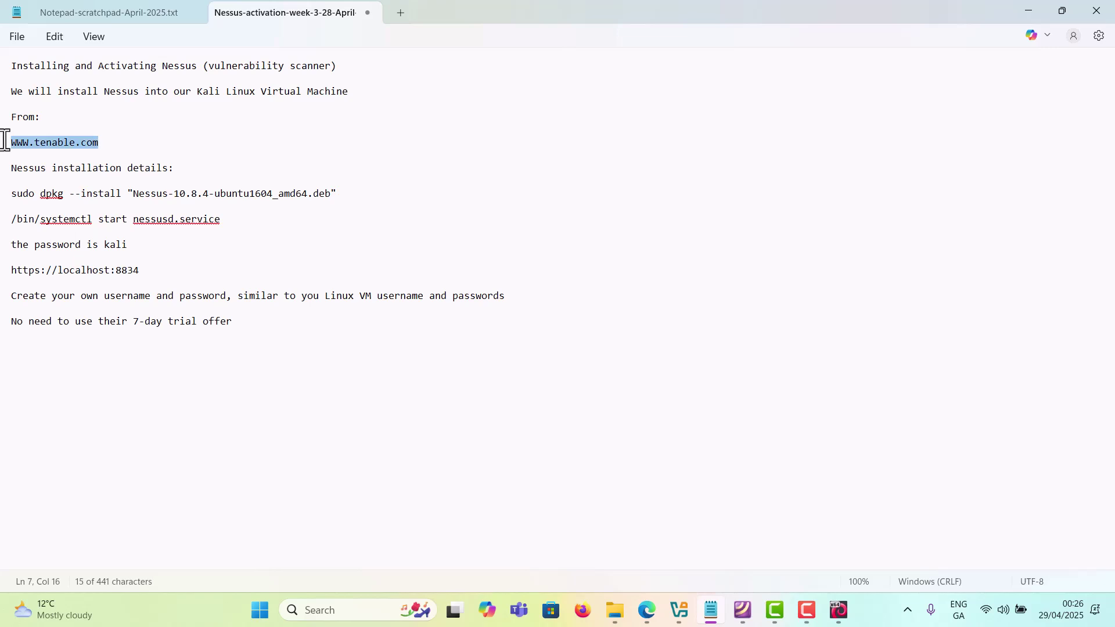
{"action": "right_click", "coordinate": [53, 148]}
{"action": "left_click", "coordinate": [100, 224]}
{"action": "left_click", "coordinate": [185, 145]}
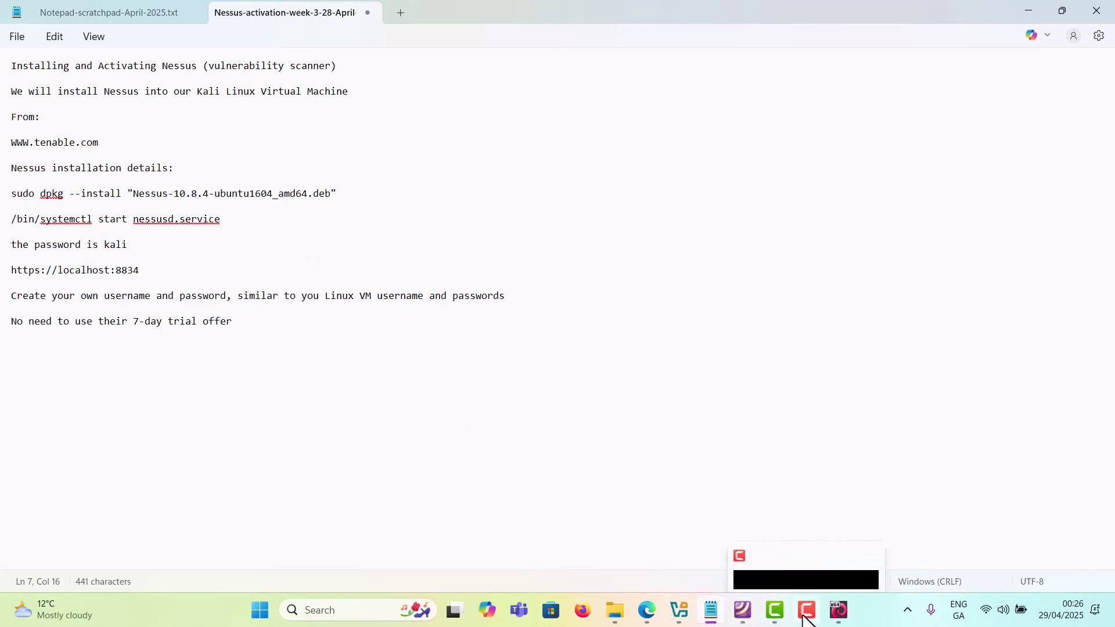
{"action": "left_click", "coordinate": [840, 615]}
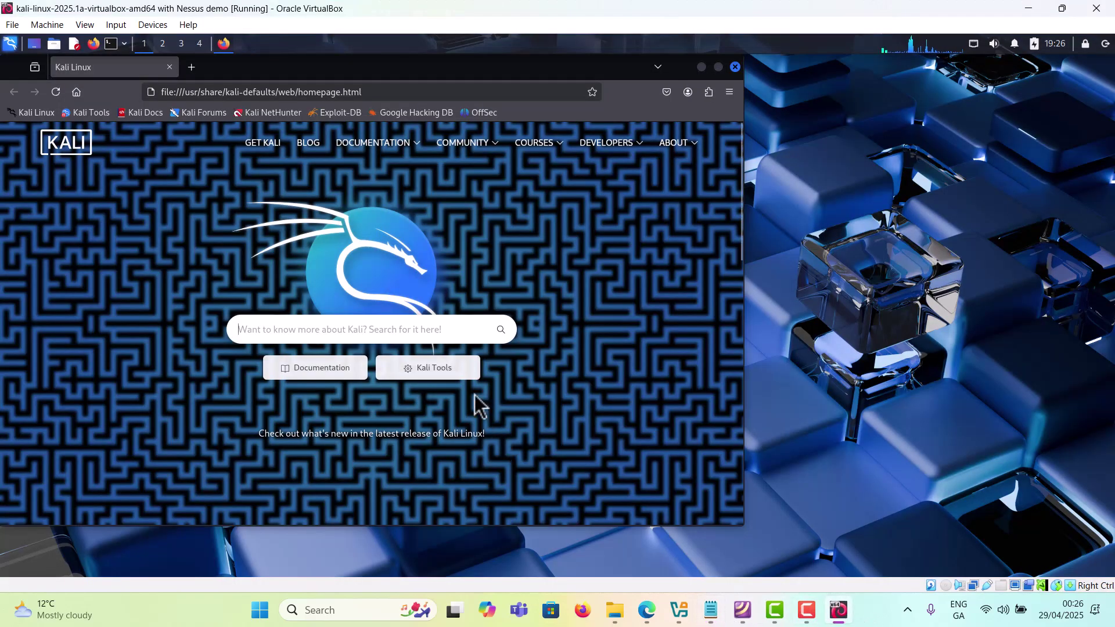
{"action": "left_click", "coordinate": [290, 93]}
{"action": "key", "text": "ctrl+v"}
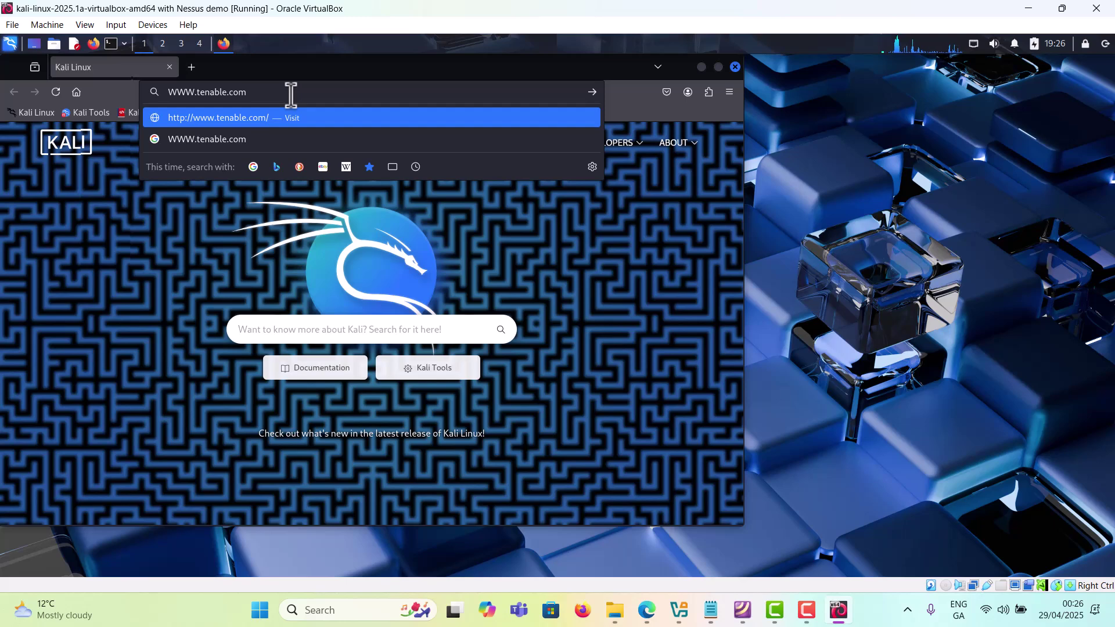
{"action": "key", "text": "Return"}
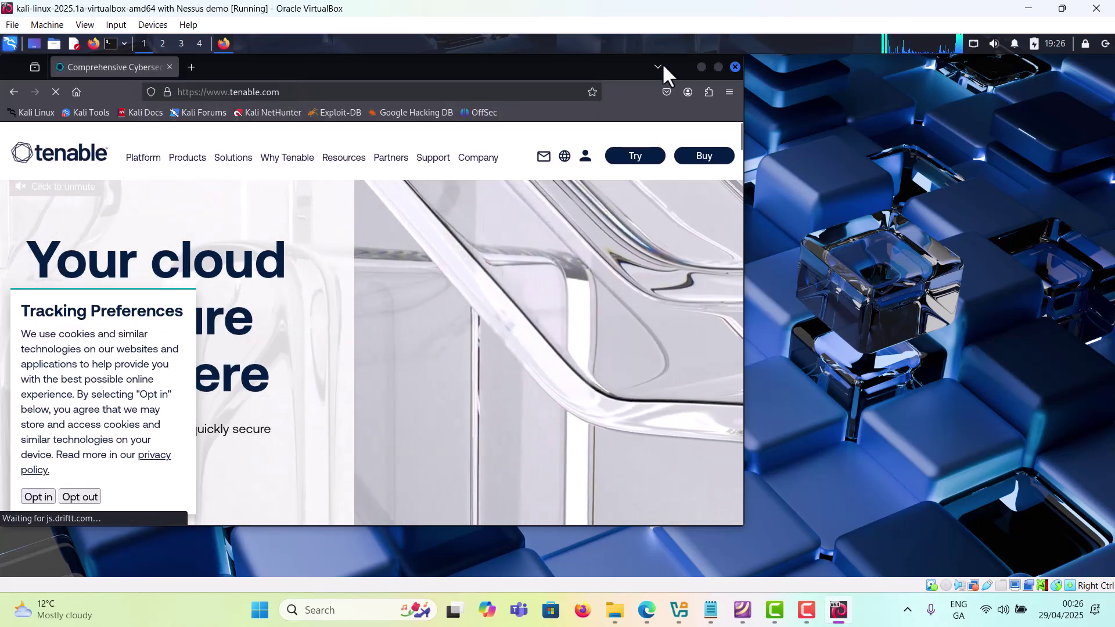
{"action": "left_click", "coordinate": [718, 66]}
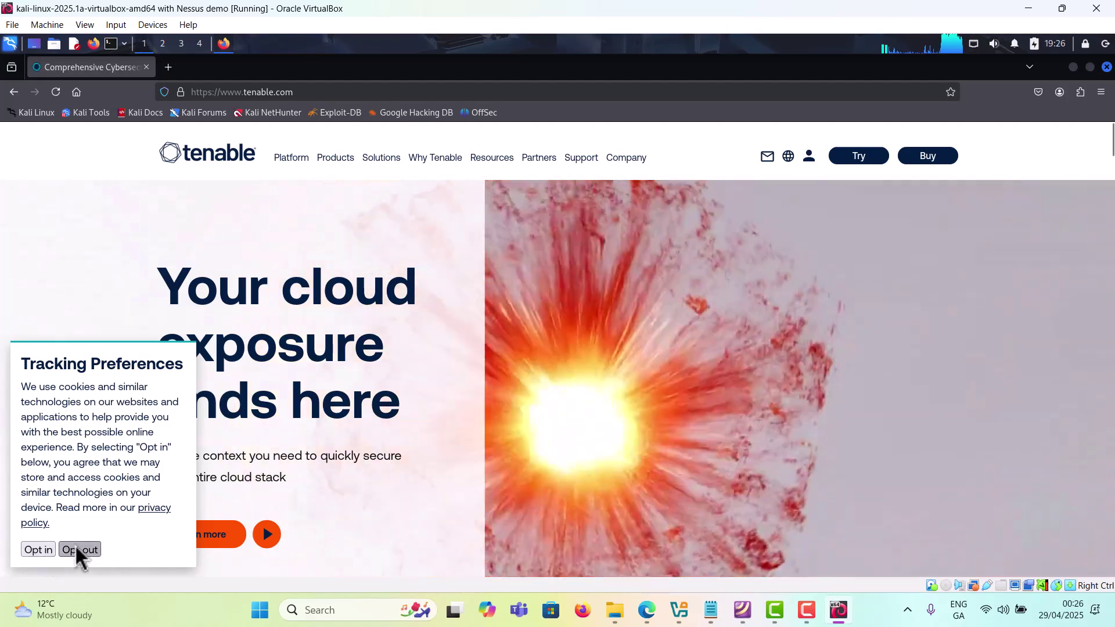
Step: Opt out of tracking cookies and scroll through the Tenable homepage
{"action": "left_click", "coordinate": [78, 550]}
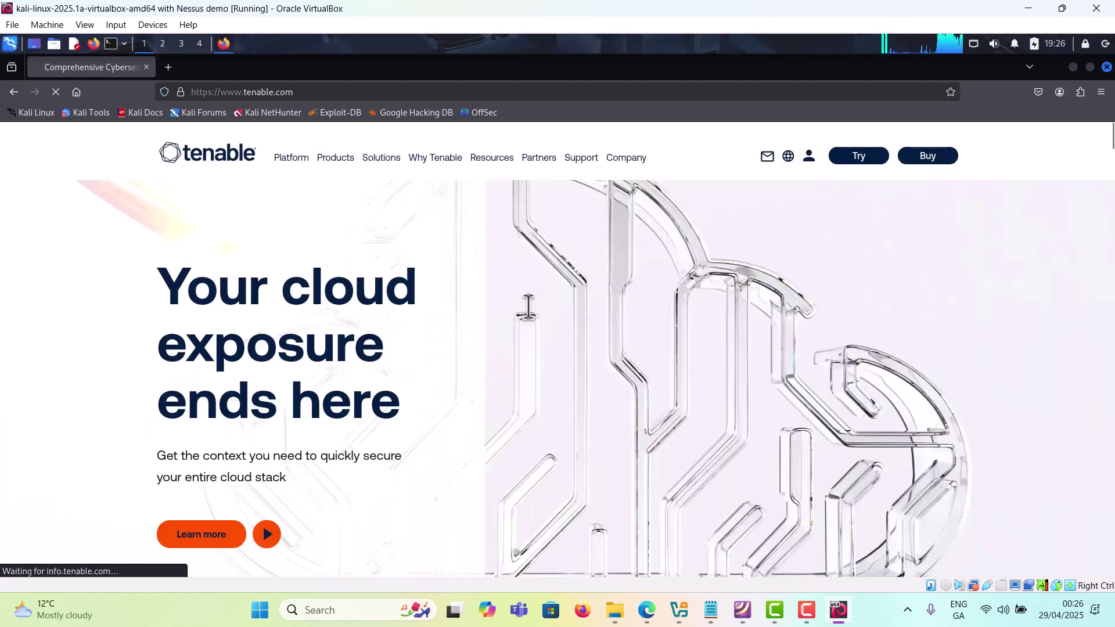
{"action": "scroll", "coordinate": [527, 305], "scroll_direction": "down", "scroll_amount": 6}
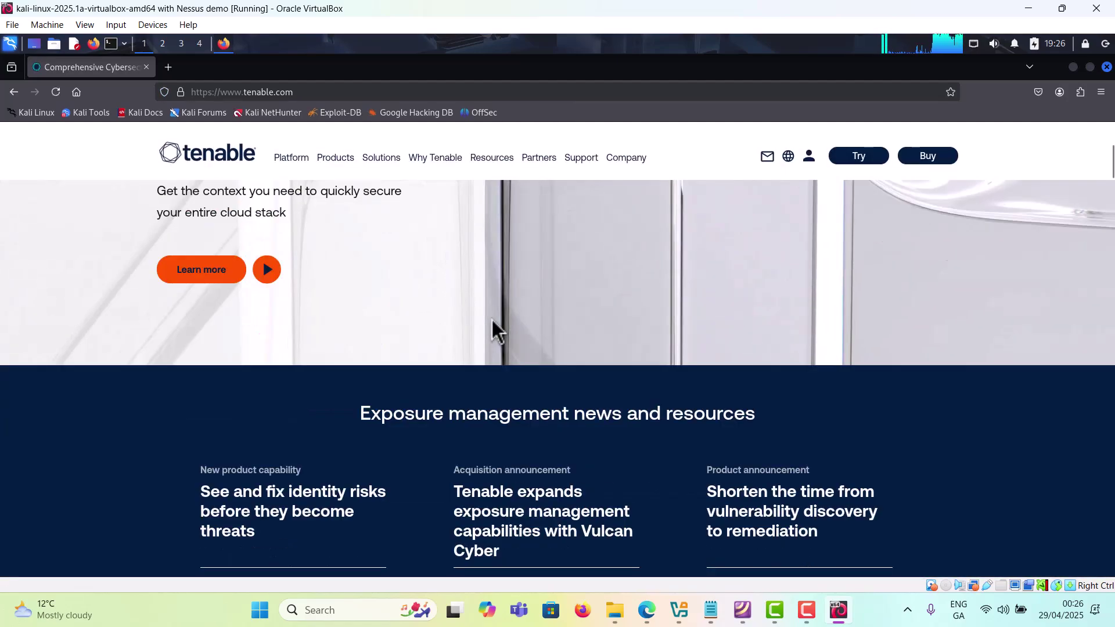
{"action": "scroll", "coordinate": [489, 328], "scroll_direction": "down", "scroll_amount": 15}
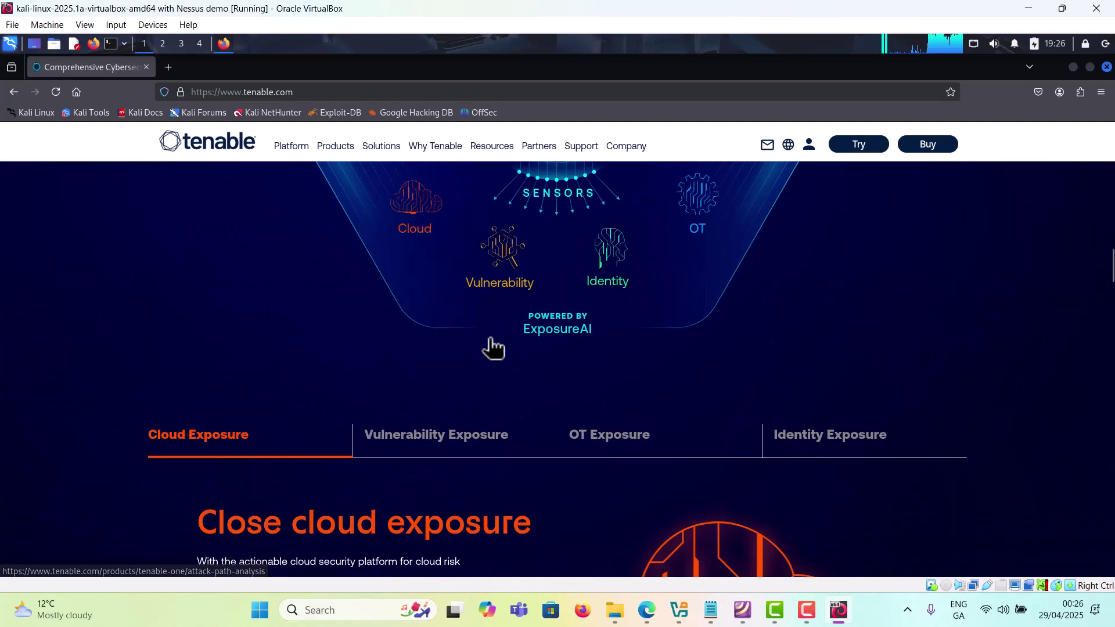
{"action": "scroll", "coordinate": [487, 345], "scroll_direction": "down", "scroll_amount": 20}
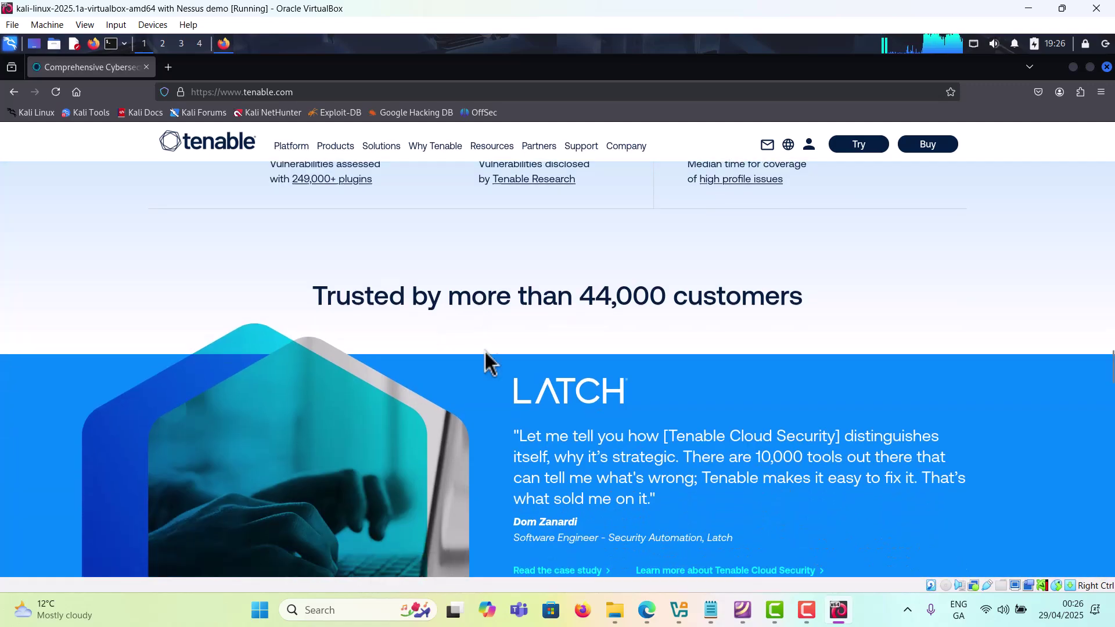
{"action": "scroll", "coordinate": [479, 358], "scroll_direction": "down", "scroll_amount": 20}
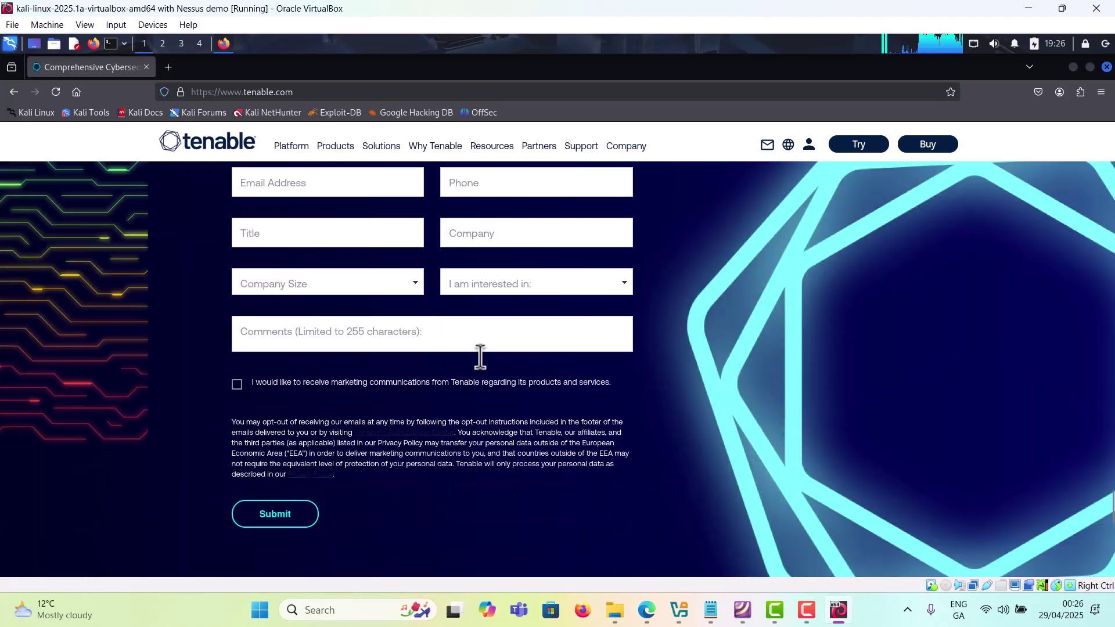
{"action": "scroll", "coordinate": [479, 361], "scroll_direction": "up", "scroll_amount": 8}
{"action": "scroll", "coordinate": [480, 360], "scroll_direction": "up", "scroll_amount": 20}
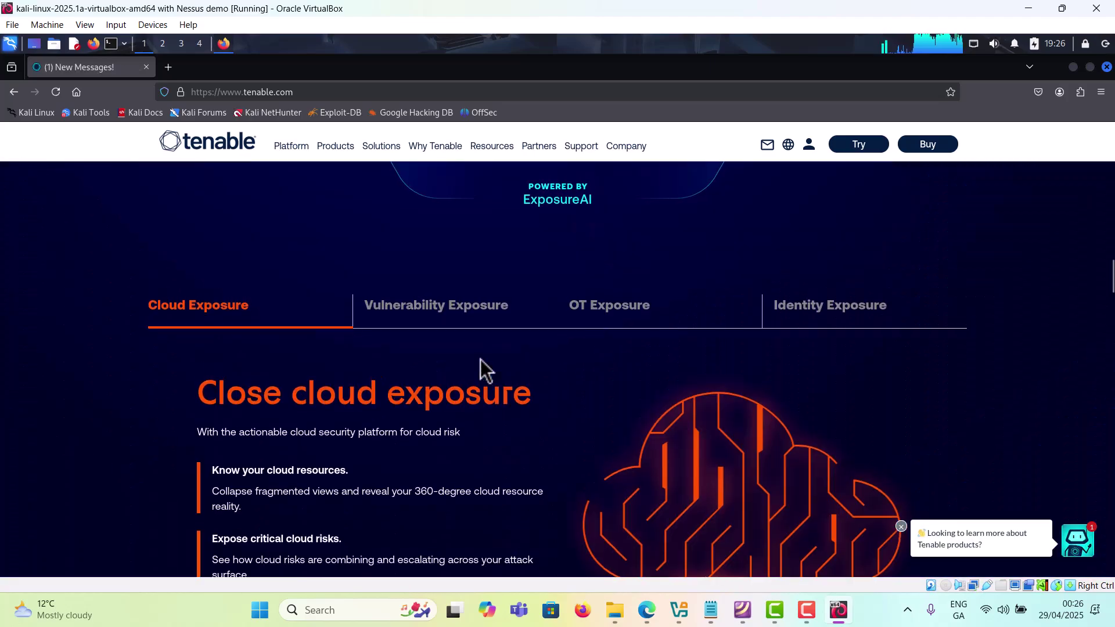
{"action": "scroll", "coordinate": [480, 360], "scroll_direction": "up", "scroll_amount": 15}
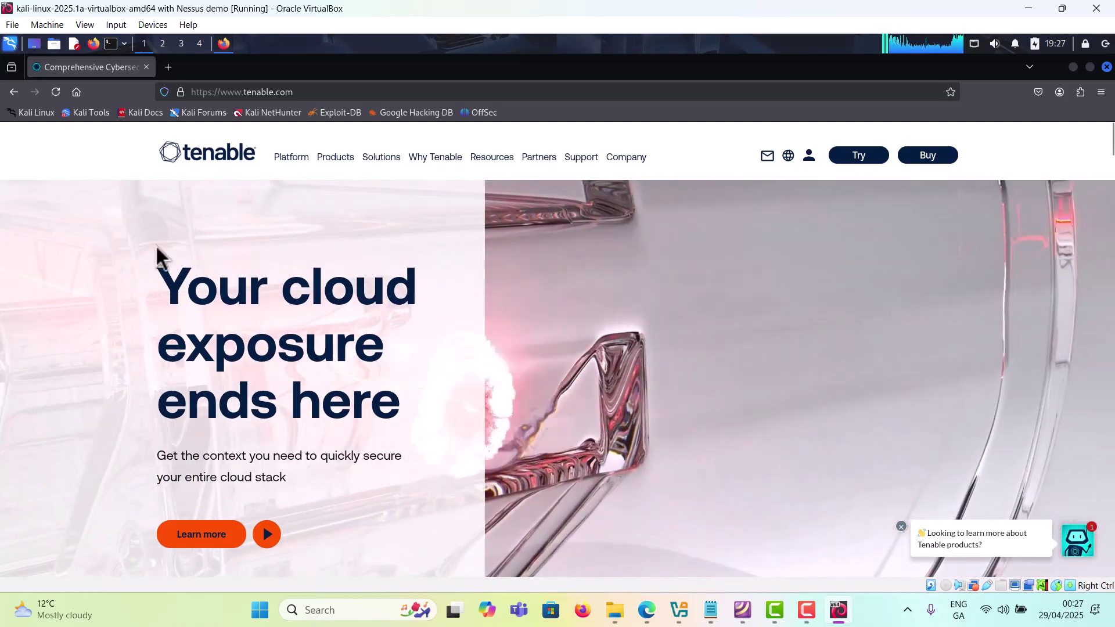
Step: Go to Tenable's products page and scroll down to the Nessus Essentials link
{"action": "left_click", "coordinate": [352, 158]}
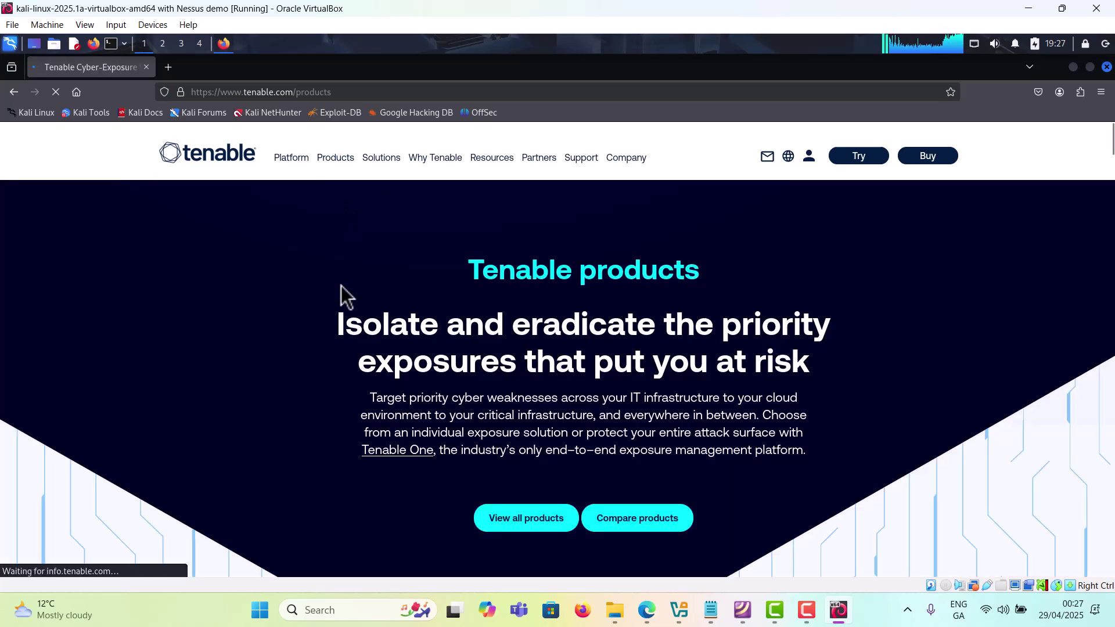
{"action": "scroll", "coordinate": [455, 384], "scroll_direction": "down", "scroll_amount": 5}
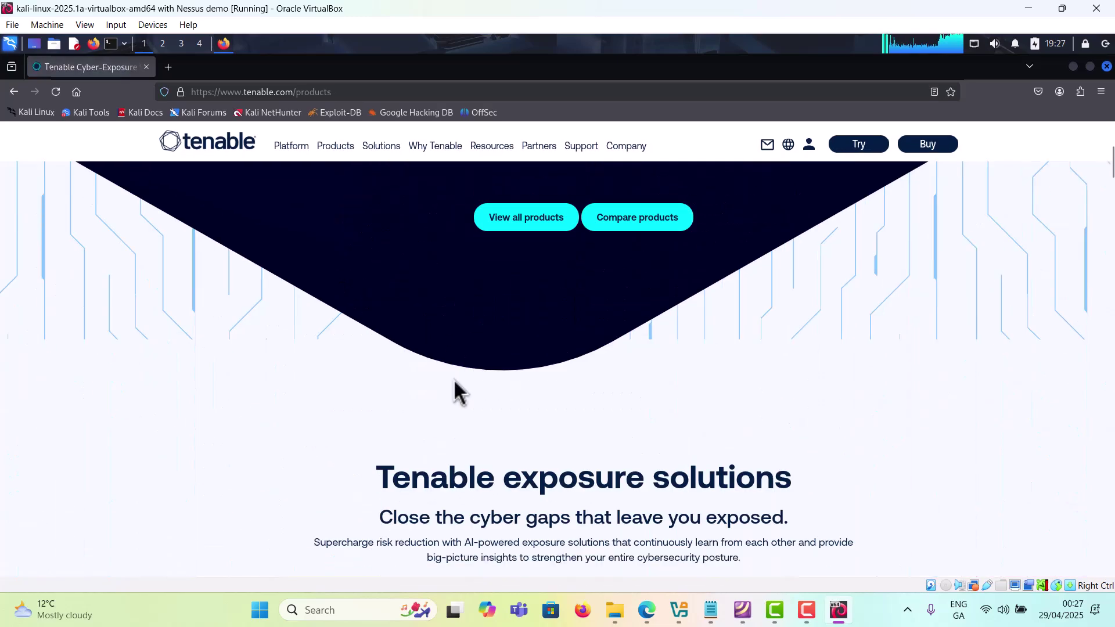
{"action": "scroll", "coordinate": [438, 372], "scroll_direction": "down", "scroll_amount": 10}
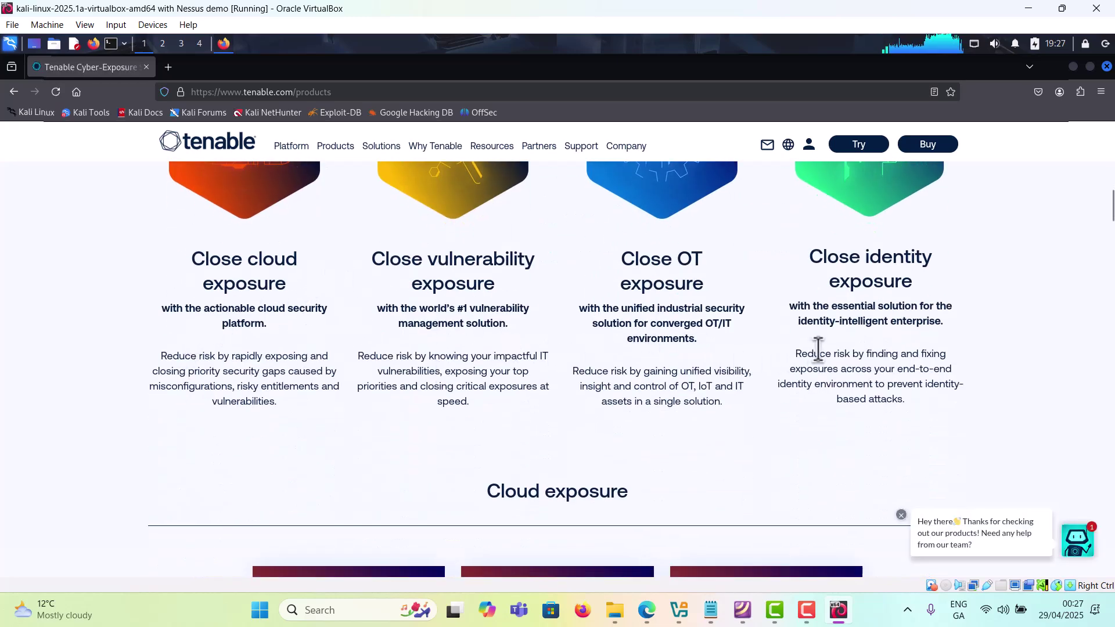
{"action": "scroll", "coordinate": [798, 367], "scroll_direction": "down", "scroll_amount": 2}
{"action": "scroll", "coordinate": [798, 371], "scroll_direction": "down", "scroll_amount": 3}
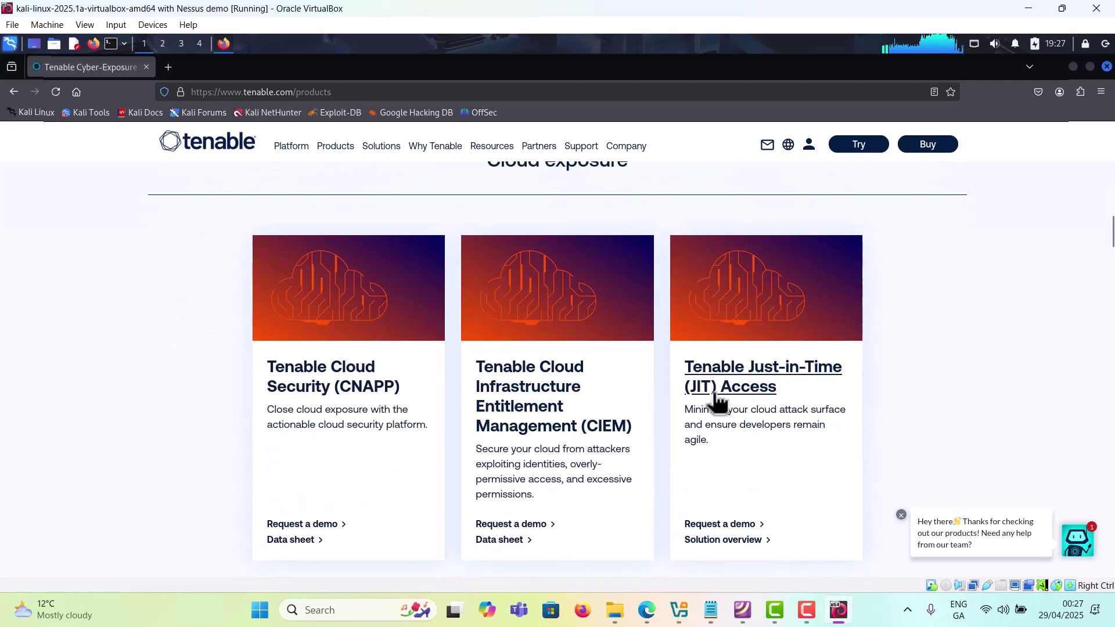
{"action": "scroll", "coordinate": [419, 428], "scroll_direction": "down", "scroll_amount": 1}
{"action": "scroll", "coordinate": [417, 422], "scroll_direction": "down", "scroll_amount": 2}
{"action": "scroll", "coordinate": [418, 424], "scroll_direction": "down", "scroll_amount": 3}
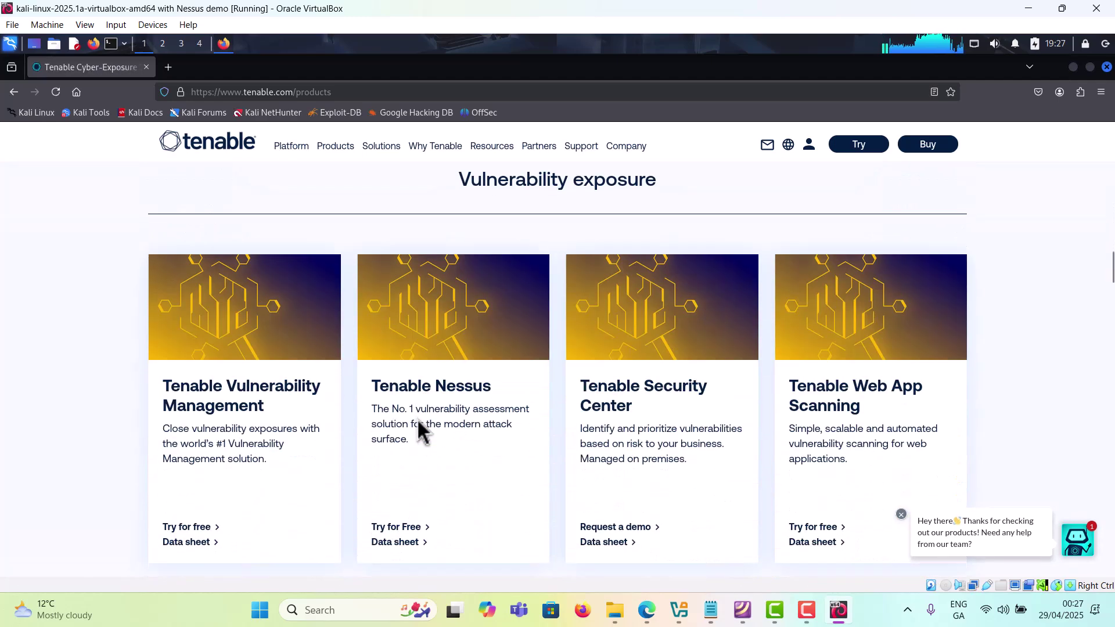
{"action": "scroll", "coordinate": [581, 443], "scroll_direction": "down", "scroll_amount": 1}
{"action": "scroll", "coordinate": [621, 450], "scroll_direction": "down", "scroll_amount": 1}
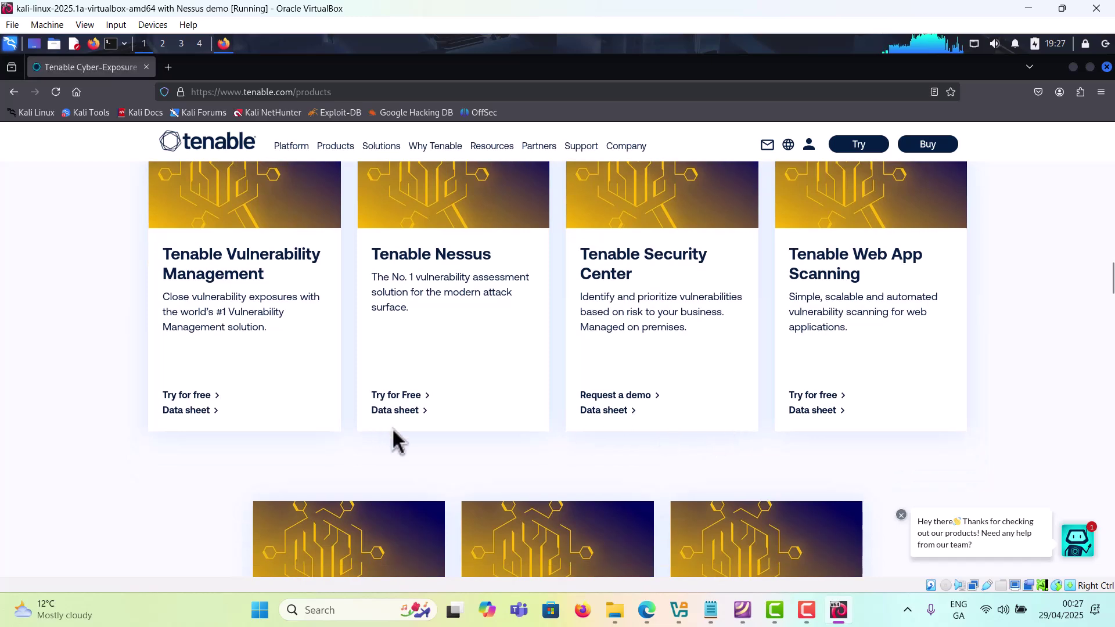
{"action": "scroll", "coordinate": [393, 441], "scroll_direction": "down", "scroll_amount": 7}
{"action": "scroll", "coordinate": [389, 459], "scroll_direction": "down", "scroll_amount": 10}
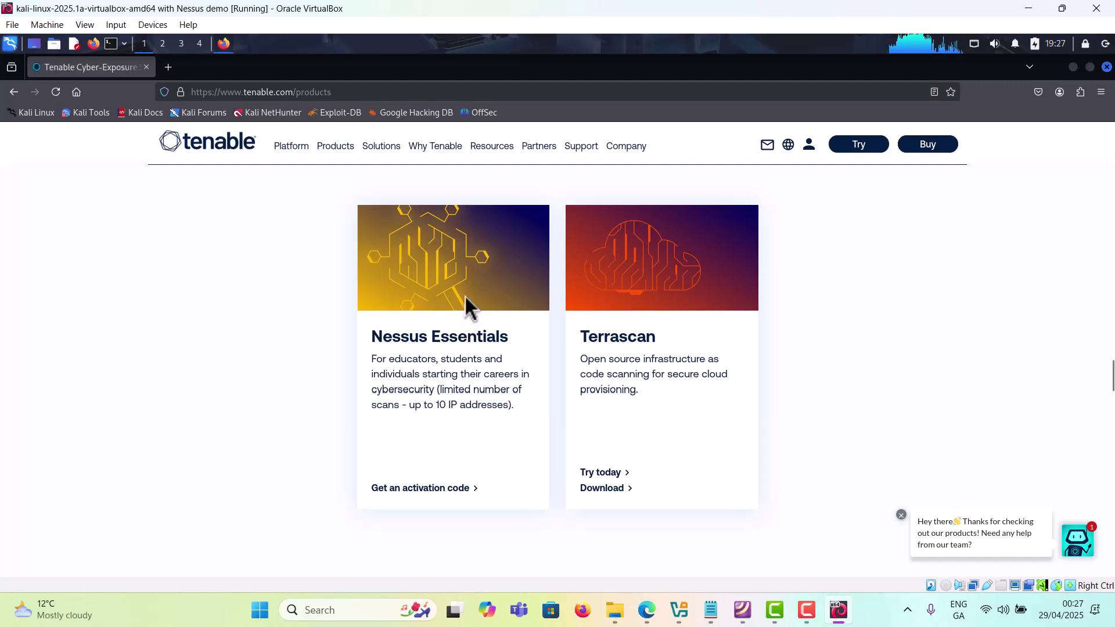
{"action": "left_click", "coordinate": [477, 347]}
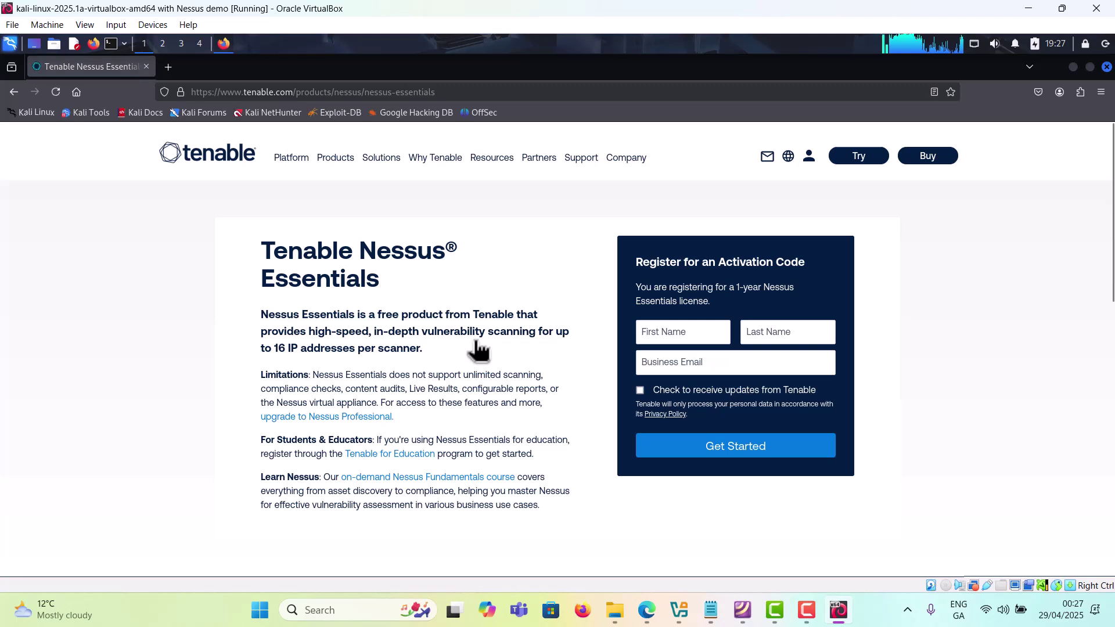
Step: Fill the Nessus Essentials registration form with the registrant's first name, last name and business email
{"action": "left_click", "coordinate": [662, 341]}
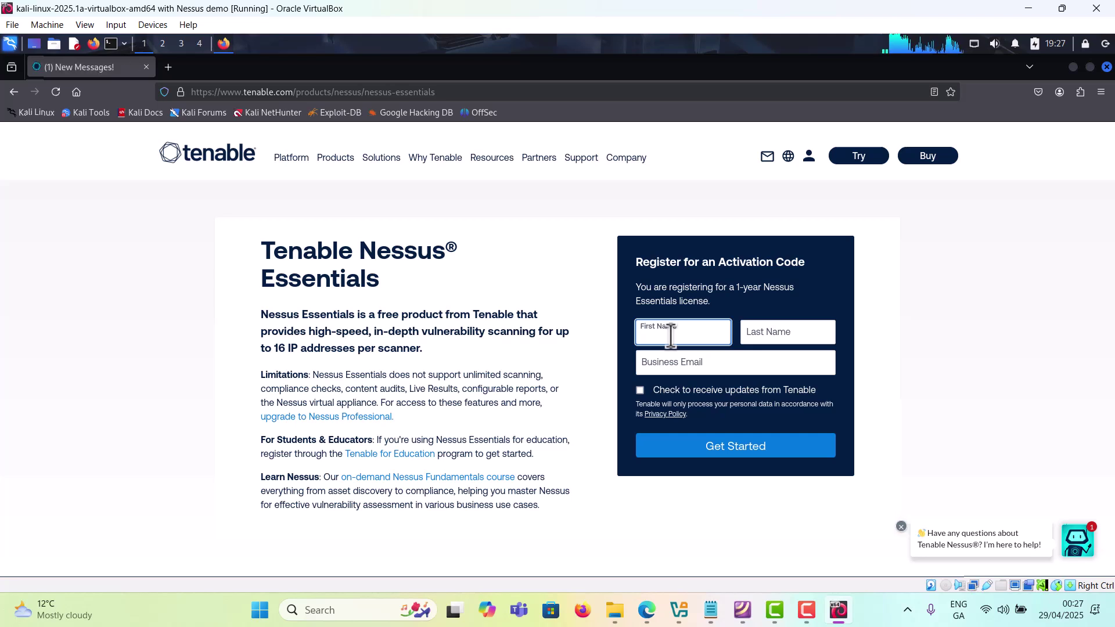
{"action": "type", "text": "M"}
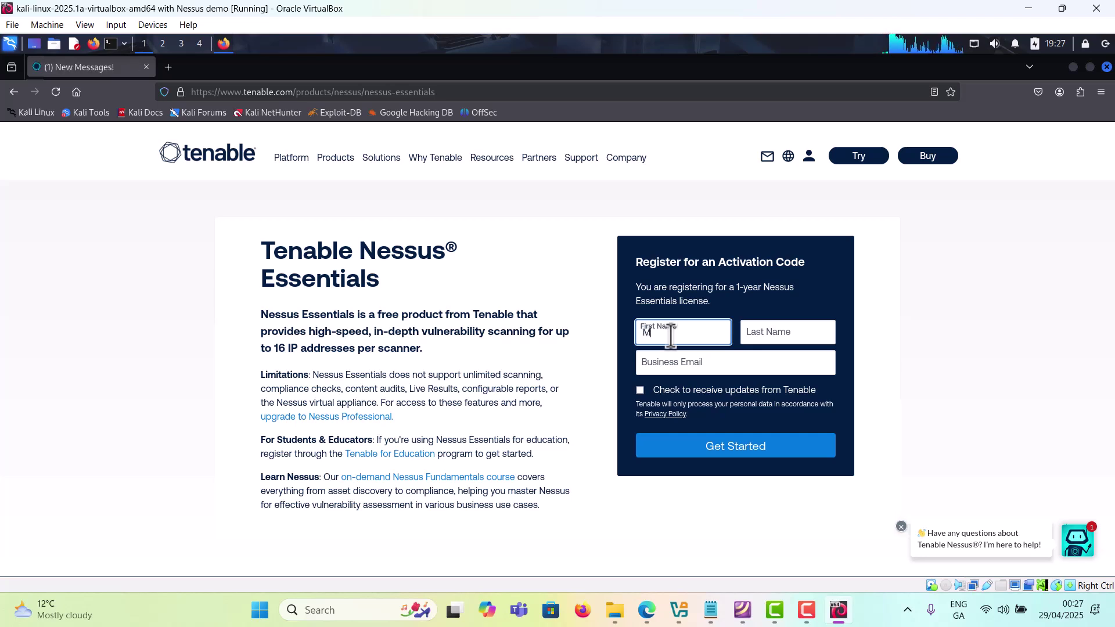
{"action": "type", "text": "icha"}
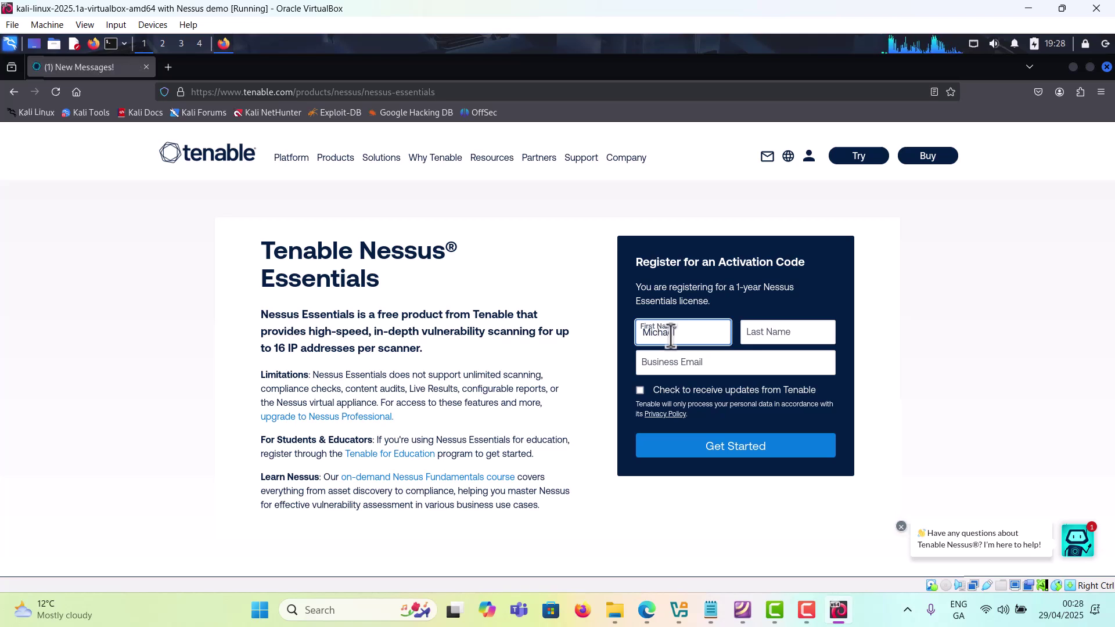
{"action": "key", "text": "BackSpace"}
{"action": "key", "text": "BackSpace"}
{"action": "key", "text": "BackSpace"}
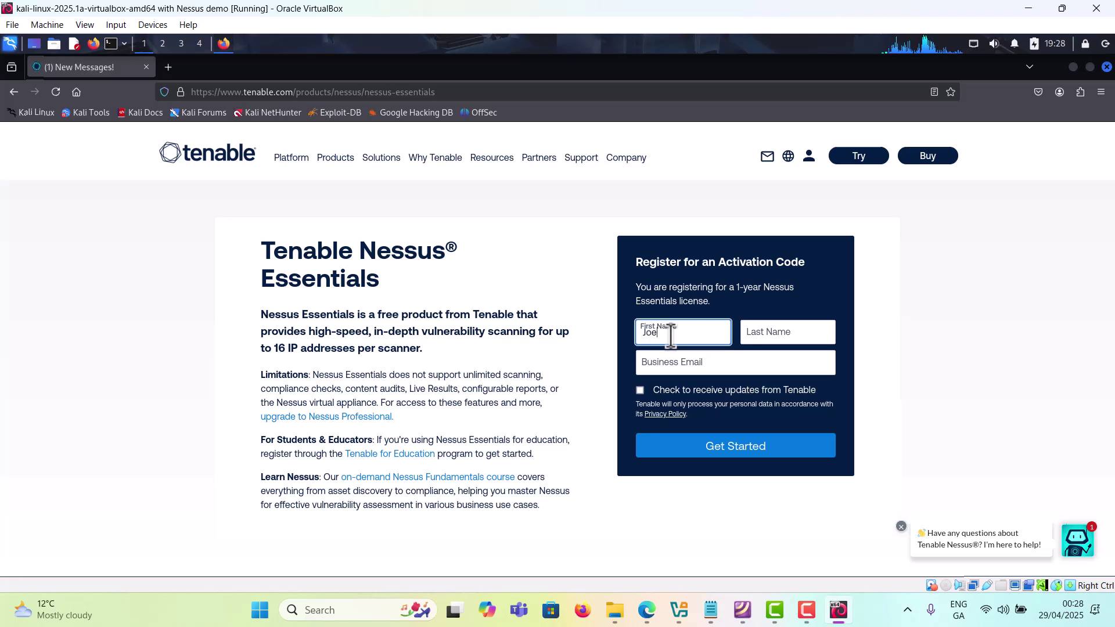
{"action": "key", "text": "Tab"}
{"action": "type", "text": "Com"}
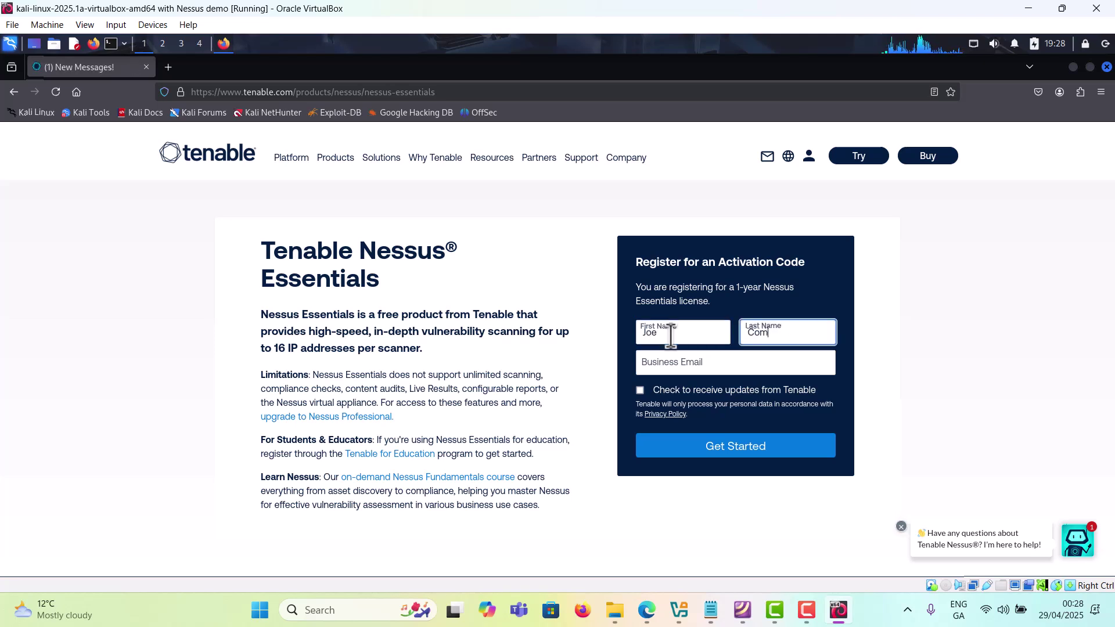
{"action": "type", "text": "puter"}
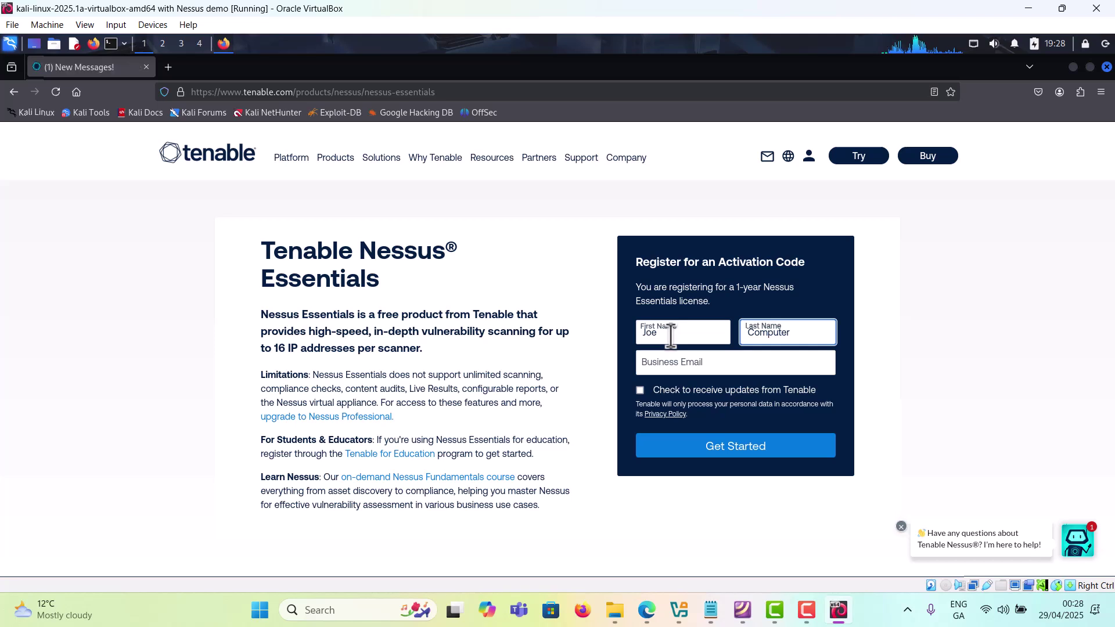
{"action": "key", "text": "Tab"}
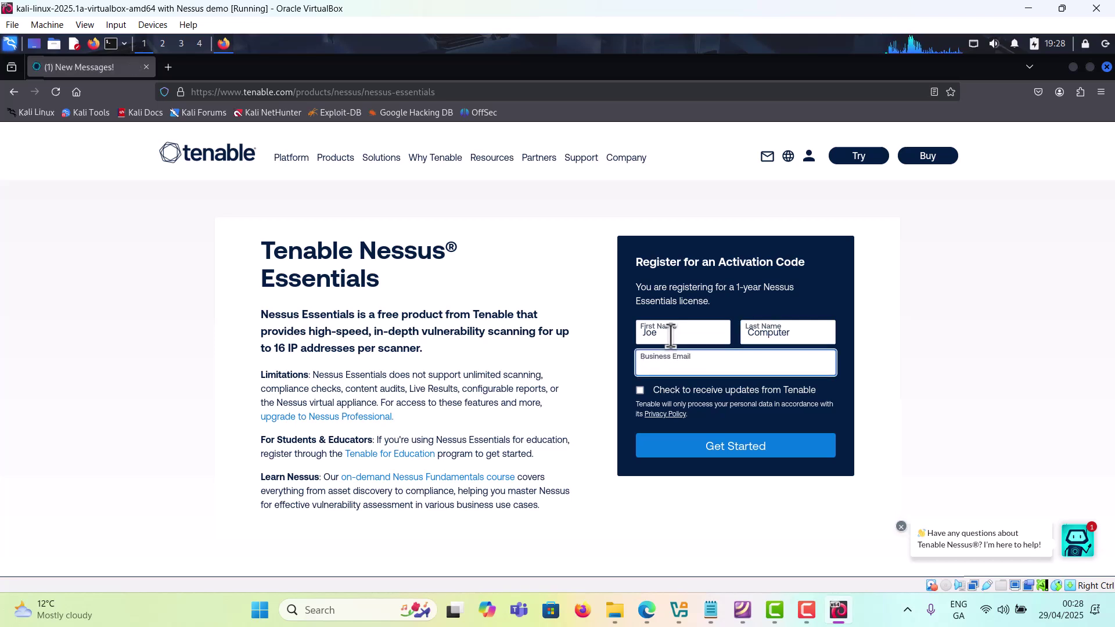
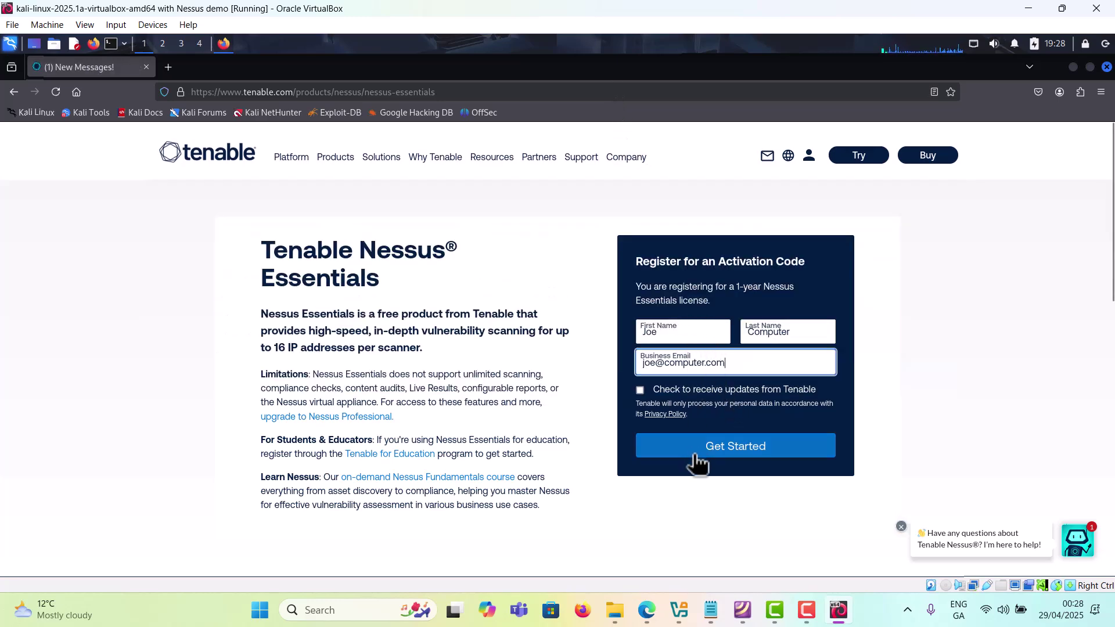
{"action": "mouse_move", "coordinate": [611, 145]}
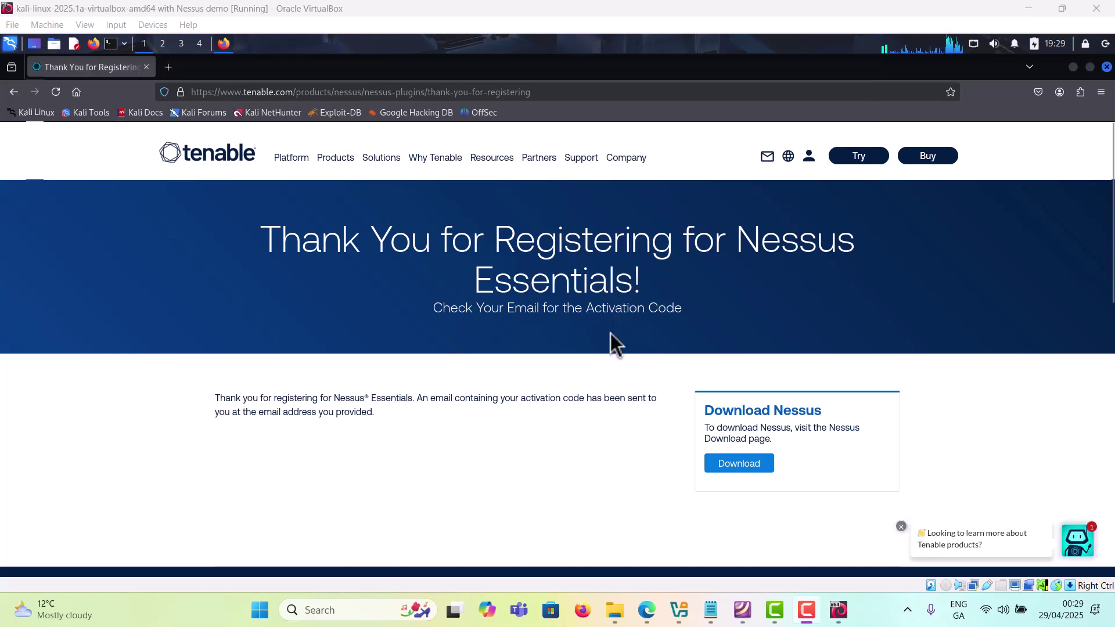
Step: Download the Nessus 10.8.4 Linux-Ubuntu-amd64 .deb package, accepting the licence agreement
{"action": "scroll", "coordinate": [720, 439], "scroll_direction": "down", "scroll_amount": 2}
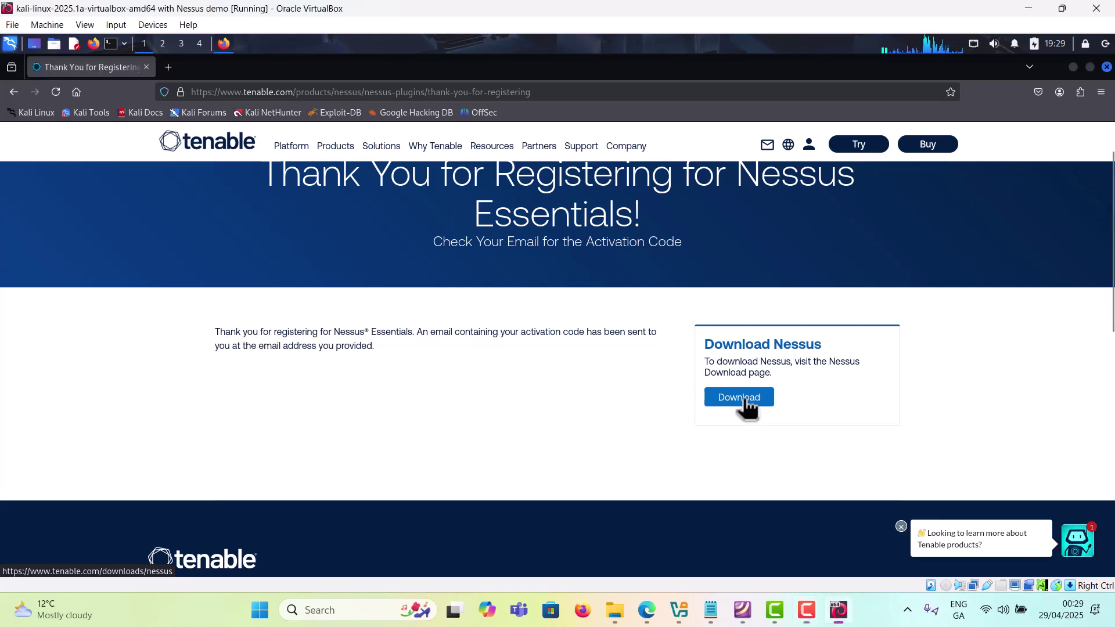
{"action": "left_click", "coordinate": [749, 407]}
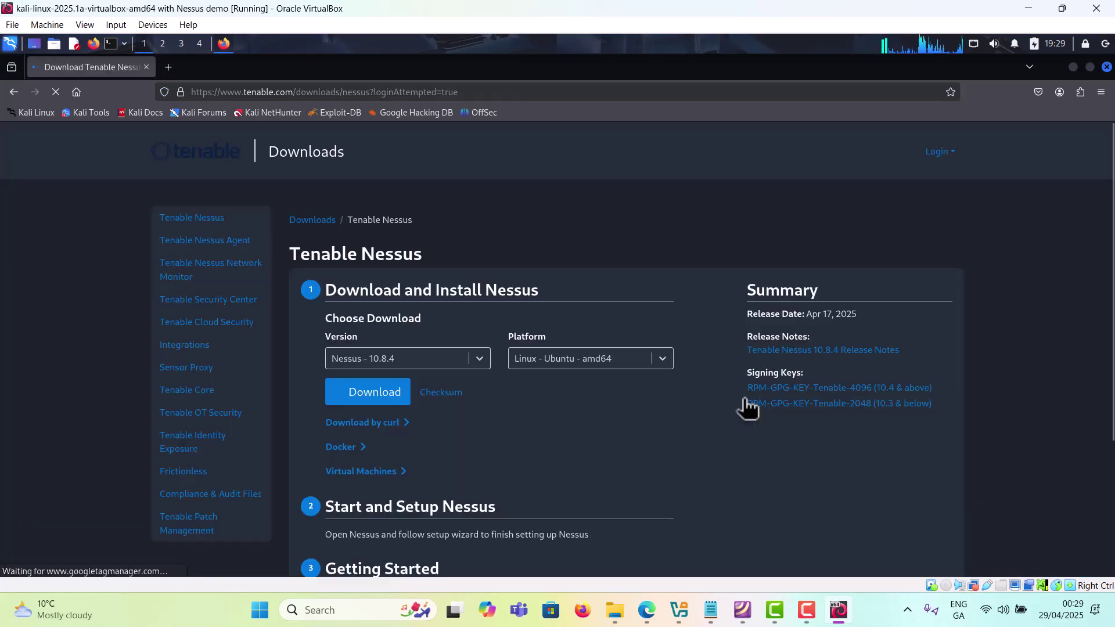
{"action": "scroll", "coordinate": [540, 412], "scroll_direction": "down", "scroll_amount": 1}
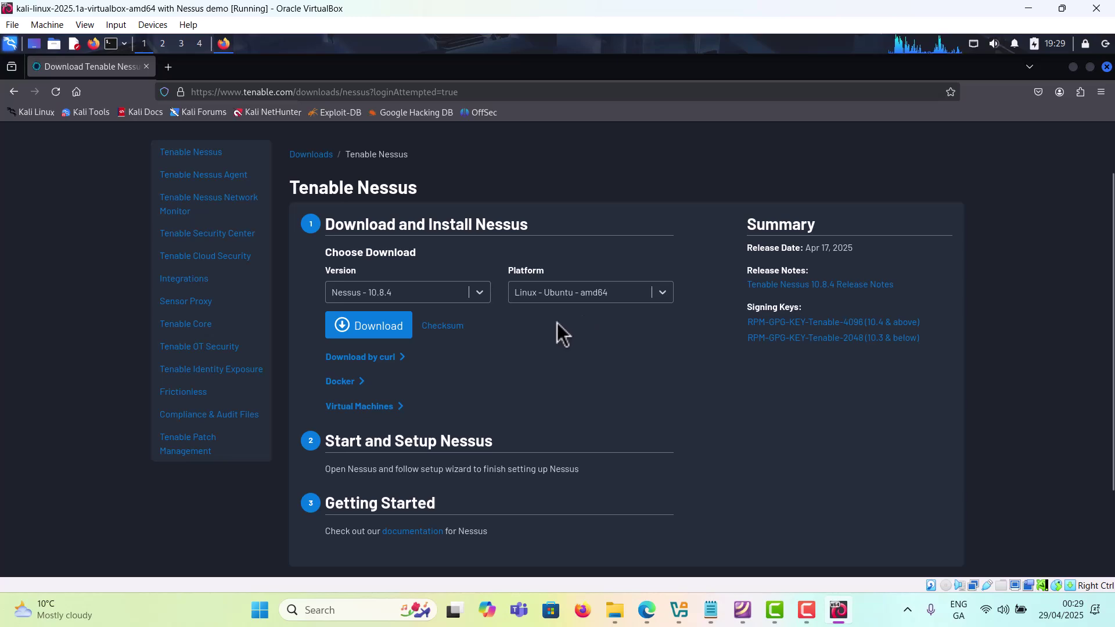
{"action": "left_click", "coordinate": [401, 334]}
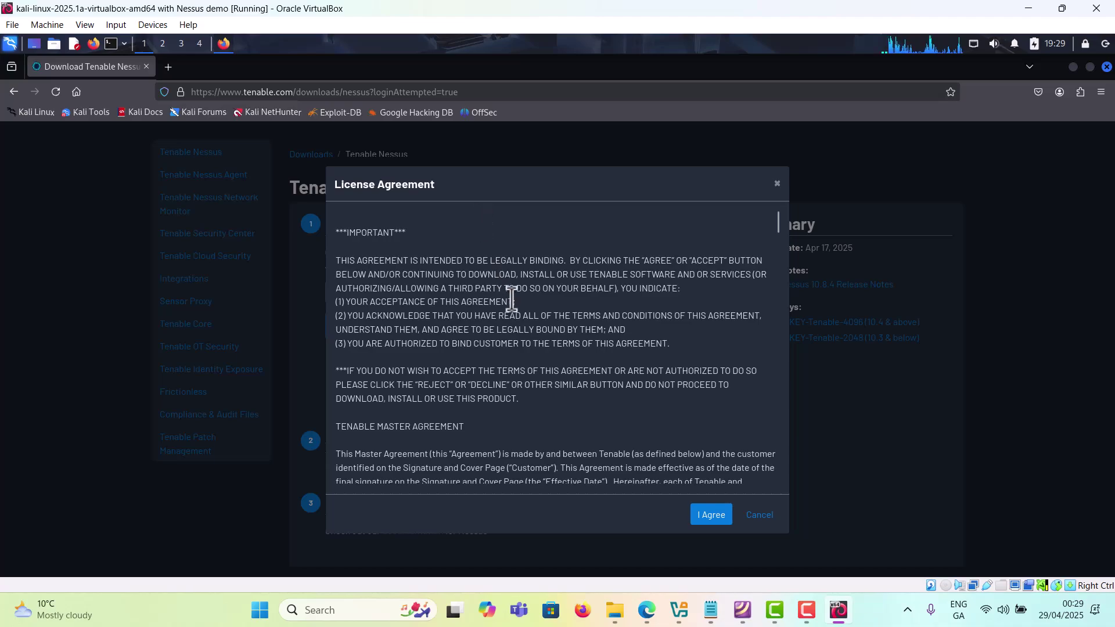
{"action": "scroll", "coordinate": [514, 294], "scroll_direction": "down", "scroll_amount": 10}
{"action": "scroll", "coordinate": [519, 300], "scroll_direction": "down", "scroll_amount": 15}
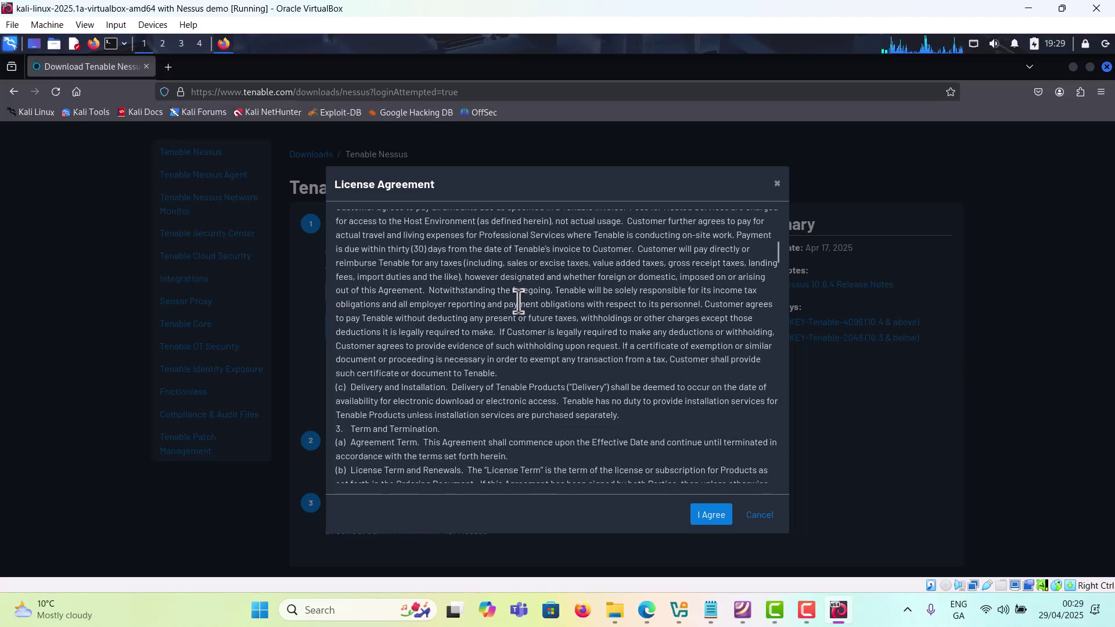
{"action": "scroll", "coordinate": [521, 302], "scroll_direction": "down", "scroll_amount": 15}
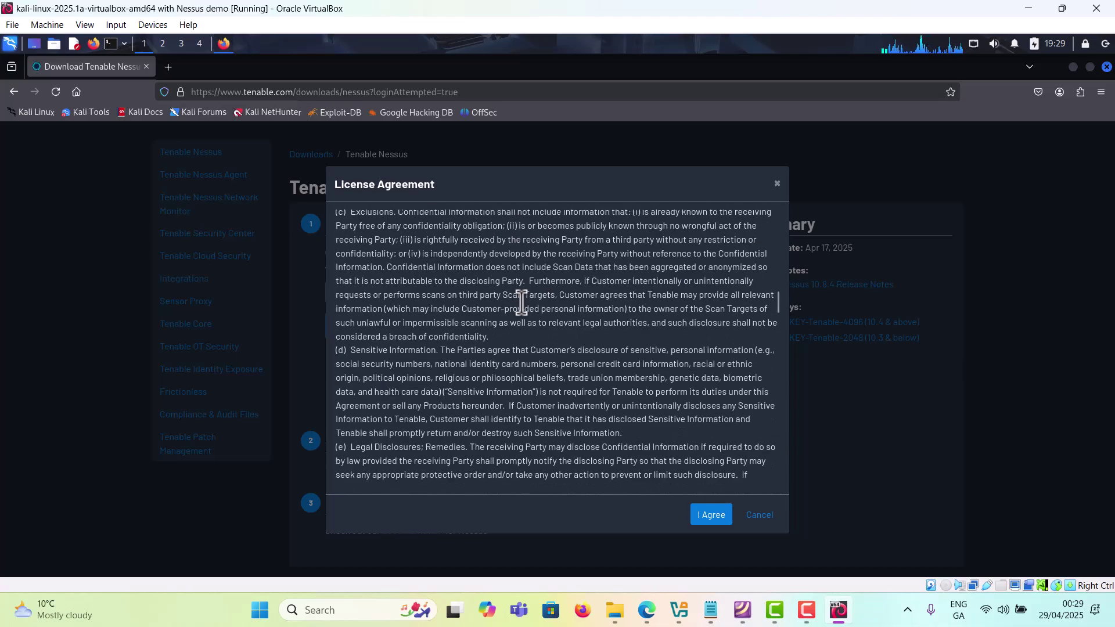
{"action": "scroll", "coordinate": [524, 302], "scroll_direction": "down", "scroll_amount": 15}
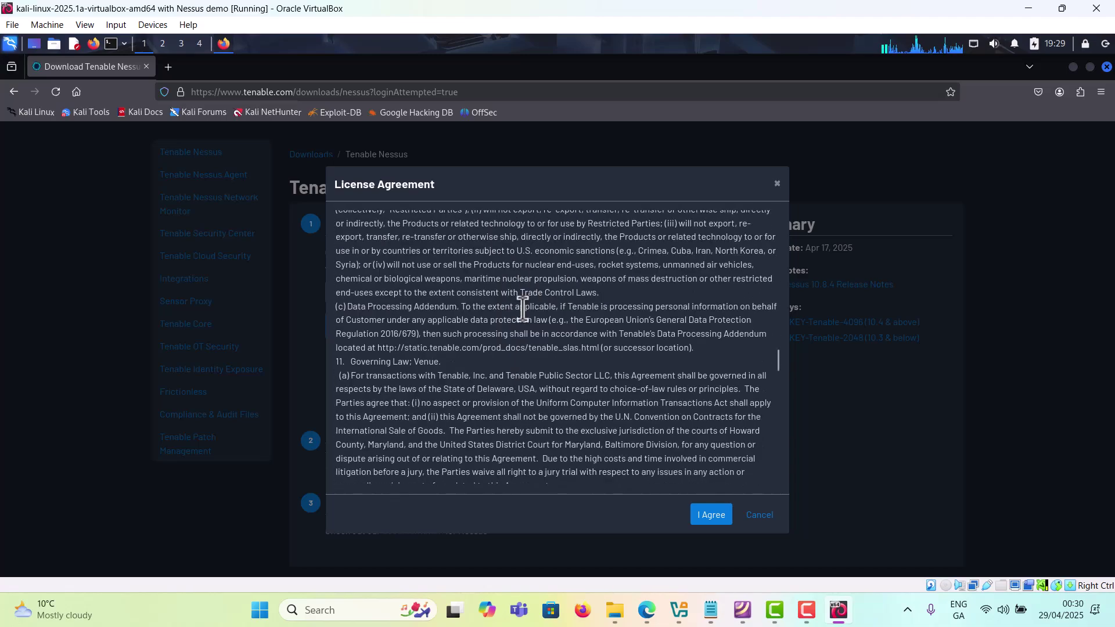
{"action": "scroll", "coordinate": [510, 362], "scroll_direction": "down", "scroll_amount": 12}
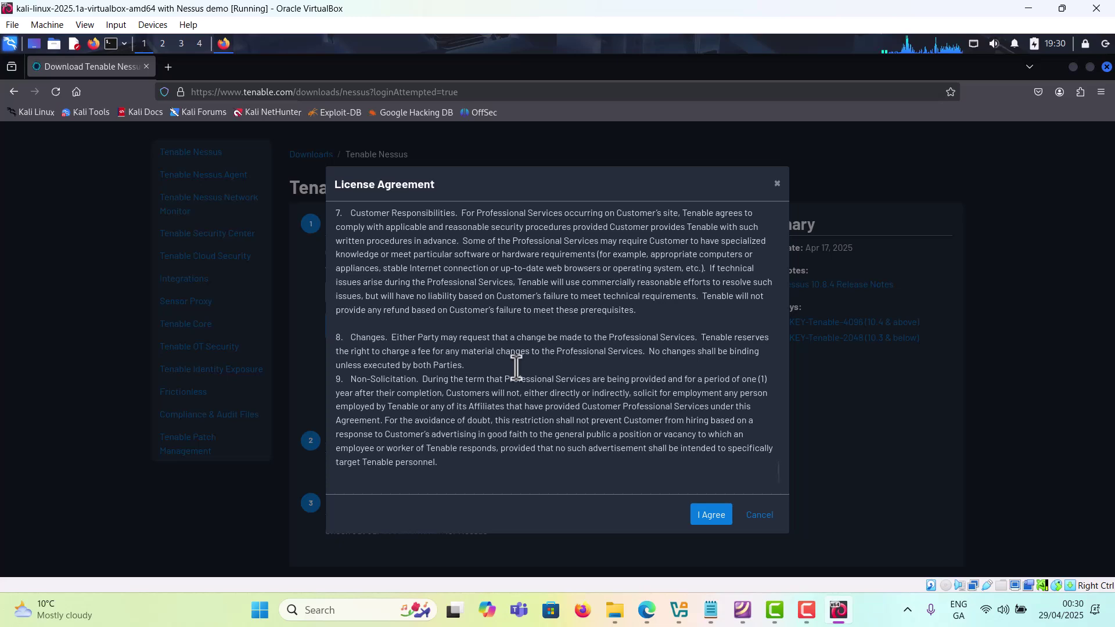
{"action": "left_click", "coordinate": [711, 515]}
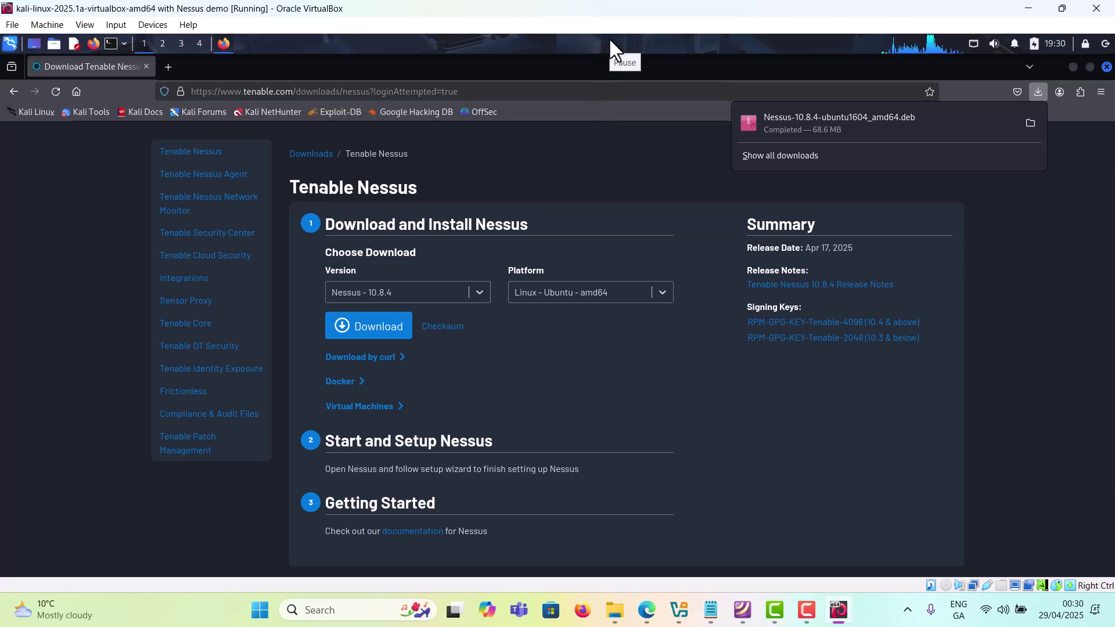
Step: Copy the Nessus Essentials activation code from Tenable's Gmail message and return to the Kali VM
{"action": "key", "text": "alt+Tab"}
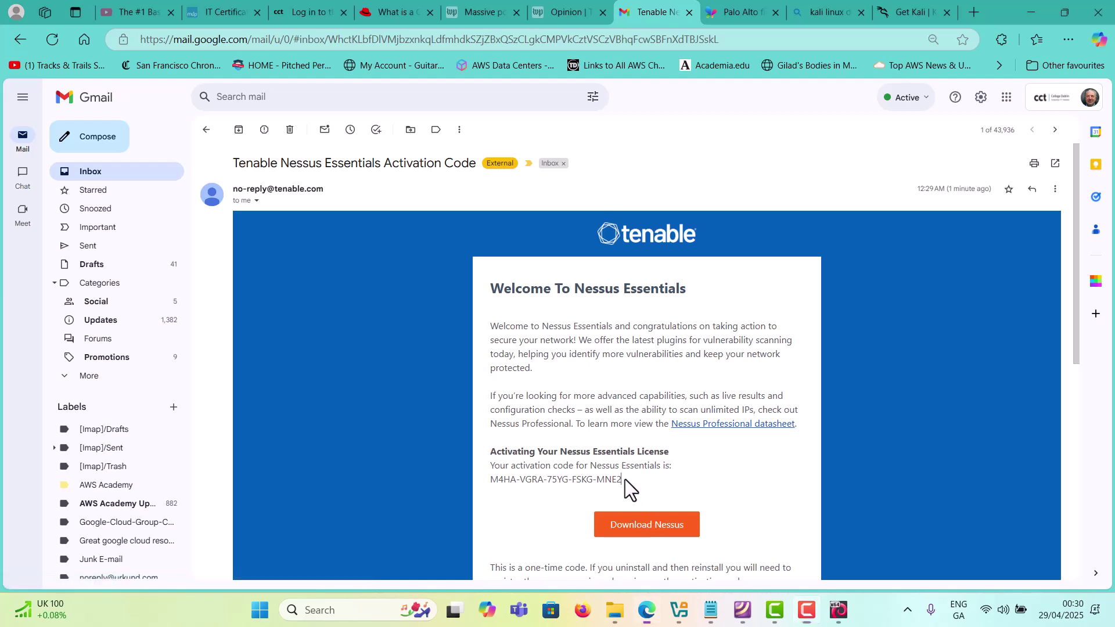
{"action": "left_click_drag", "start_coordinate": [625, 479], "coordinate": [492, 486]}
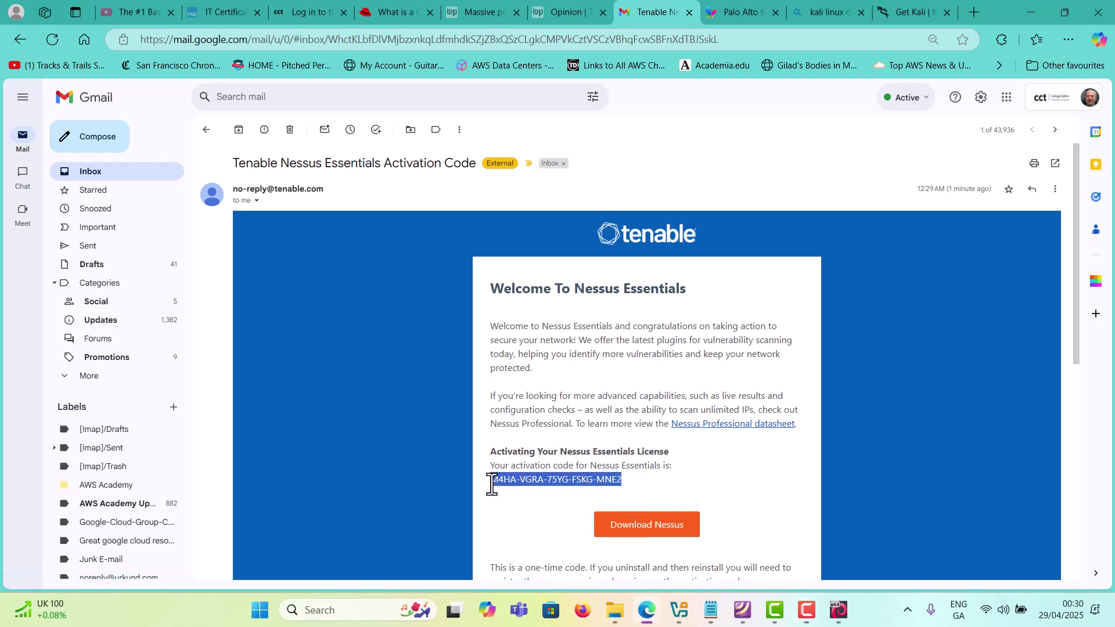
{"action": "right_click", "coordinate": [515, 480]}
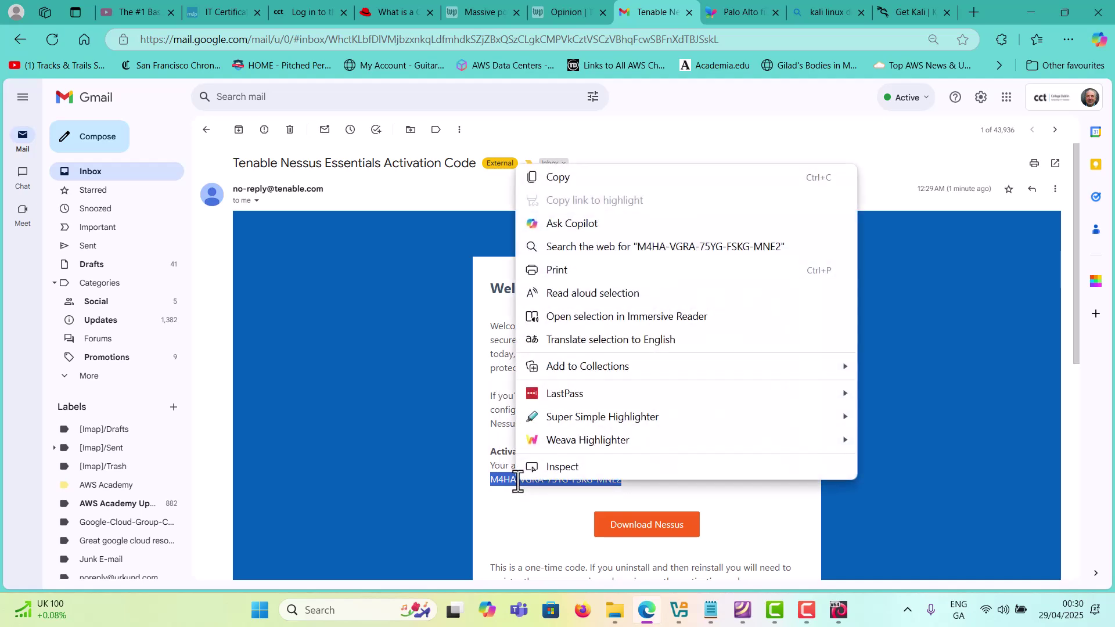
{"action": "left_click", "coordinate": [561, 178]}
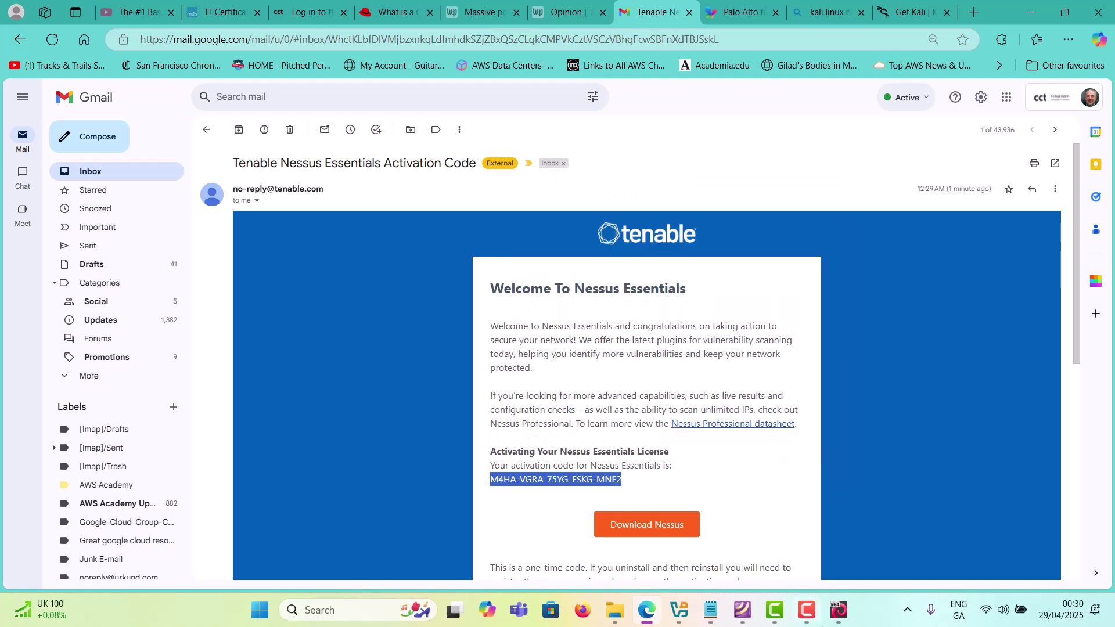
{"action": "left_click", "coordinate": [839, 615]}
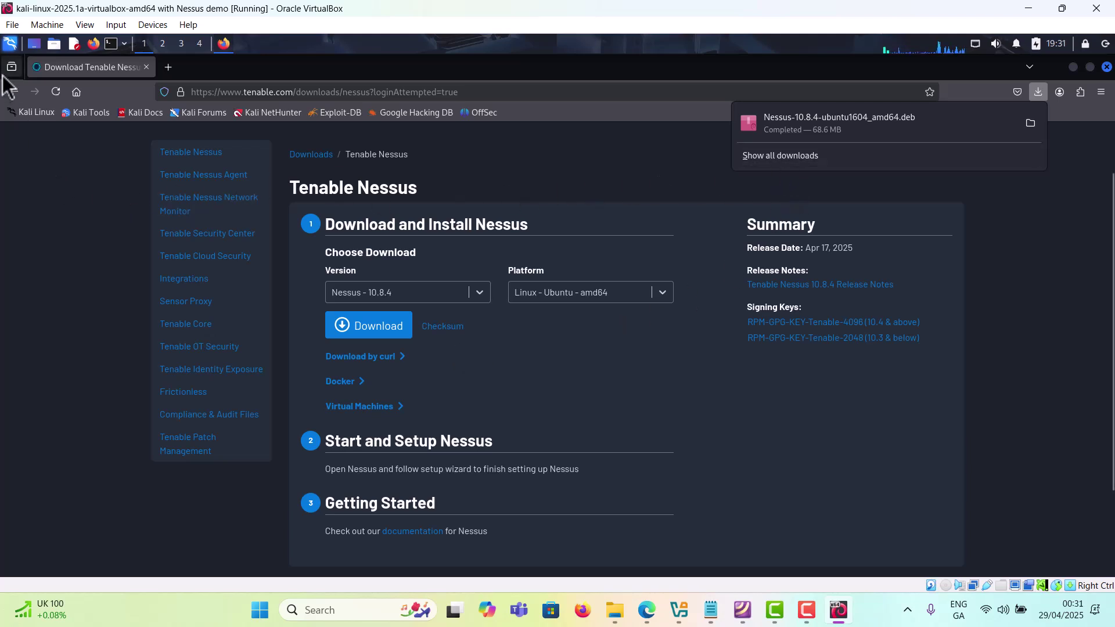
Step: Open a terminal in the Downloads folder from the panel's home-folder menu
{"action": "left_click", "coordinate": [10, 44]}
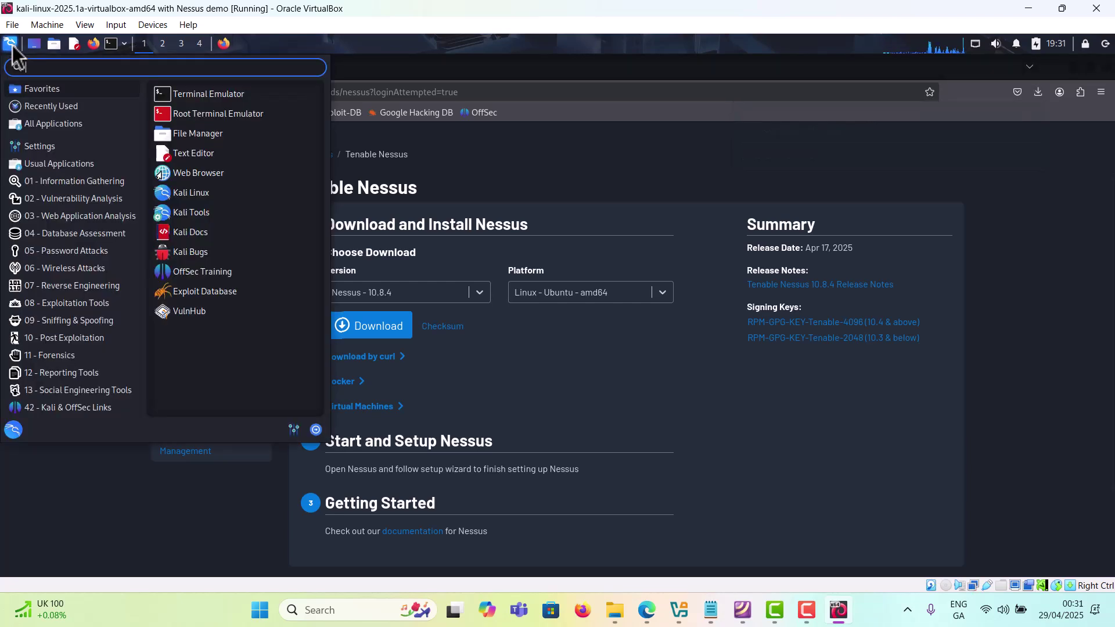
{"action": "left_click", "coordinate": [10, 44]}
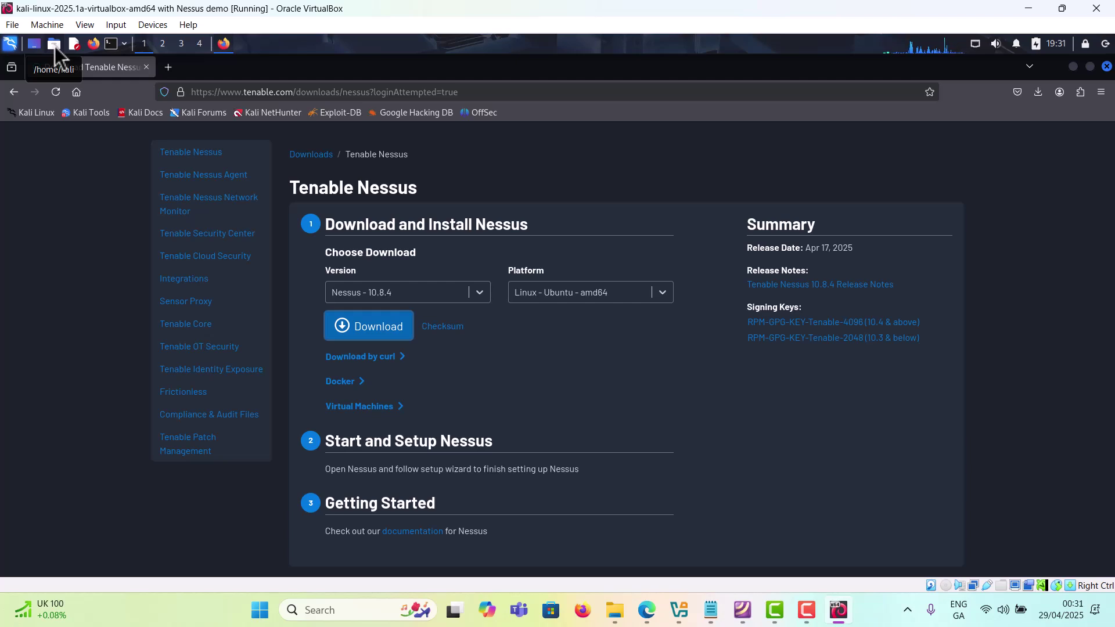
{"action": "left_click", "coordinate": [54, 46]}
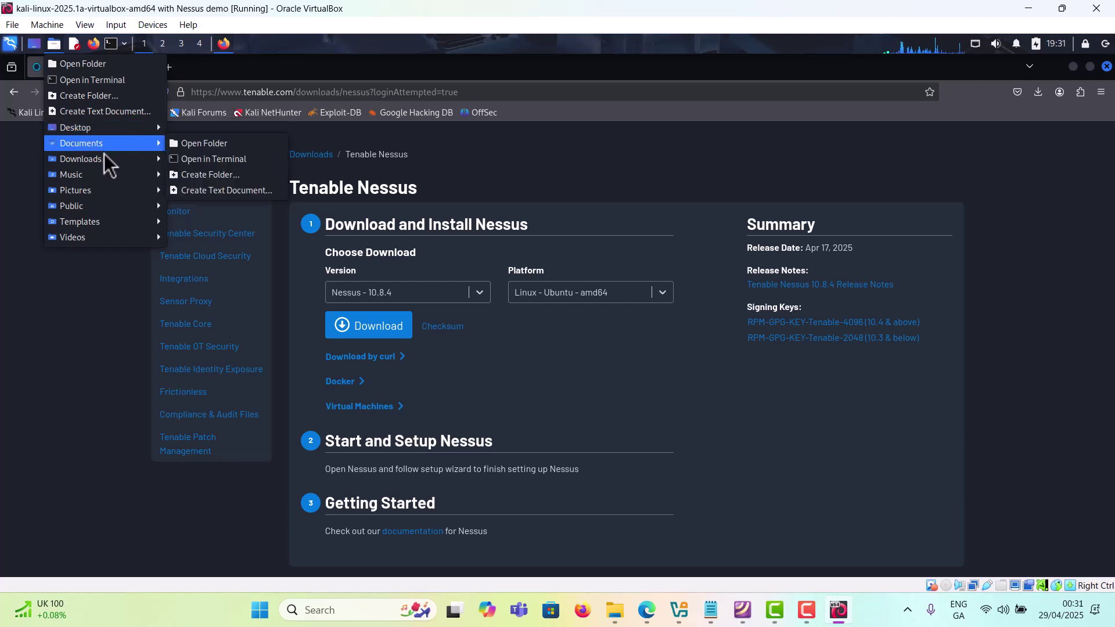
{"action": "mouse_move", "coordinate": [109, 165]}
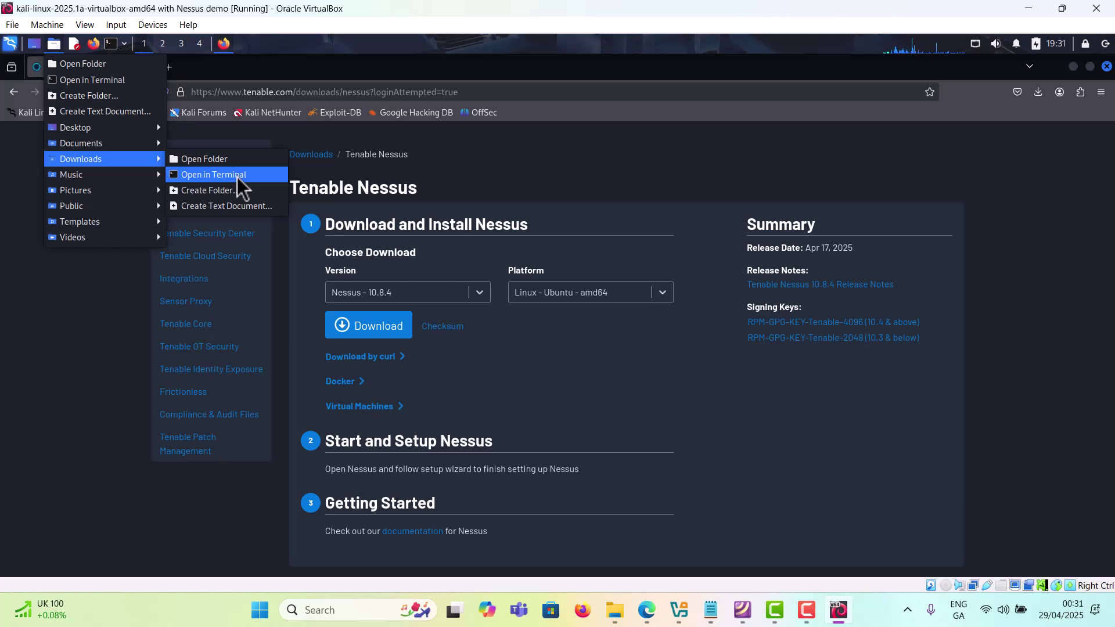
{"action": "left_click", "coordinate": [237, 177]}
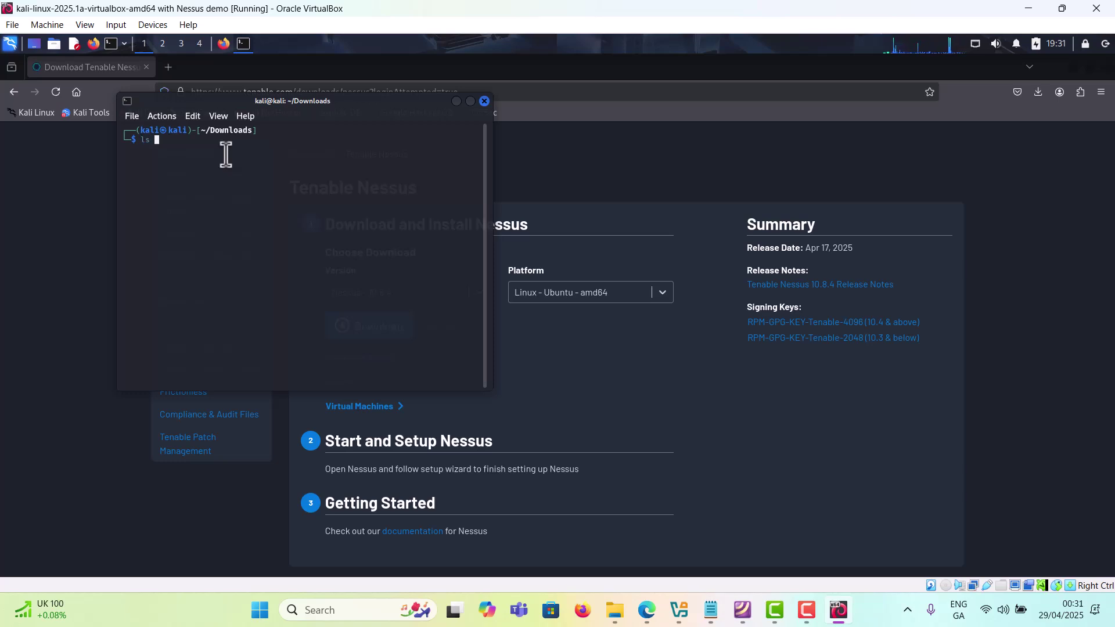
Step: Run ls in Downloads to confirm the Nessus .deb is there, then bring up the Notepad install notes
{"action": "key", "text": "Return"}
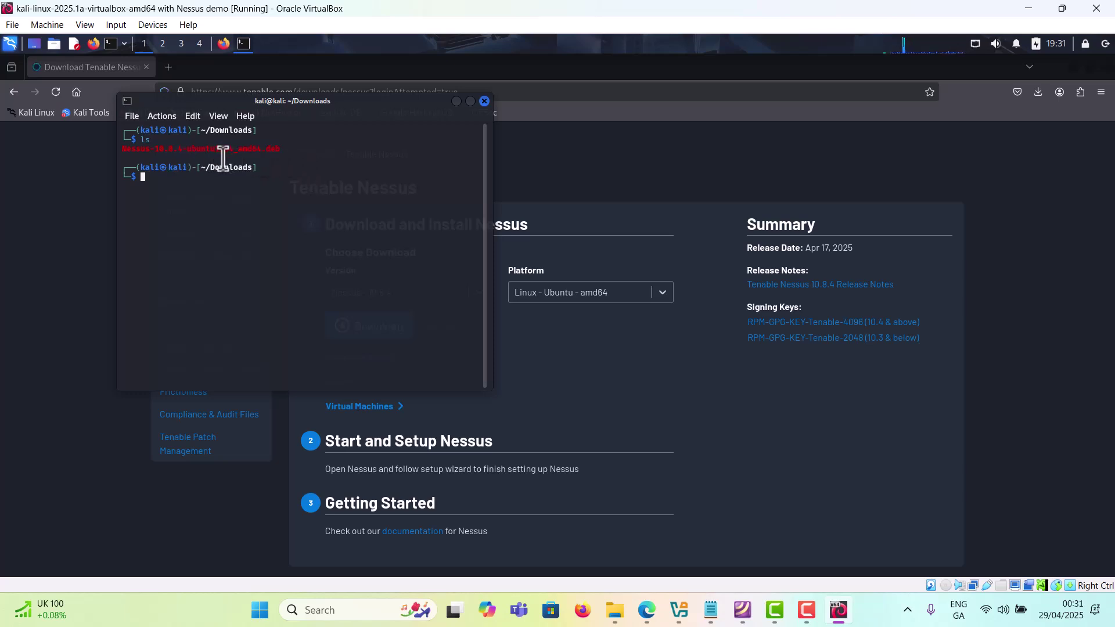
{"action": "left_click", "coordinate": [711, 611]}
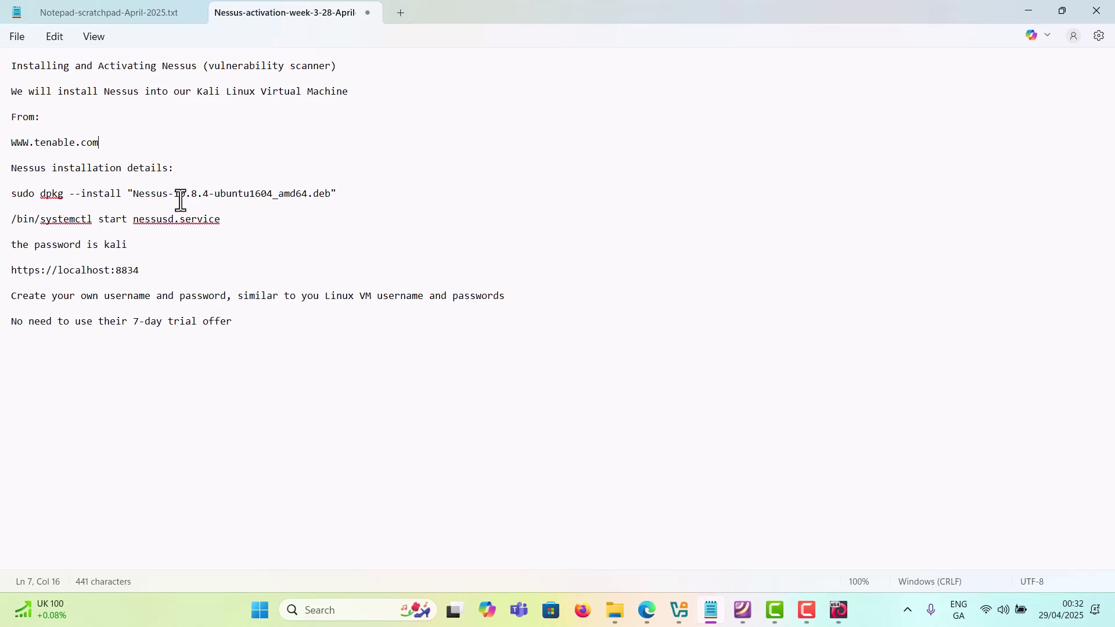
Step: Copy the sudo dpkg --install line for Nessus-10.8.4-ubuntu1604_amd64.deb from the Notepad notes
{"action": "triple_click", "coordinate": [346, 193]}
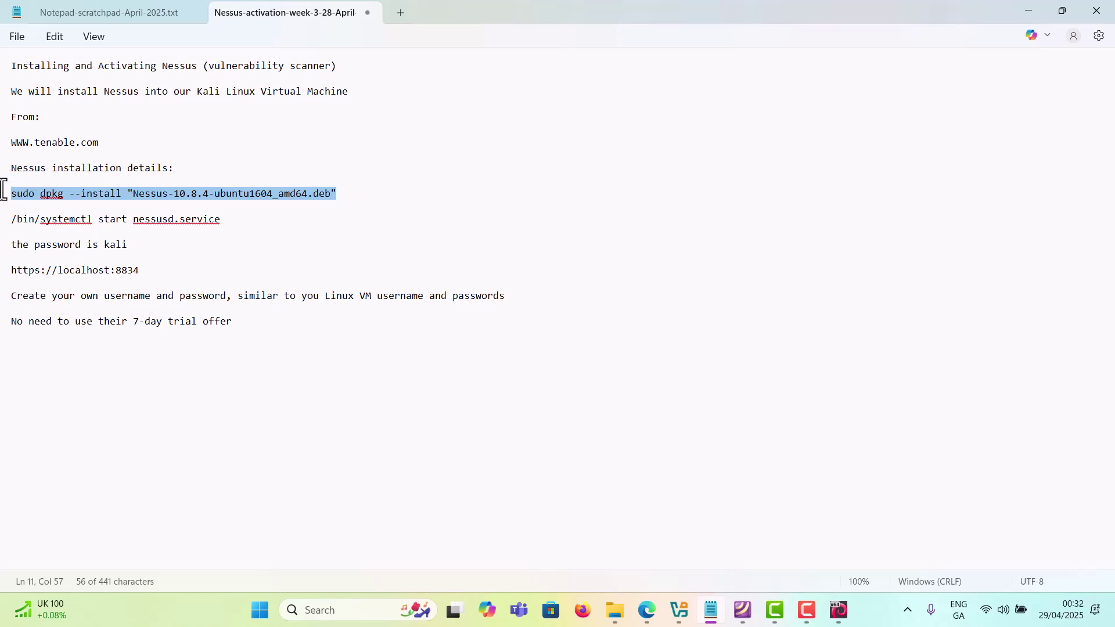
{"action": "right_click", "coordinate": [67, 196]}
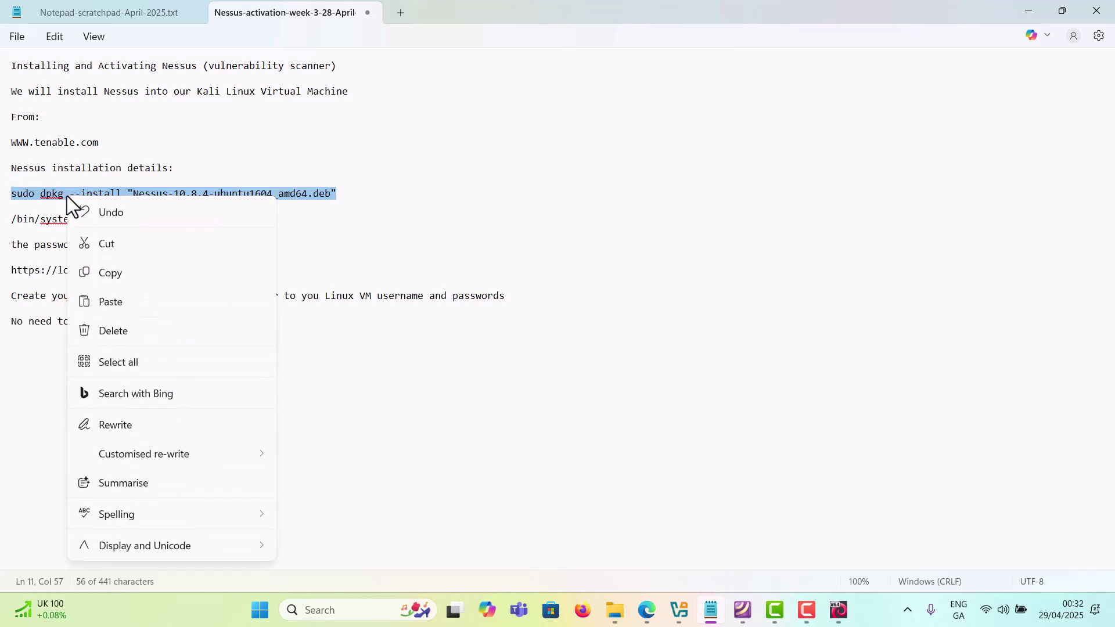
{"action": "left_click", "coordinate": [123, 277]}
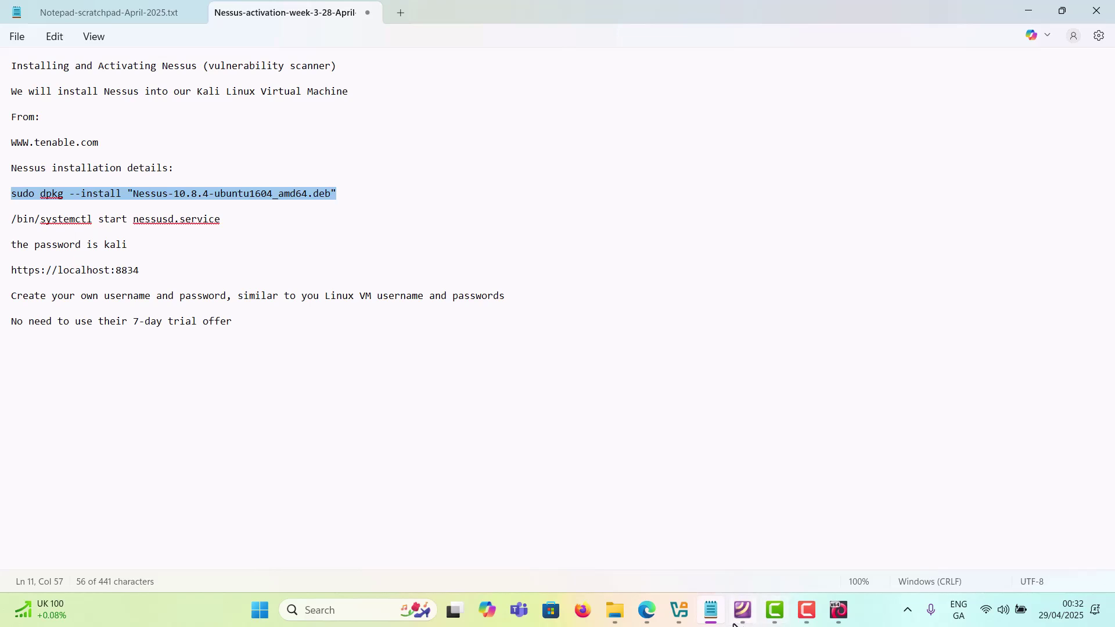
{"action": "mouse_move", "coordinate": [775, 623]}
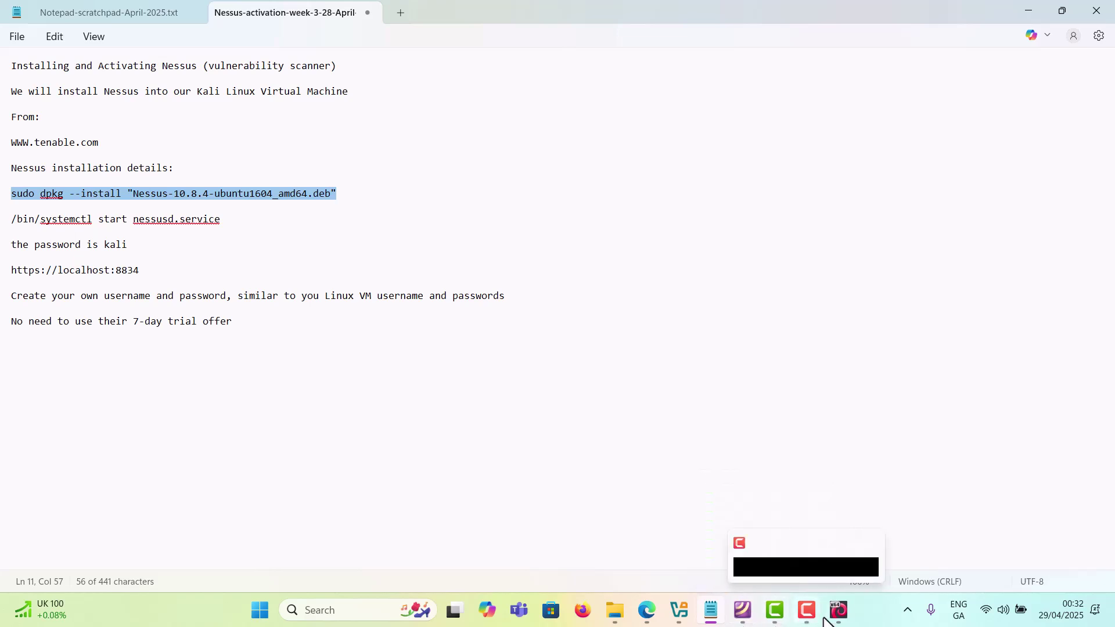
{"action": "mouse_move", "coordinate": [837, 621]}
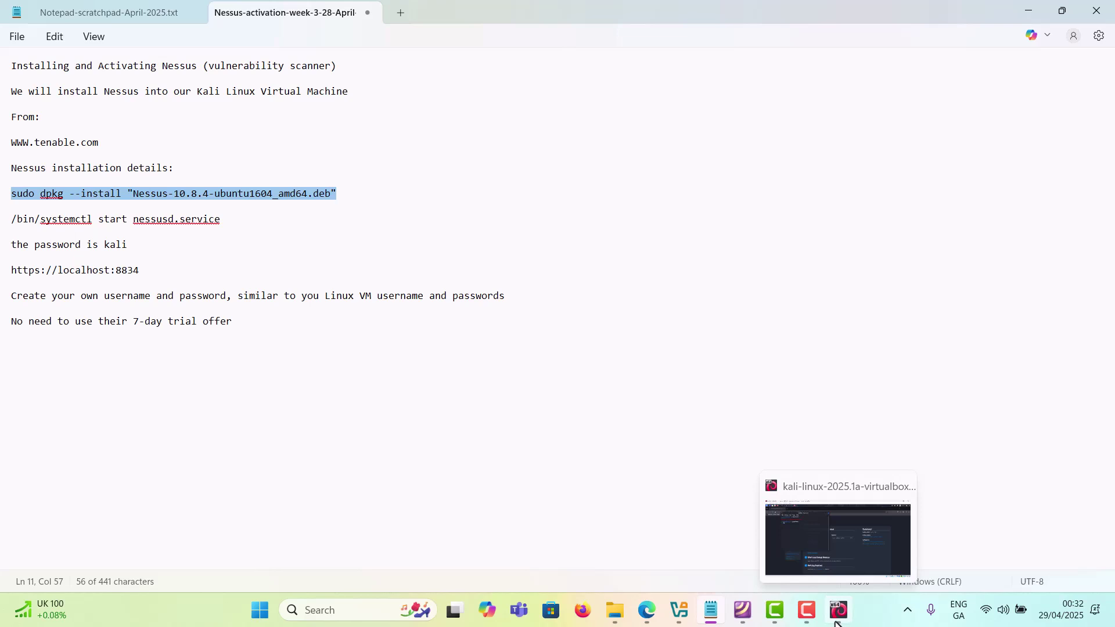
Step: Paste and run the Nessus 10.8.4 dpkg install in the Kali terminal, then list Downloads with ls
{"action": "left_click", "coordinate": [837, 620]}
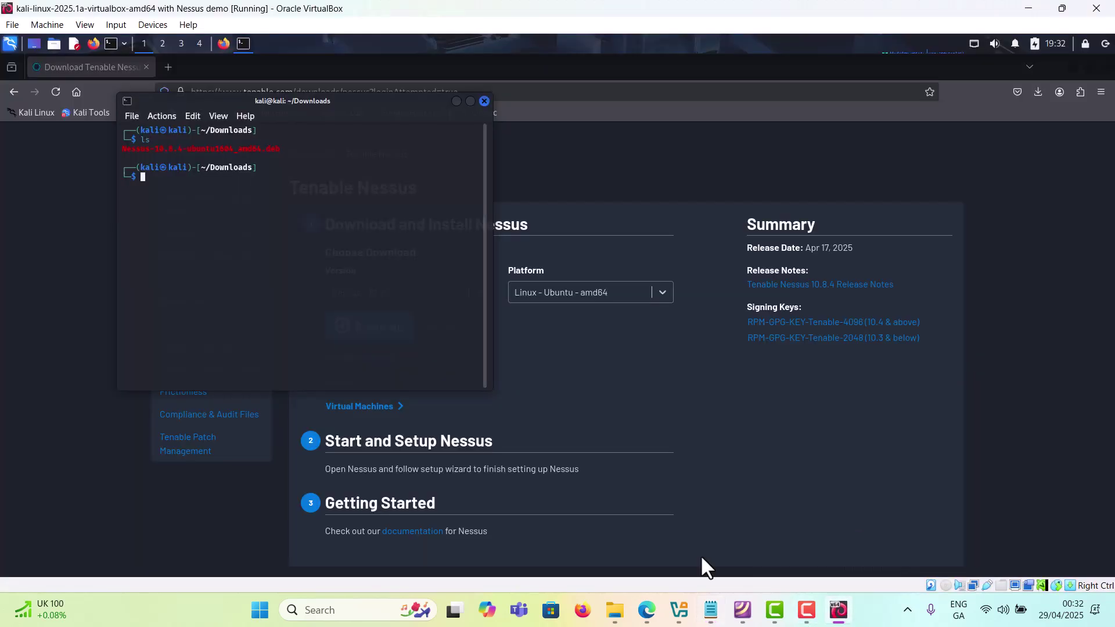
{"action": "right_click", "coordinate": [180, 181]}
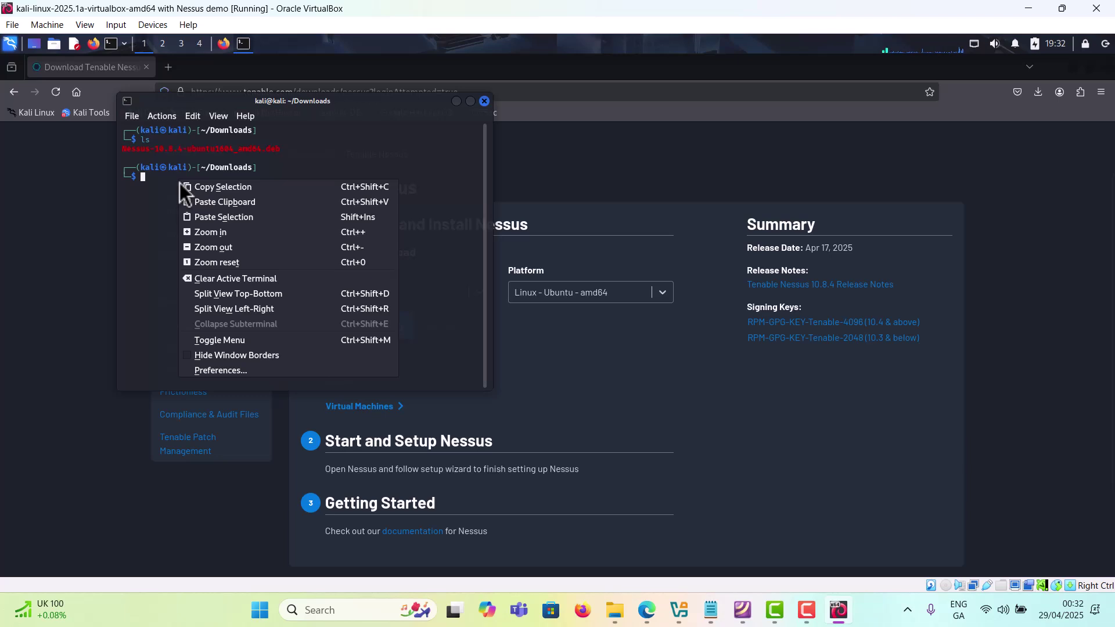
{"action": "left_click", "coordinate": [250, 209]}
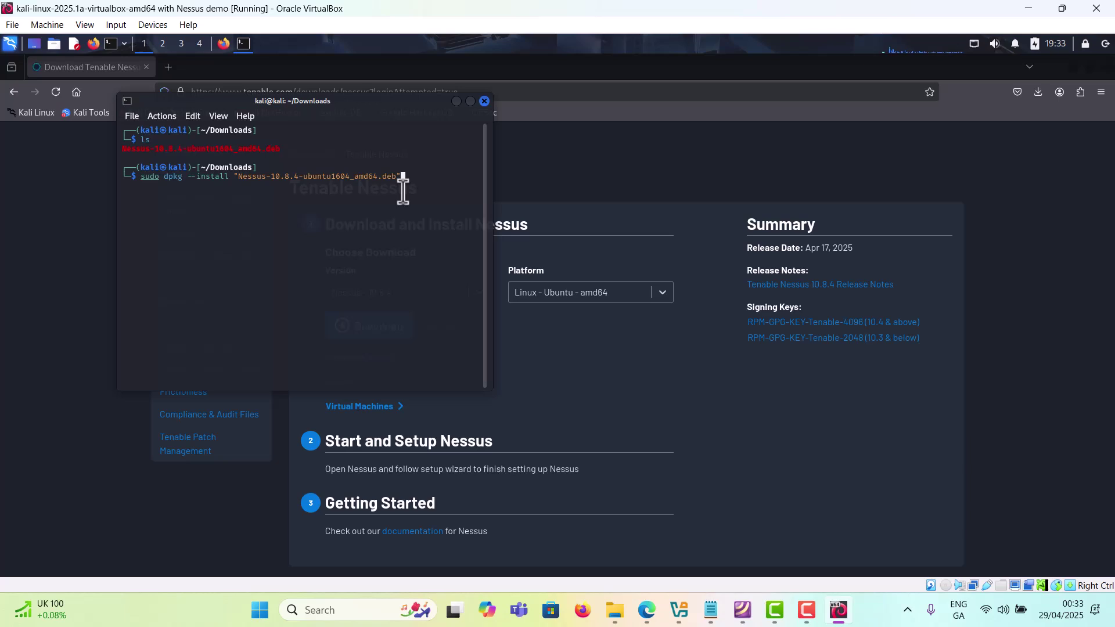
{"action": "key", "text": "Return"}
{"action": "key", "text": "Return"}
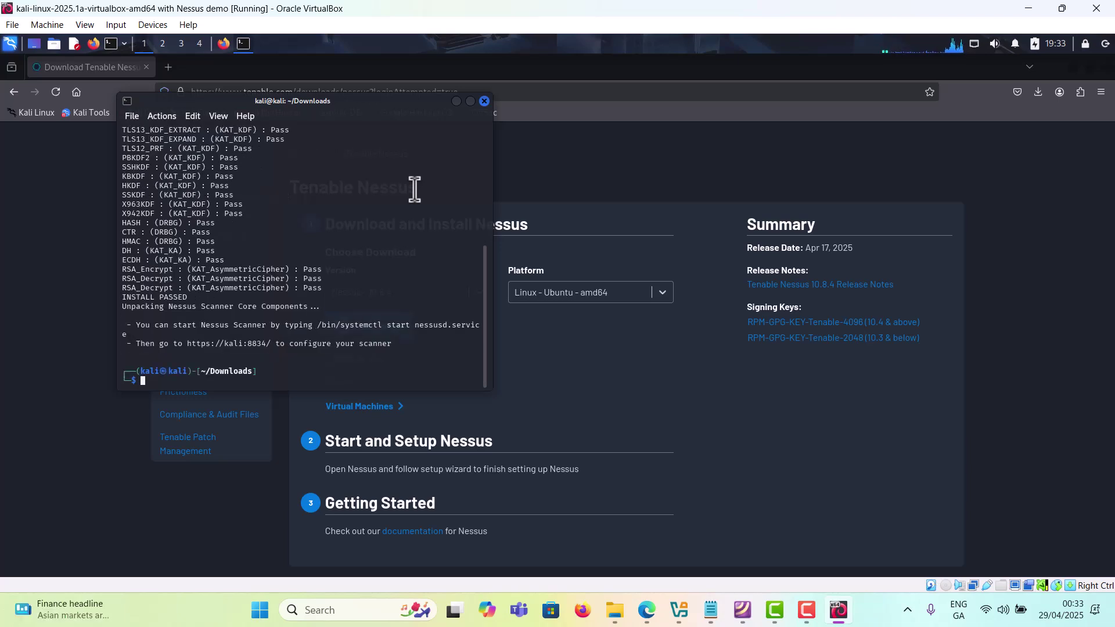
{"action": "type", "text": "ls"}
{"action": "key", "text": "Return"}
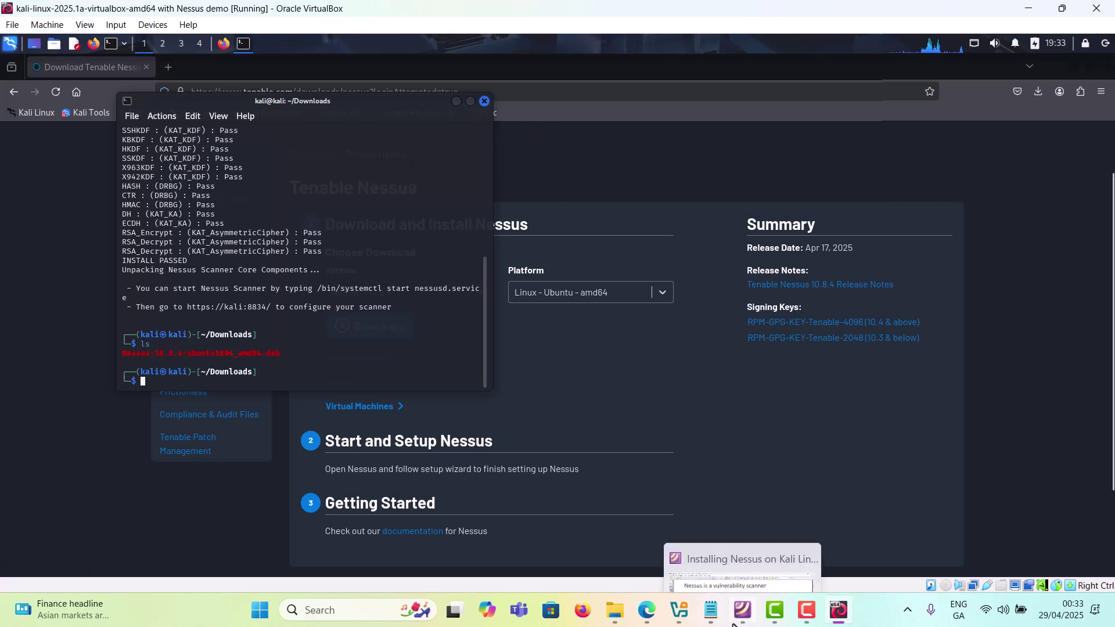
Step: Copy the /bin/systemctl start nessusd.service line from Notepad and bring up the Tenable activation email
{"action": "left_click", "coordinate": [715, 615]}
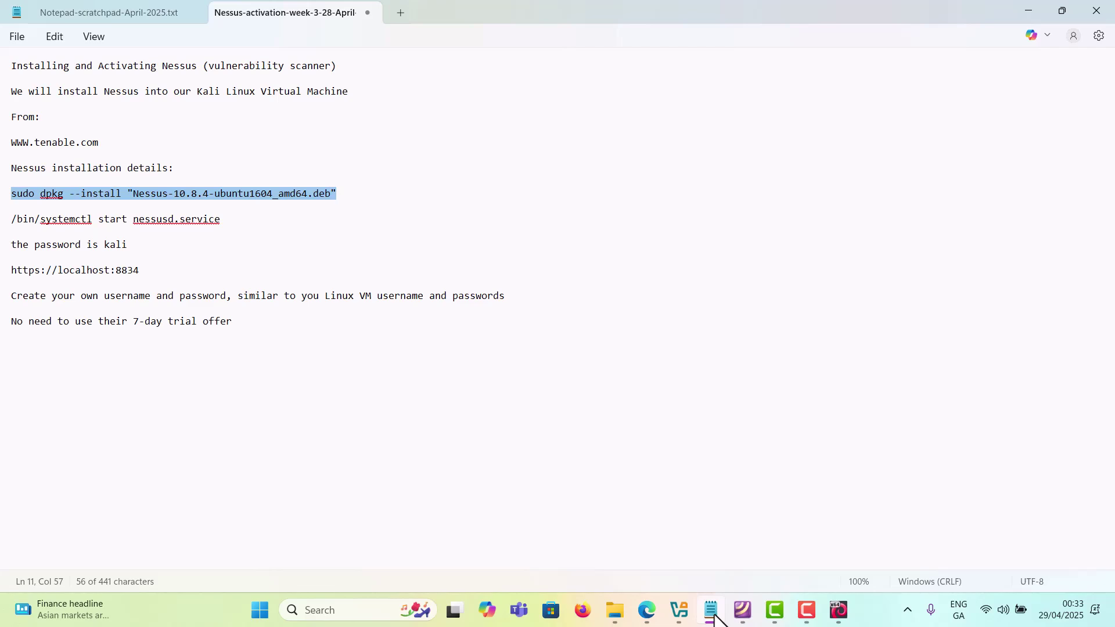
{"action": "left_click", "coordinate": [712, 611]}
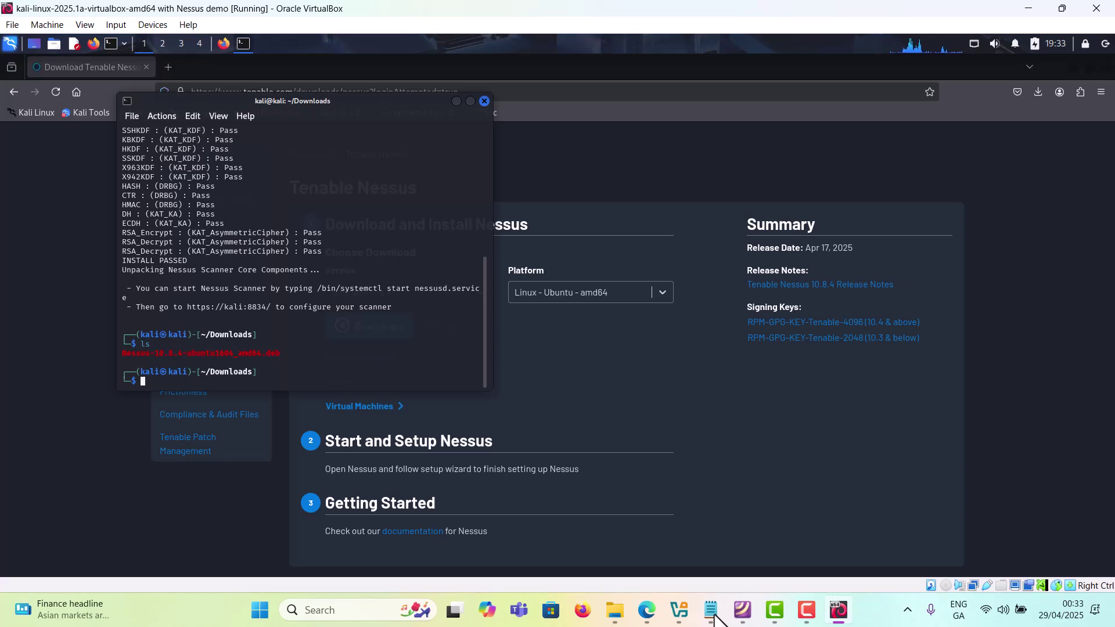
{"action": "left_click", "coordinate": [714, 615]}
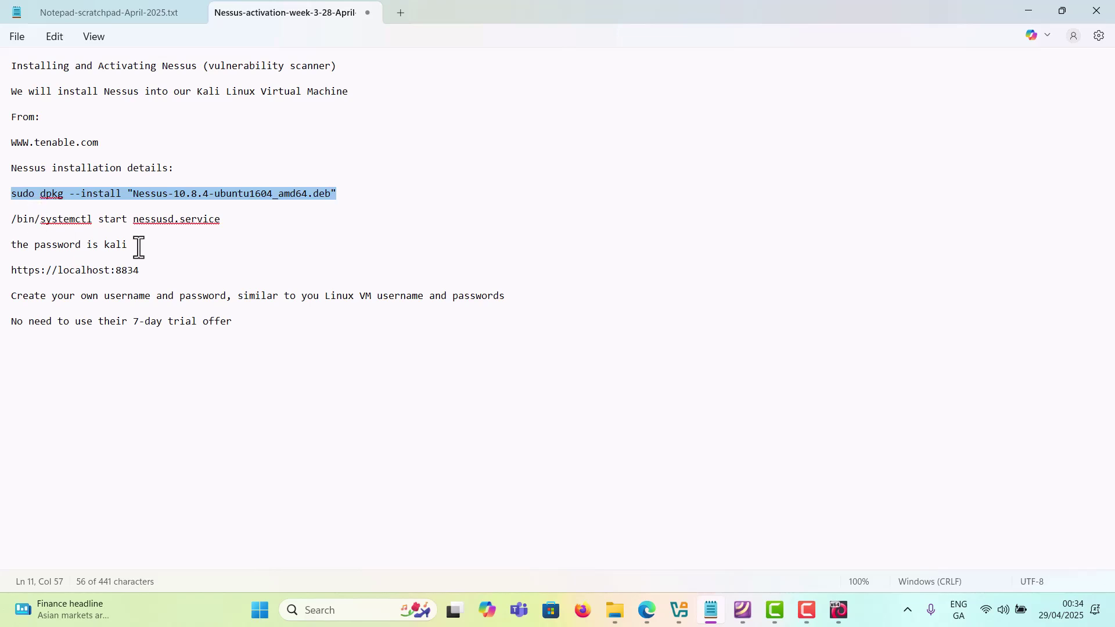
{"action": "left_click", "coordinate": [231, 220]}
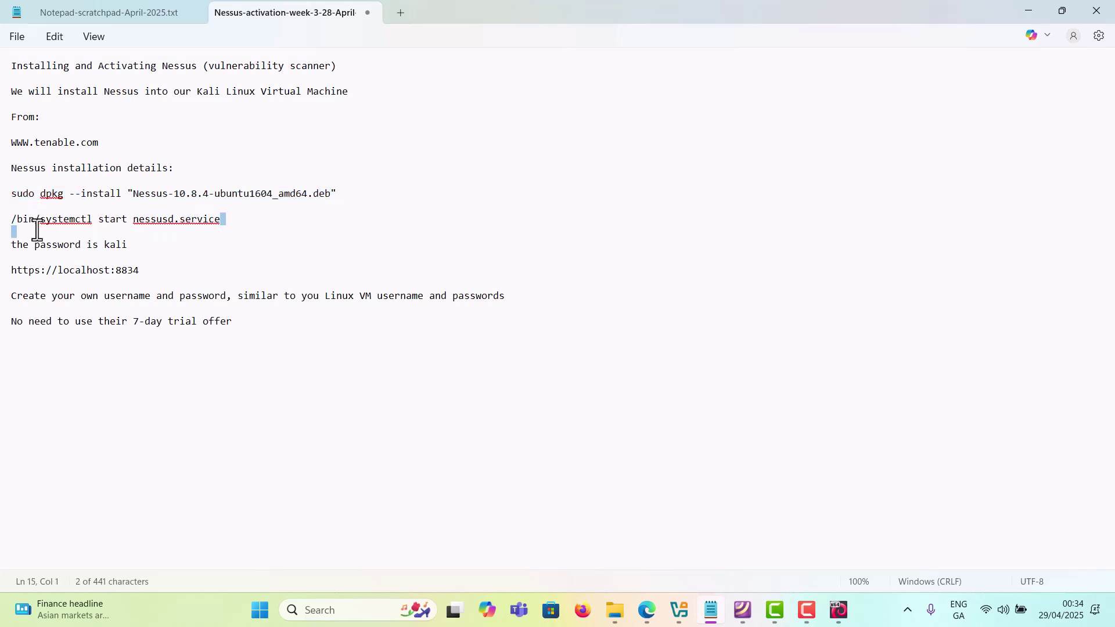
{"action": "triple_click", "coordinate": [15, 225]}
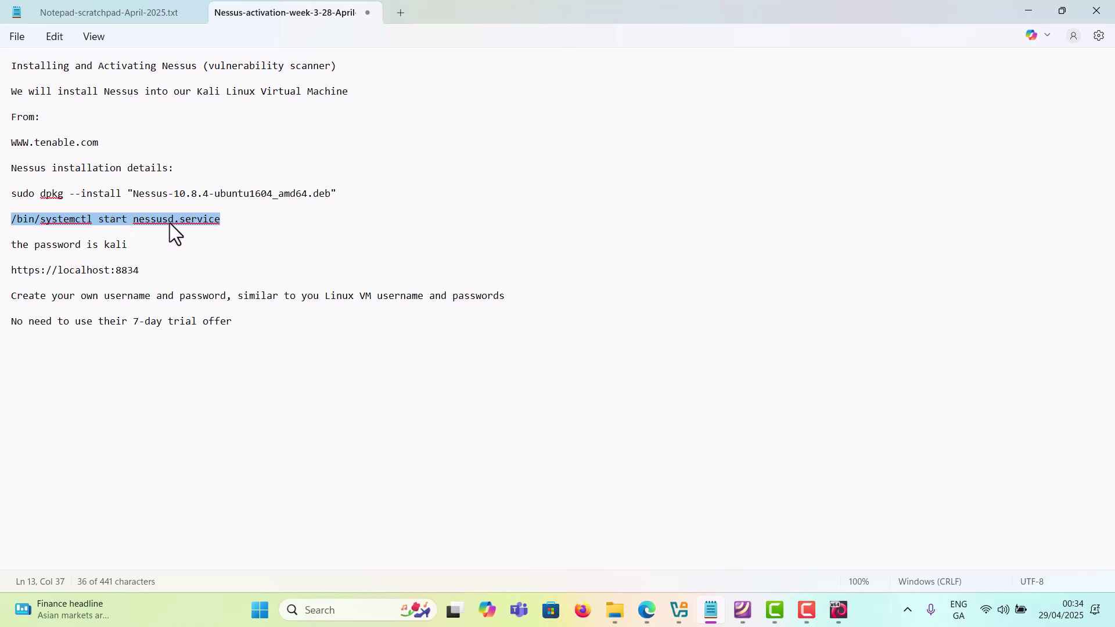
{"action": "right_click", "coordinate": [211, 221]}
{"action": "left_click", "coordinate": [266, 298]}
{"action": "left_click", "coordinate": [648, 611]}
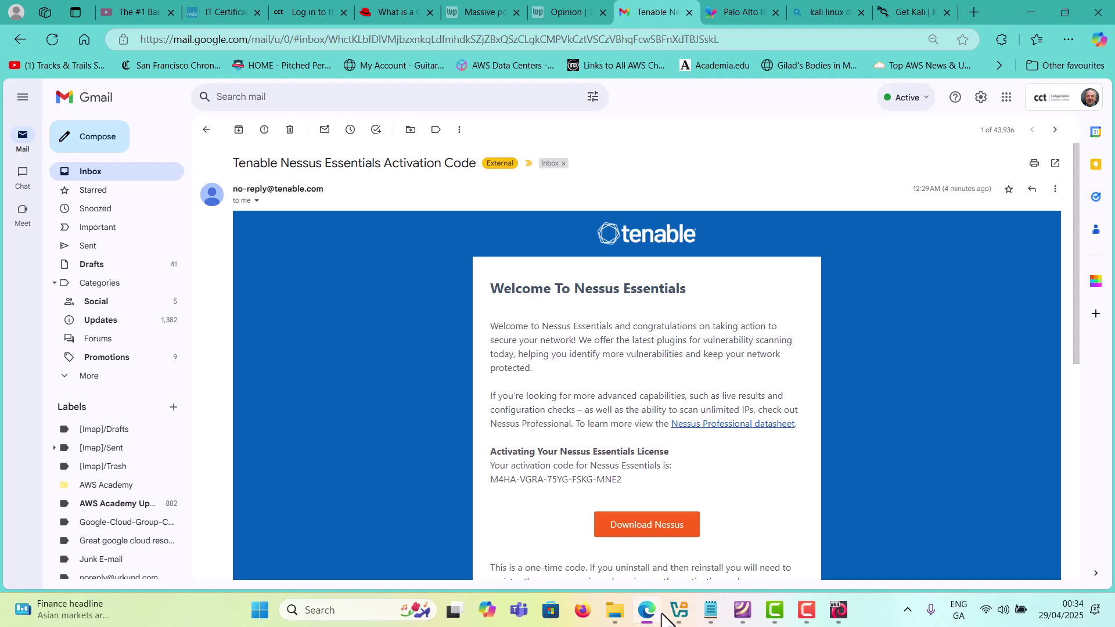
Step: Open a new Kali terminal in the Downloads folder
{"action": "left_click", "coordinate": [839, 616]}
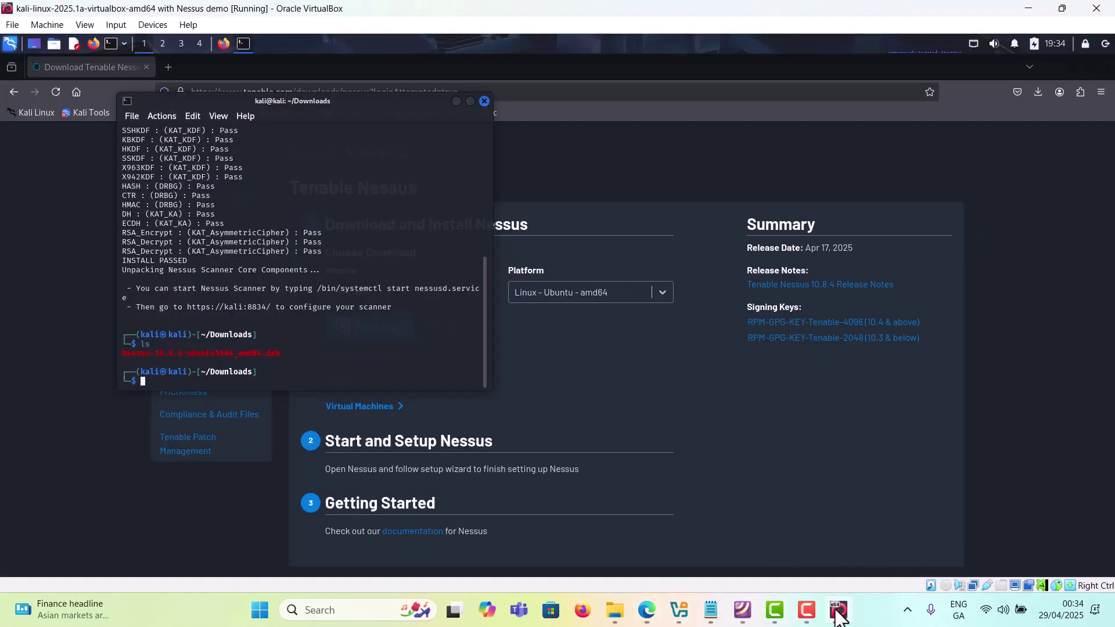
{"action": "scroll", "coordinate": [755, 468], "scroll_direction": "up", "scroll_amount": 2}
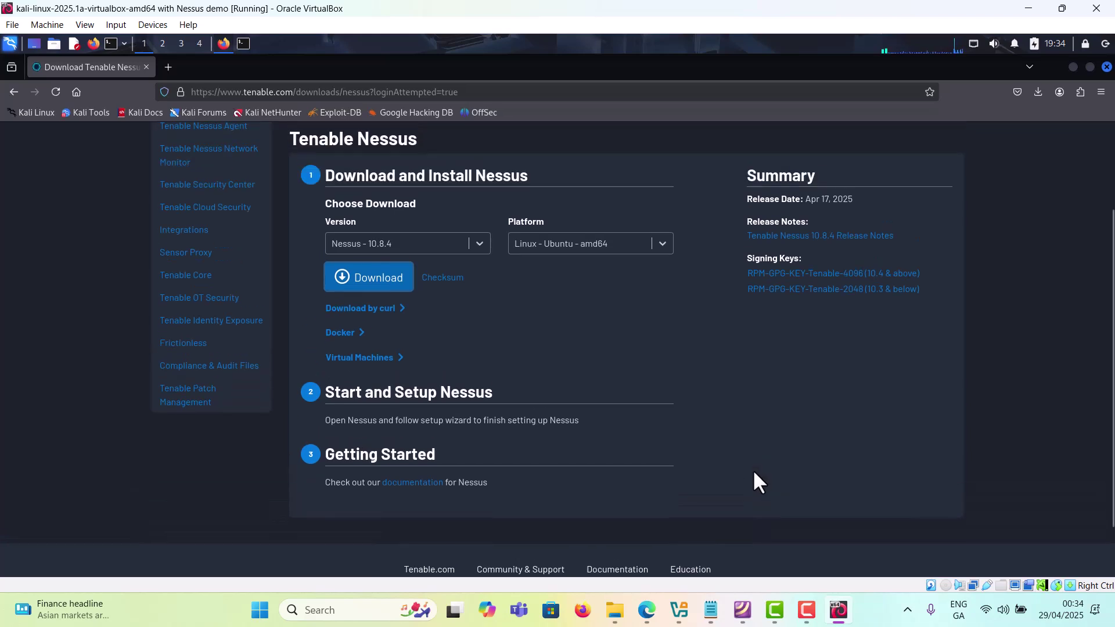
{"action": "scroll", "coordinate": [733, 470], "scroll_direction": "up", "scroll_amount": 3}
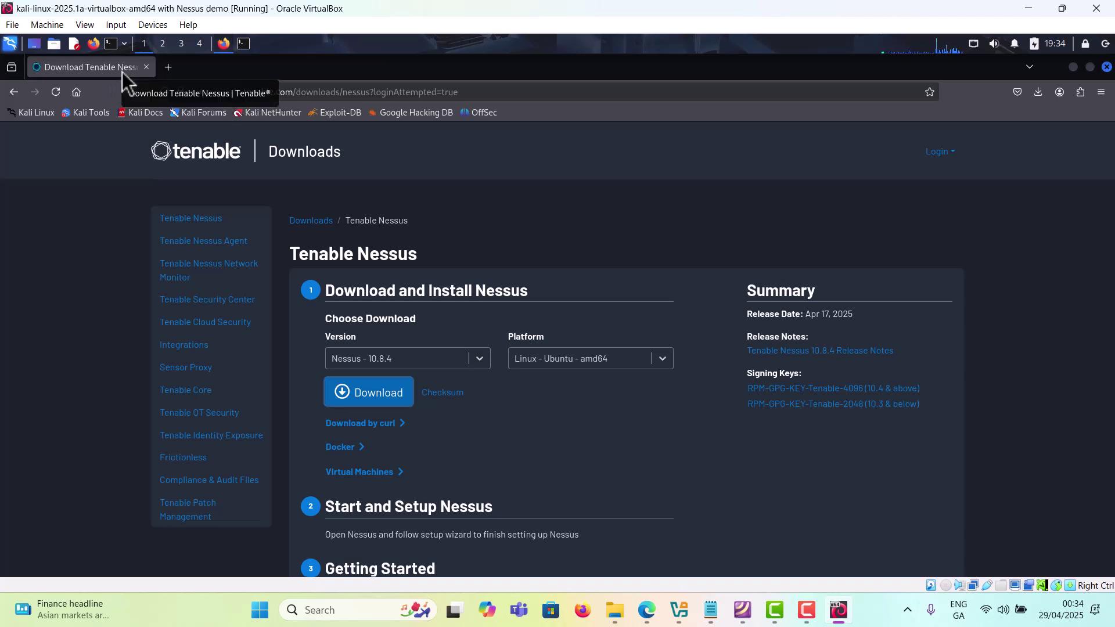
{"action": "left_click", "coordinate": [51, 43]}
{"action": "mouse_move", "coordinate": [106, 142]}
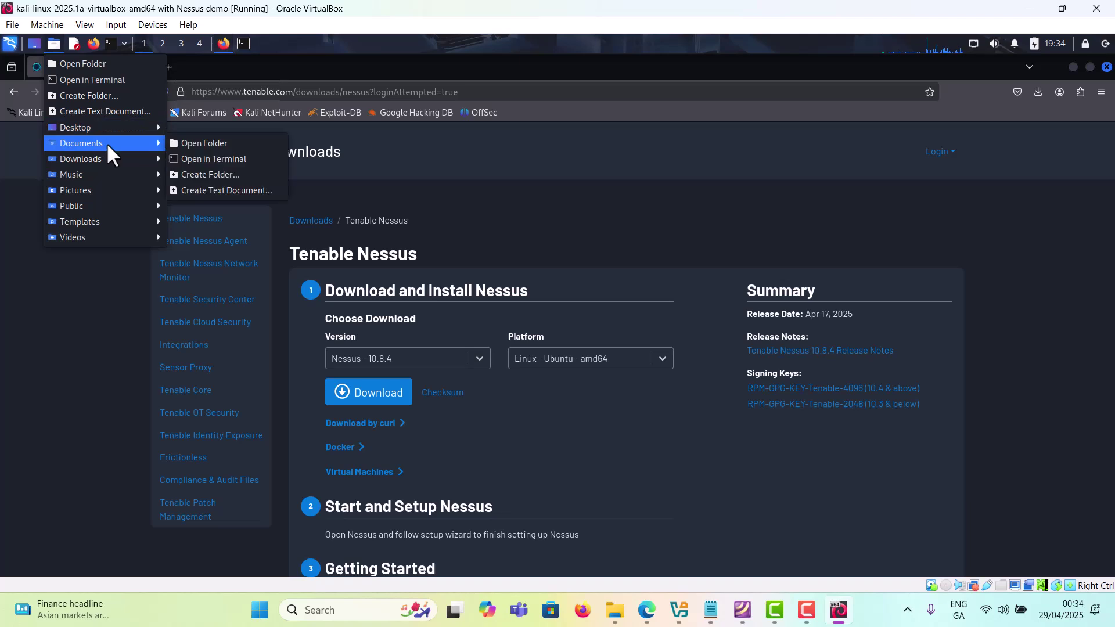
{"action": "left_click", "coordinate": [213, 175]}
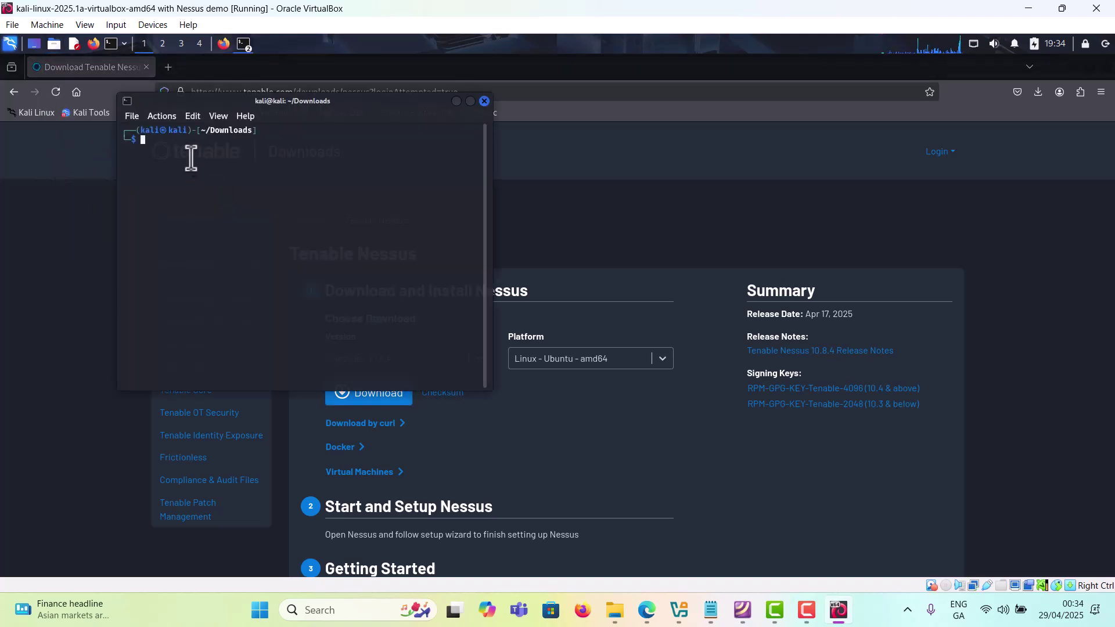
Step: Paste and run /bin/systemctl start nessusd.service, authenticating with the VM password
{"action": "right_click", "coordinate": [191, 158]}
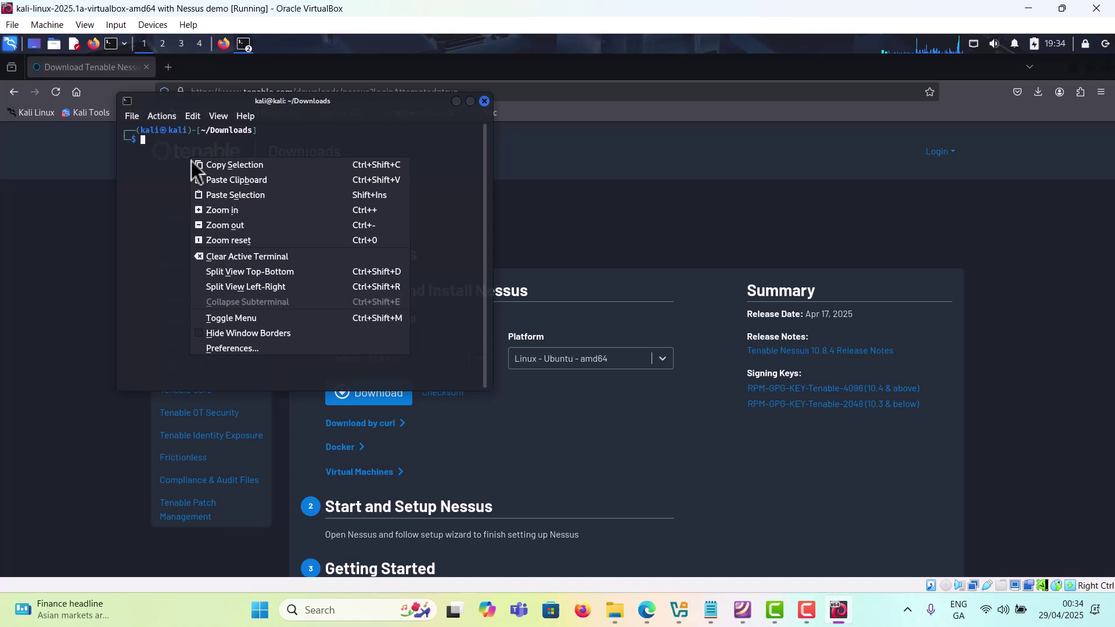
{"action": "left_click", "coordinate": [256, 182]}
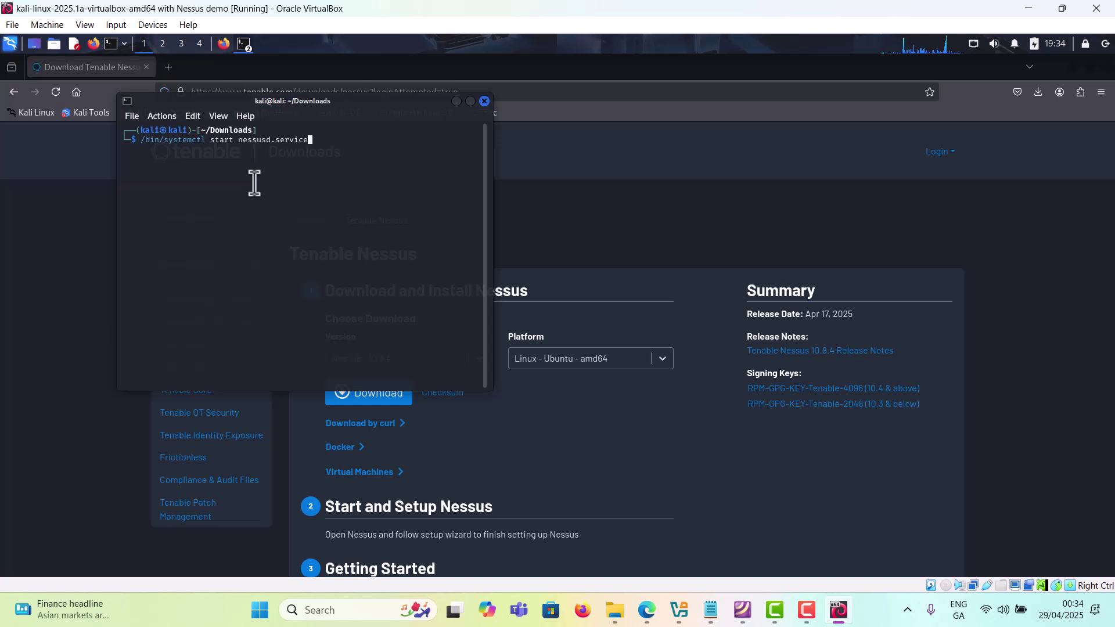
{"action": "key", "text": "Return"}
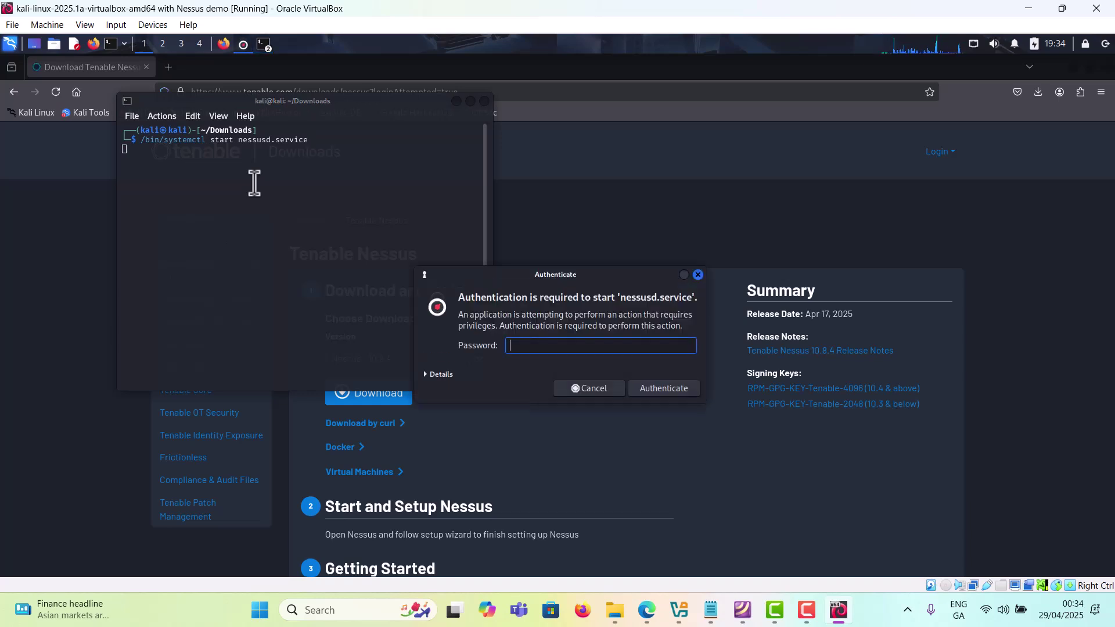
{"action": "type", "text": "kali"}
{"action": "left_click", "coordinate": [682, 394]}
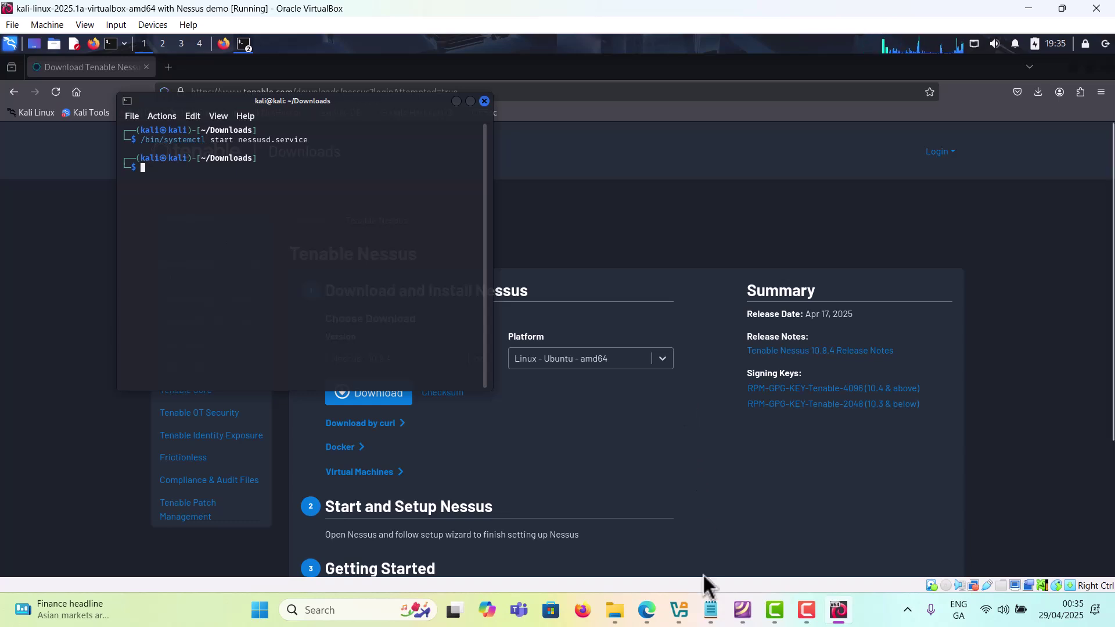
{"action": "left_click", "coordinate": [713, 611]}
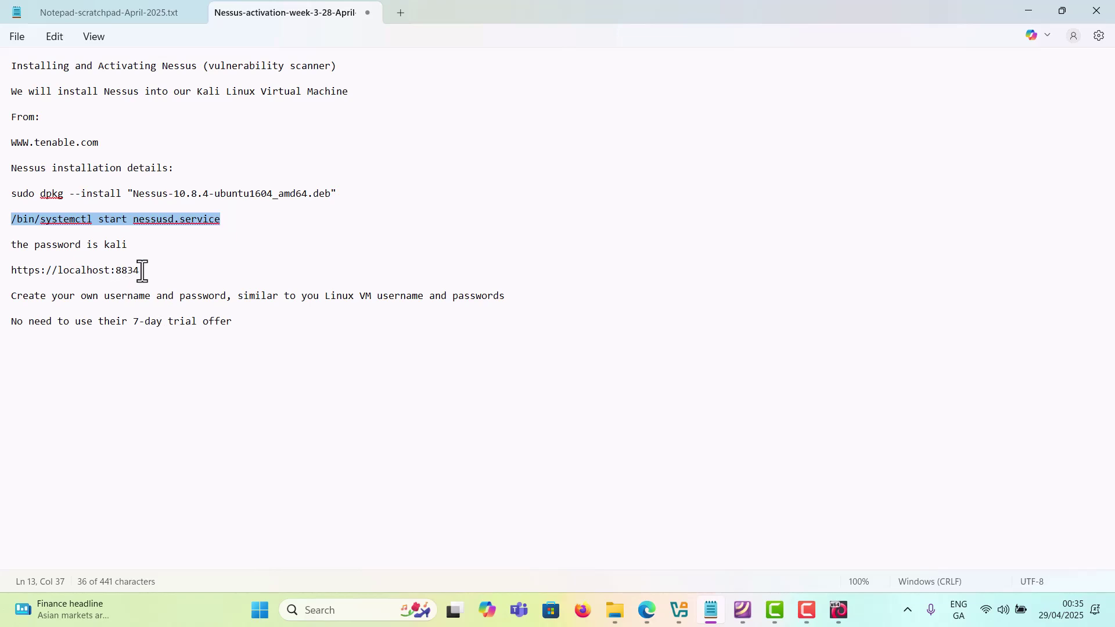
{"action": "left_click_drag", "start_coordinate": [140, 271], "coordinate": [22, 272]}
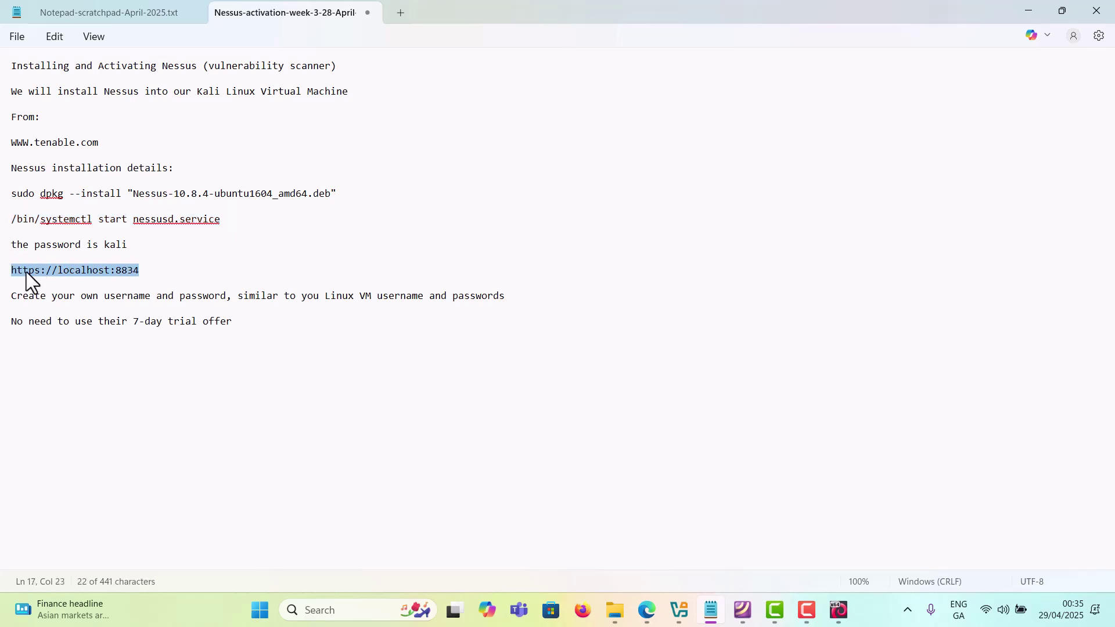
{"action": "right_click", "coordinate": [26, 272]}
{"action": "left_click", "coordinate": [82, 83]}
{"action": "left_click", "coordinate": [46, 283]}
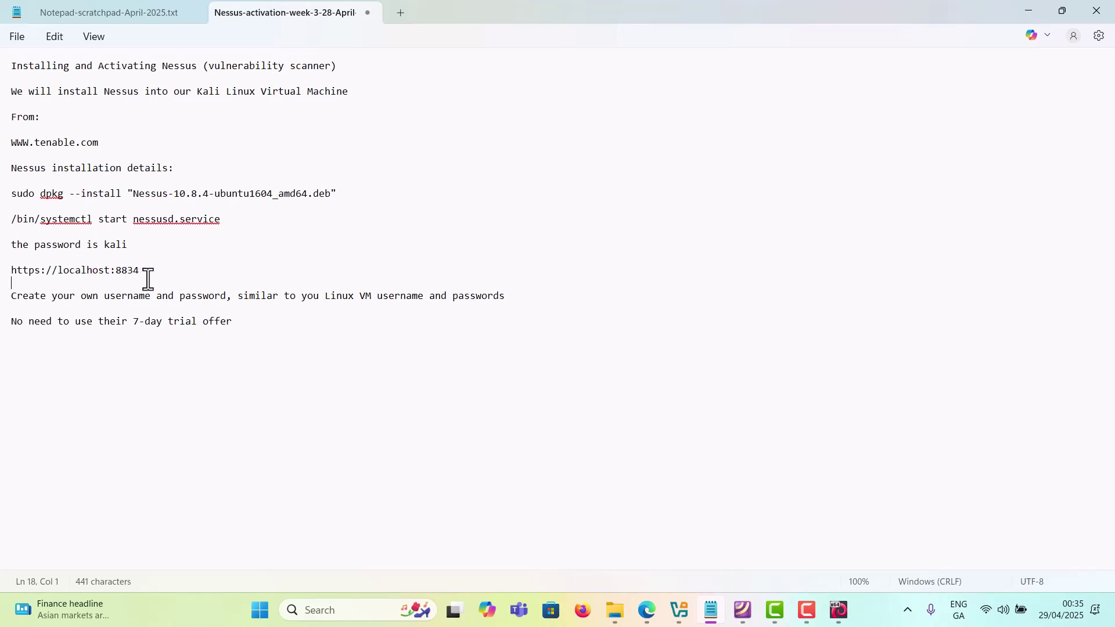
{"action": "left_click", "coordinate": [646, 610]}
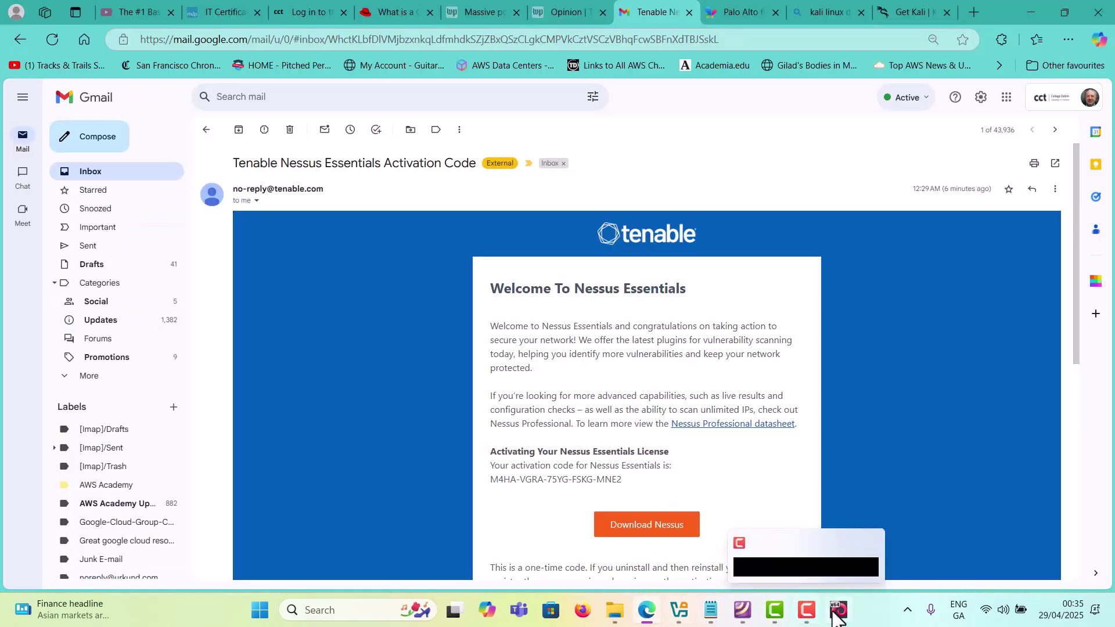
{"action": "left_click", "coordinate": [839, 611]}
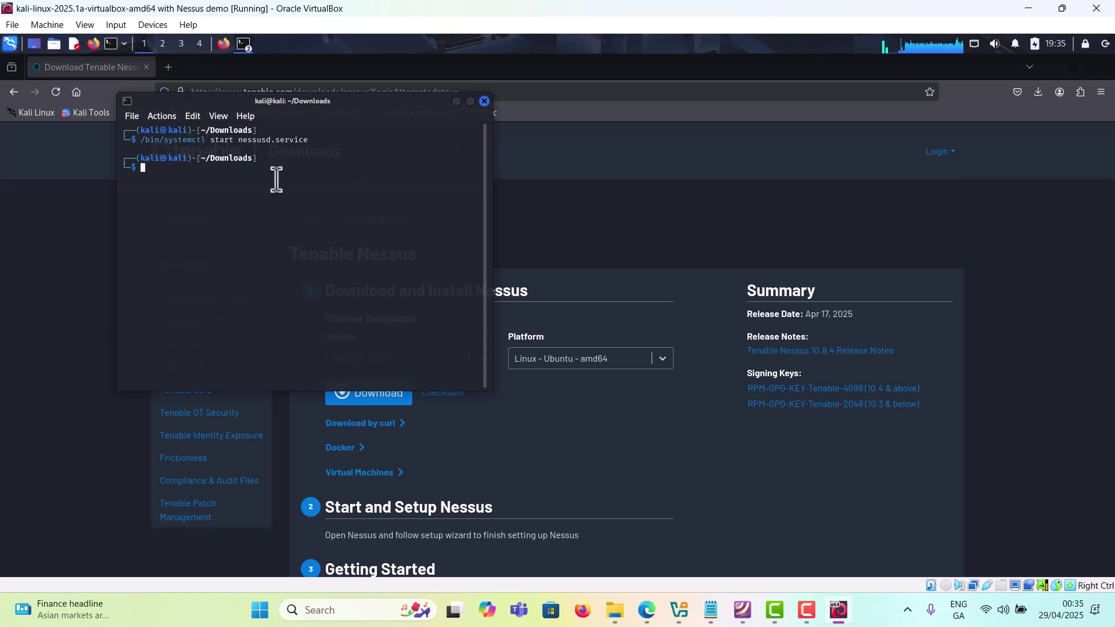
{"action": "left_click", "coordinate": [484, 101]}
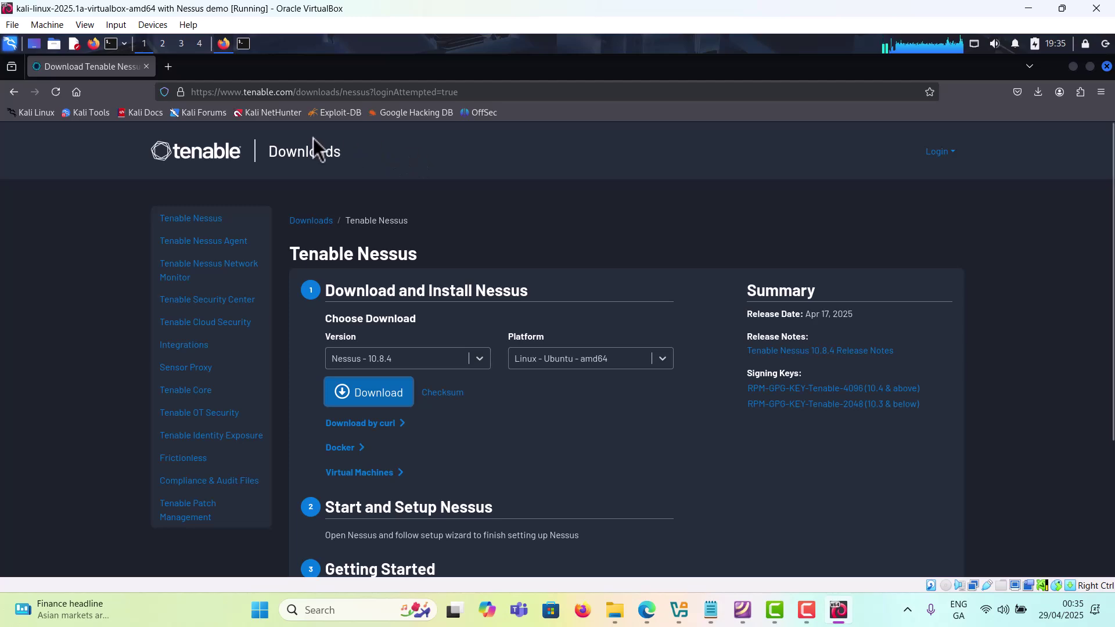
{"action": "left_click", "coordinate": [224, 41]}
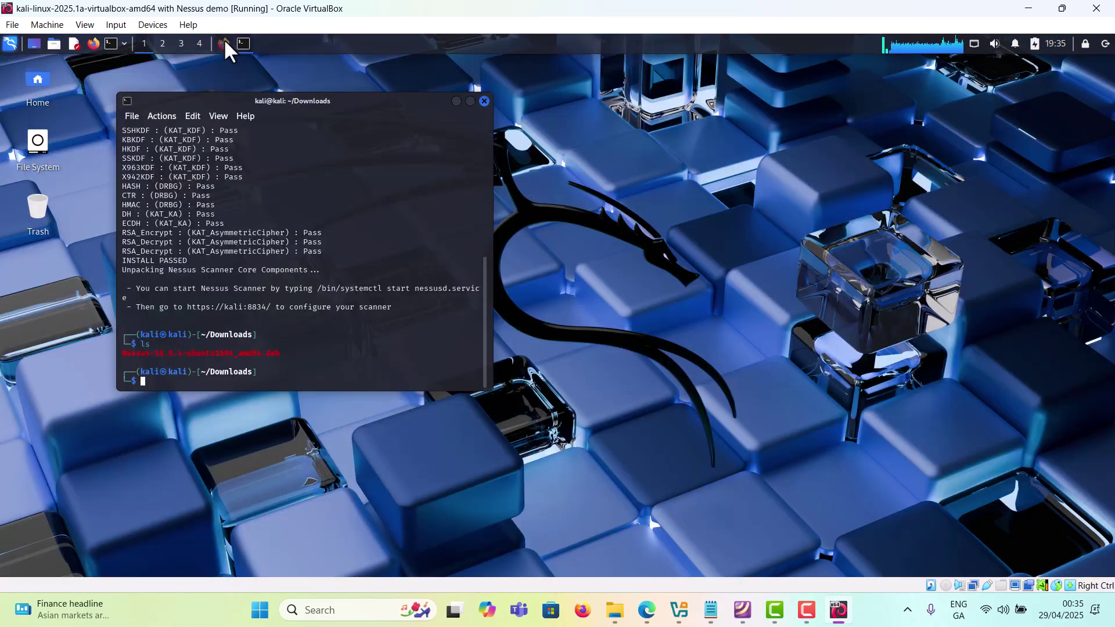
{"action": "left_click", "coordinate": [484, 101]}
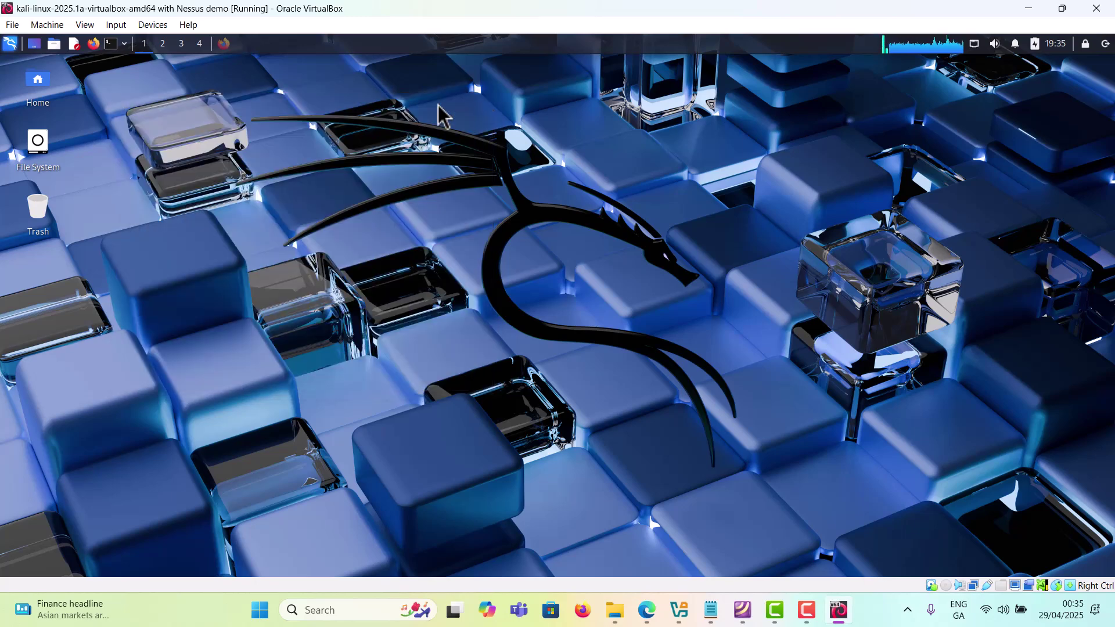
{"action": "left_click", "coordinate": [94, 45]}
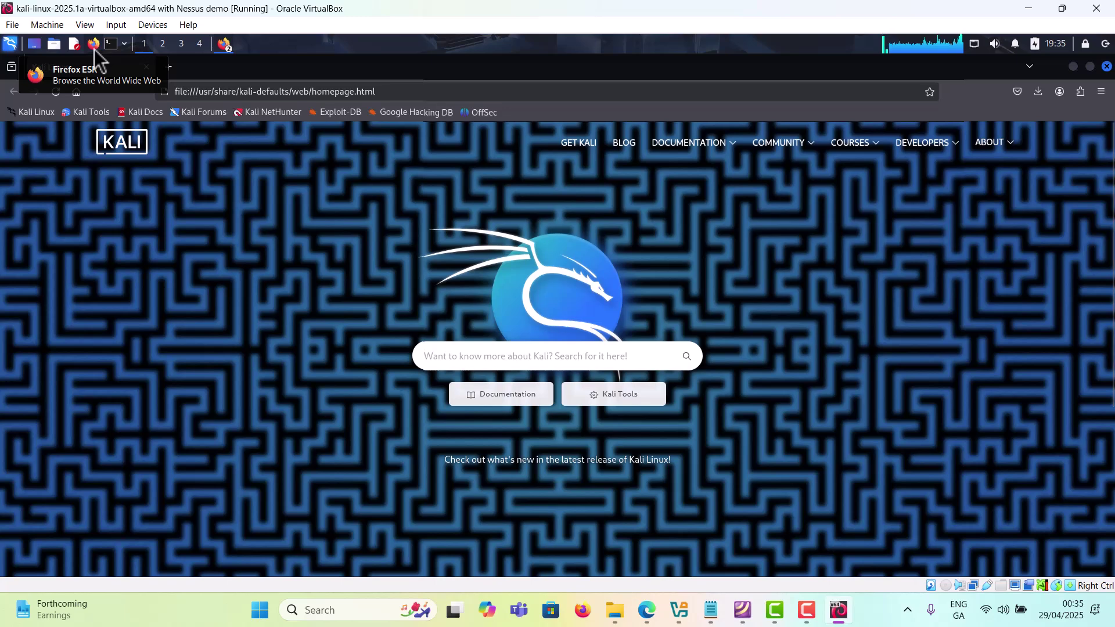
{"action": "left_click", "coordinate": [237, 93]}
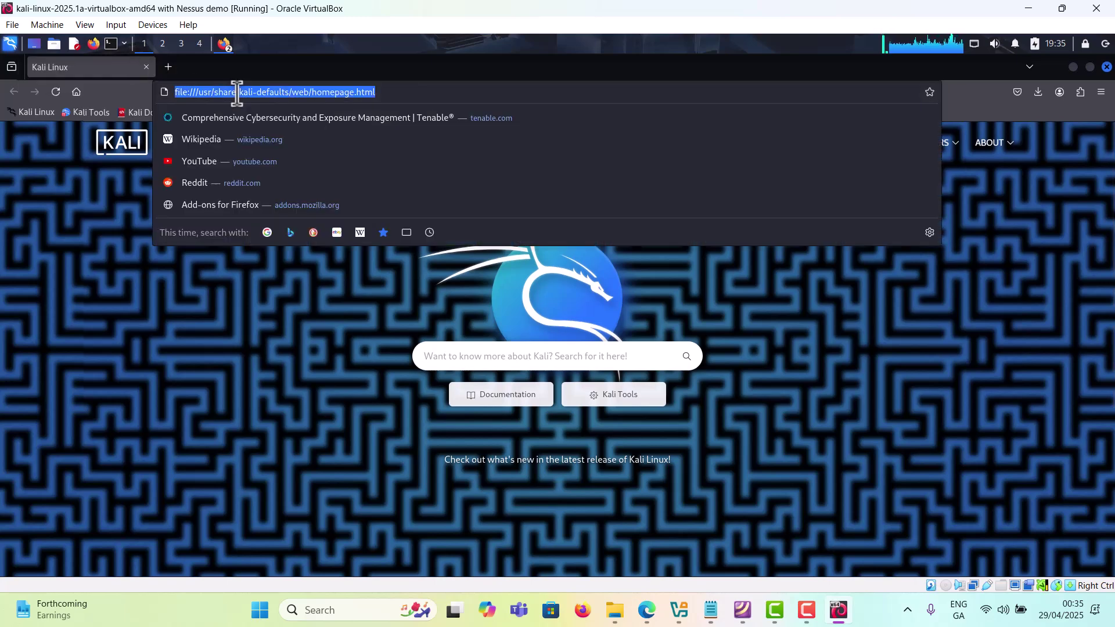
{"action": "key", "text": "ctrl+v"}
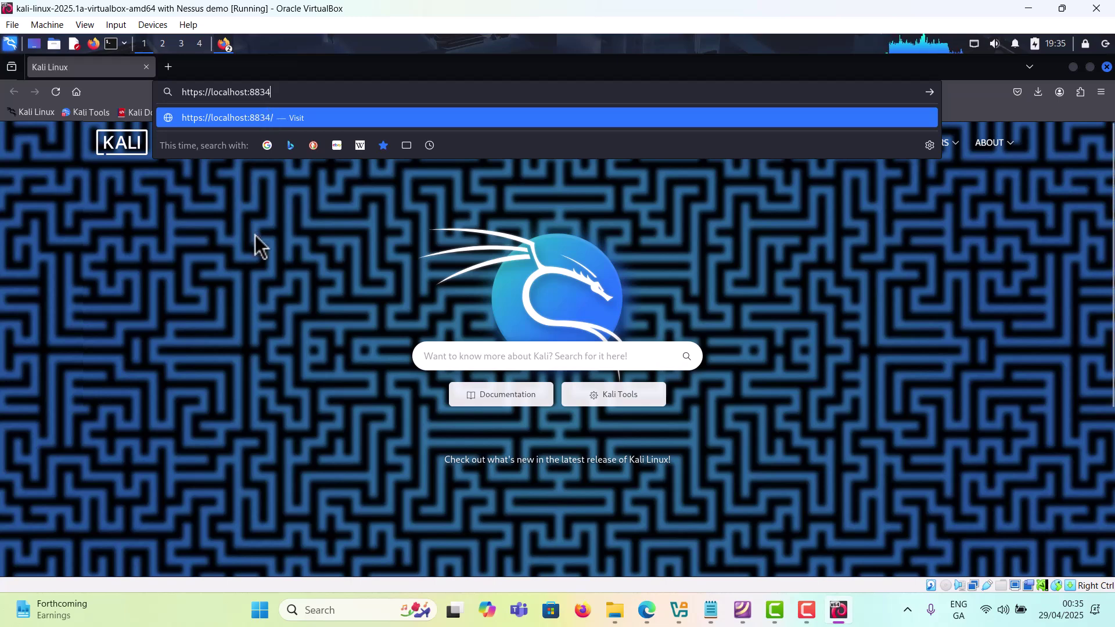
{"action": "key", "text": "Return"}
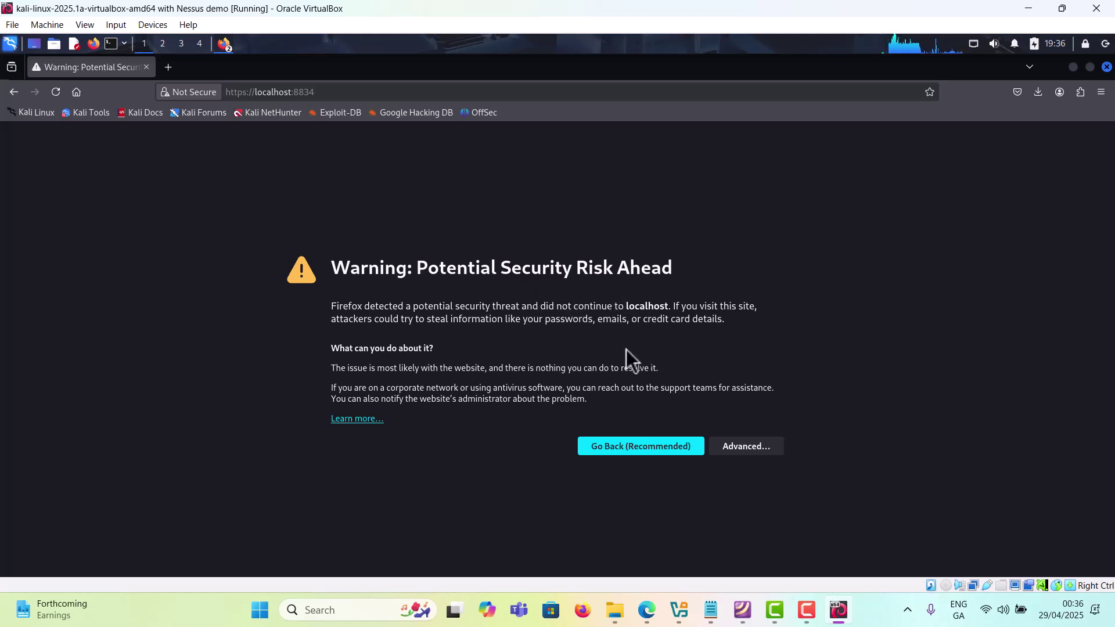
Step: Accept Firefox's certificate risk for localhost:8834 to reach the Welcome to Nessus page
{"action": "left_click", "coordinate": [757, 454]}
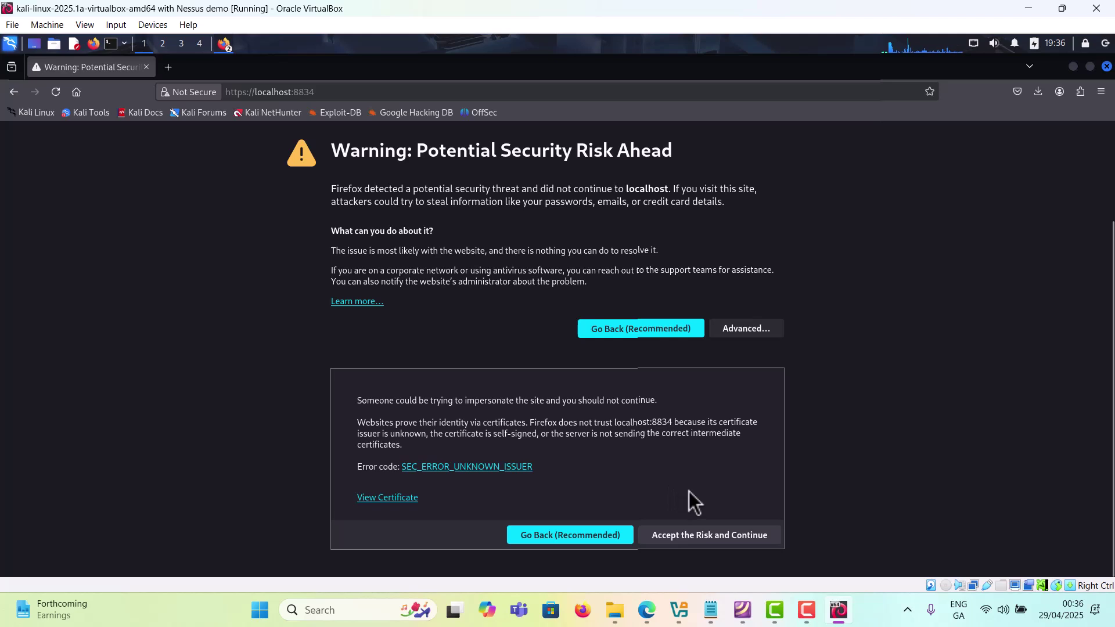
{"action": "left_click", "coordinate": [736, 542]}
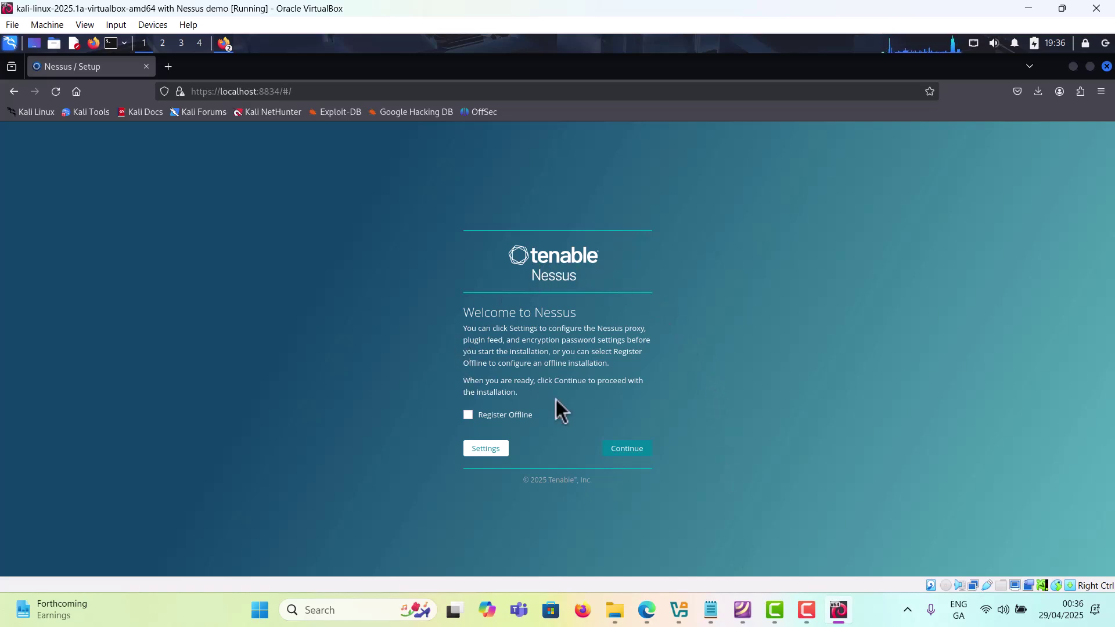
Step: Choose Register for Nessus Essentials, skip the code request form, and clear the mistaken Activation Code paste
{"action": "left_click", "coordinate": [628, 459]}
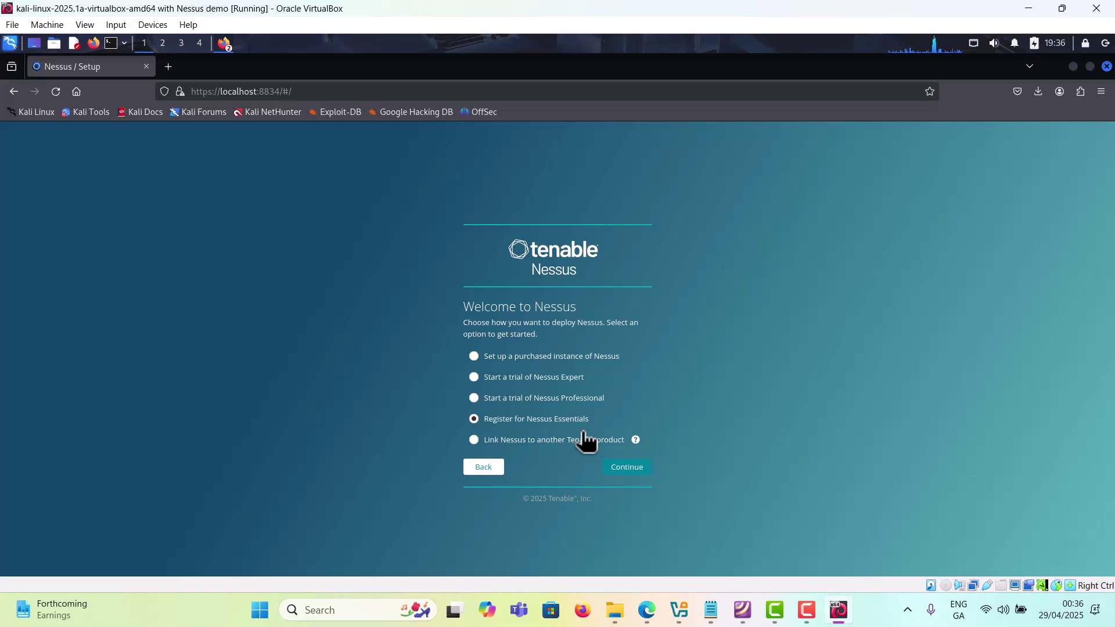
{"action": "left_click", "coordinate": [635, 469]}
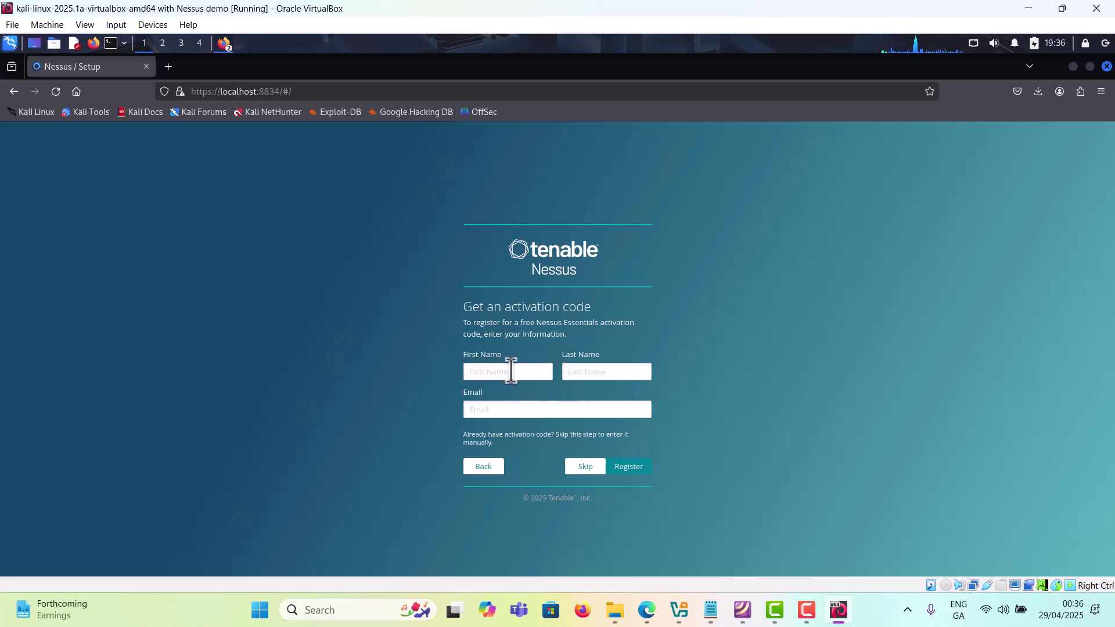
{"action": "left_click", "coordinate": [592, 466]}
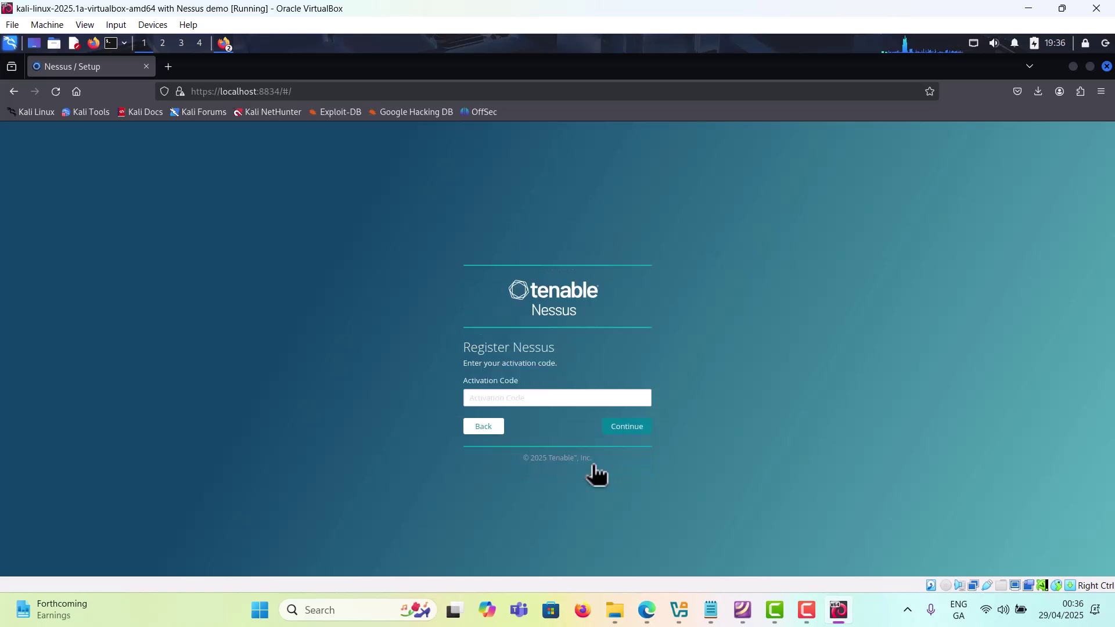
{"action": "left_click", "coordinate": [569, 398]}
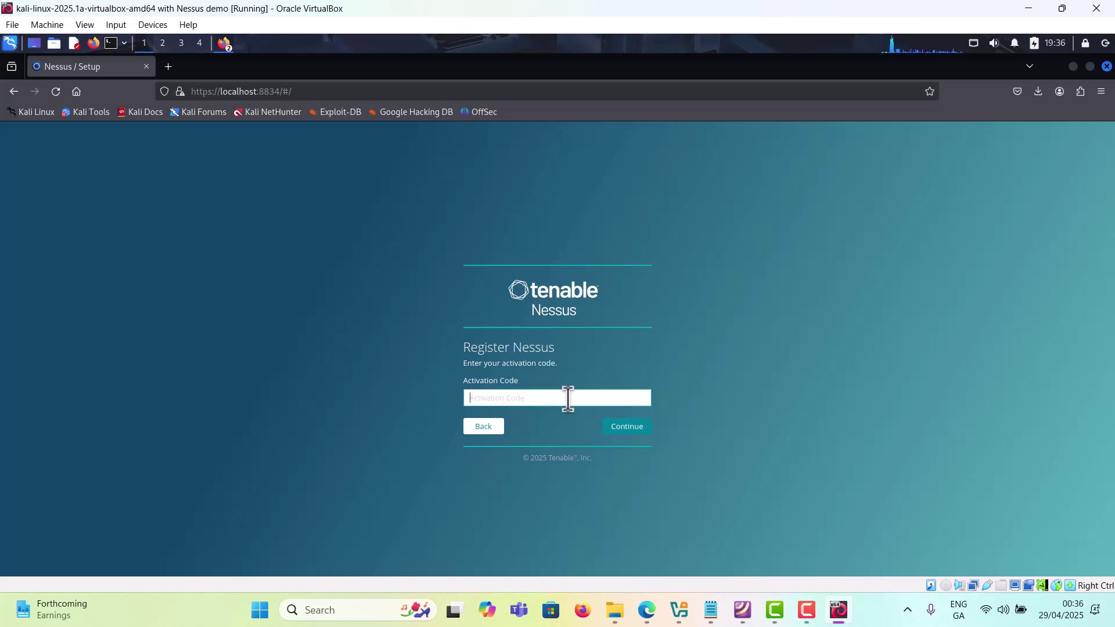
{"action": "key", "text": "ctrl+v"}
{"action": "key", "text": "BackSpace"}
{"action": "key", "text": "BackSpace"}
{"action": "key", "text": "BackSpace"}
{"action": "key", "text": "BackSpace"}
{"action": "key", "text": "BackSpace"}
{"action": "key", "text": "BackSpace"}
{"action": "key", "text": "BackSpace"}
{"action": "key", "text": "BackSpace"}
{"action": "key", "text": "BackSpace"}
{"action": "key", "text": "BackSpace"}
{"action": "key", "text": "BackSpace"}
{"action": "key", "text": "BackSpace"}
{"action": "key", "text": "BackSpace"}
{"action": "key", "text": "BackSpace"}
{"action": "key", "text": "BackSpace"}
{"action": "key", "text": "BackSpace"}
{"action": "key", "text": "BackSpace"}
{"action": "key", "text": "BackSpace"}
{"action": "key", "text": "BackSpace"}
{"action": "key", "text": "BackSpace"}
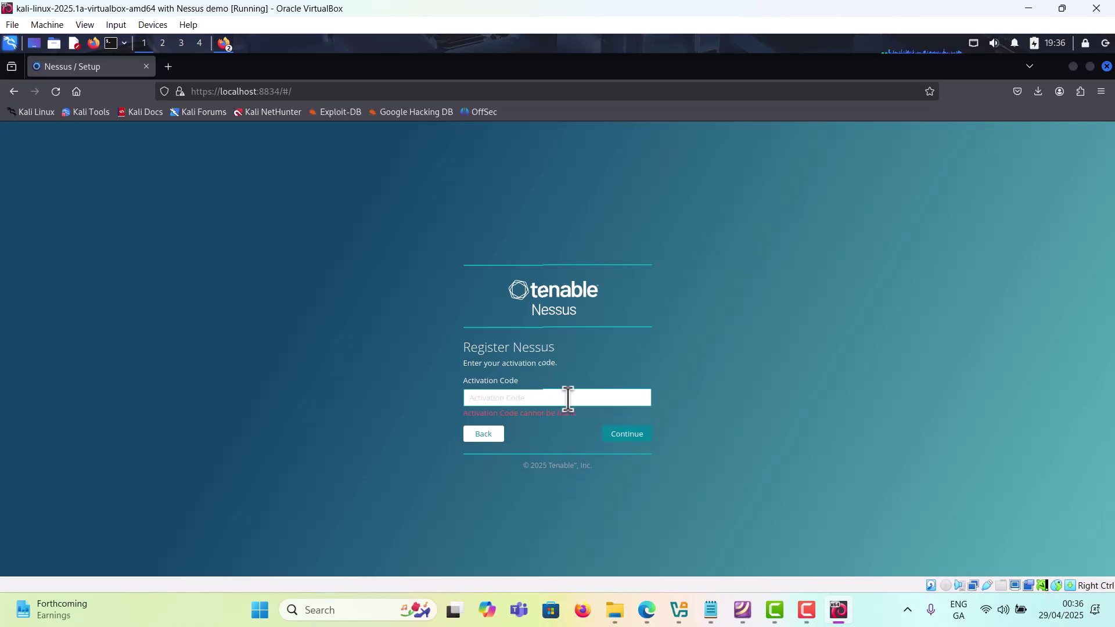
Step: Copy the activation code from Tenable's Nessus Essentials email in Gmail
{"action": "left_click", "coordinate": [647, 618]}
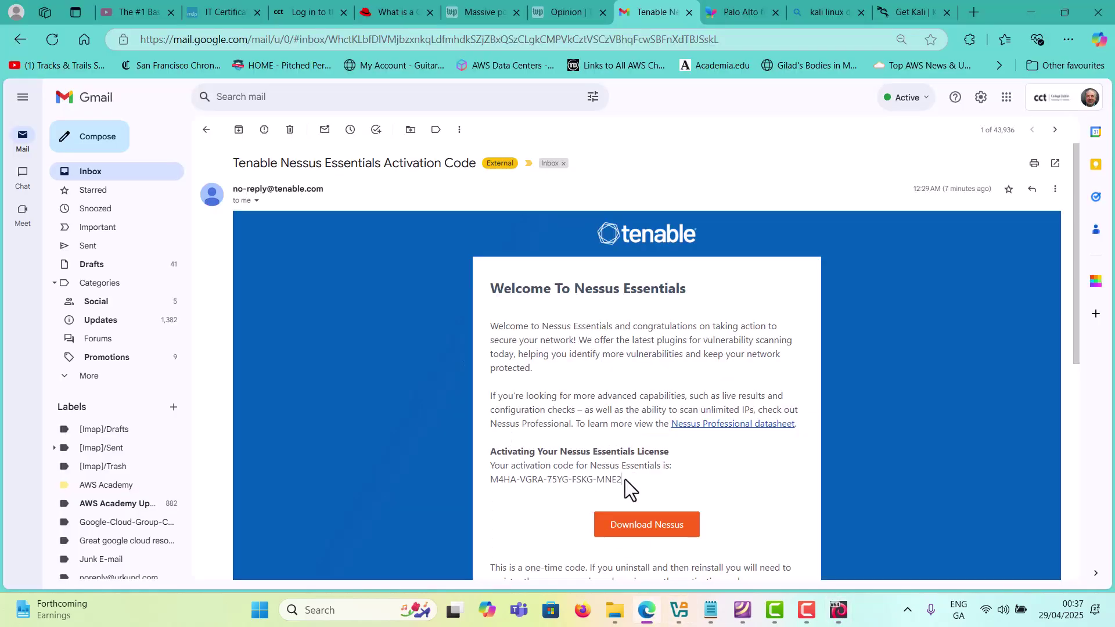
{"action": "left_click_drag", "start_coordinate": [625, 480], "coordinate": [486, 484]}
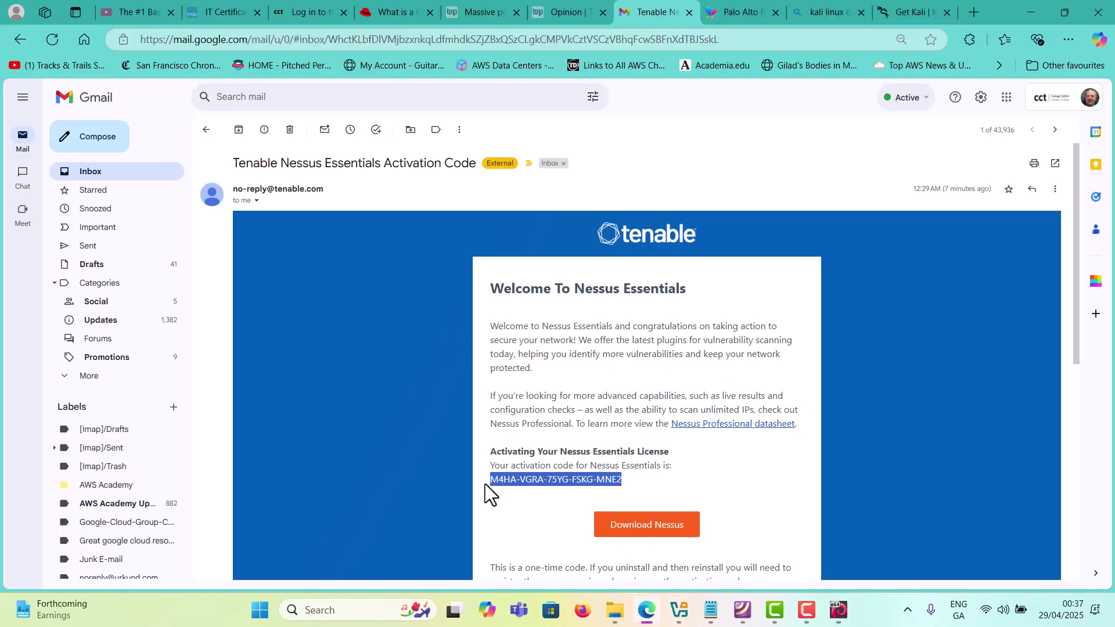
{"action": "right_click", "coordinate": [504, 476]}
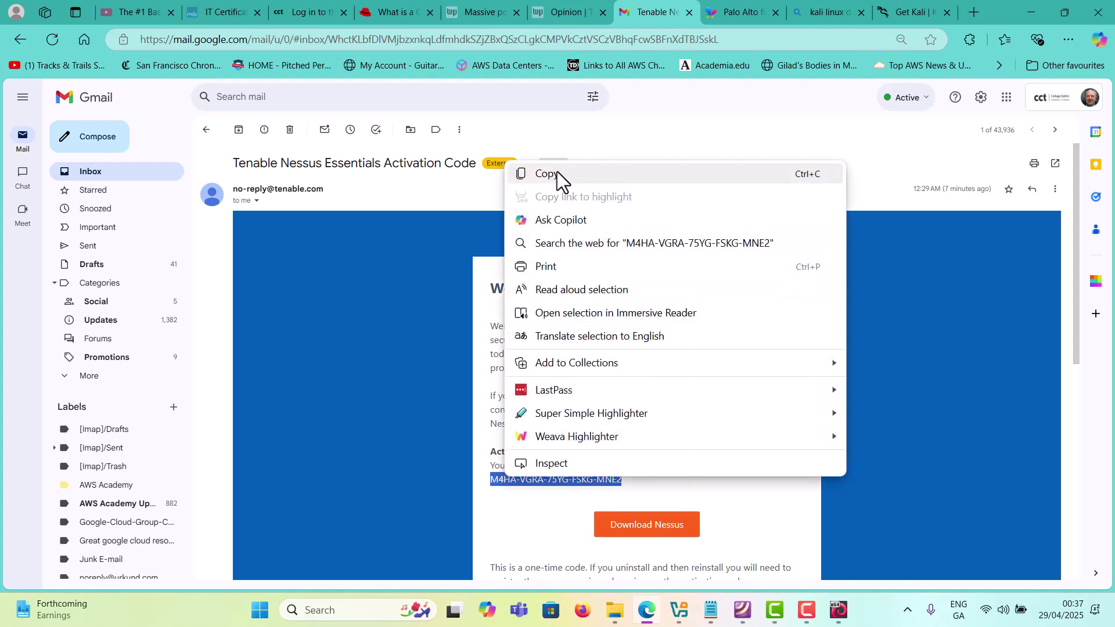
{"action": "left_click", "coordinate": [556, 174]}
Step: Paste the activation code into the Register Nessus page and continue through to account creation
{"action": "left_click", "coordinate": [837, 611]}
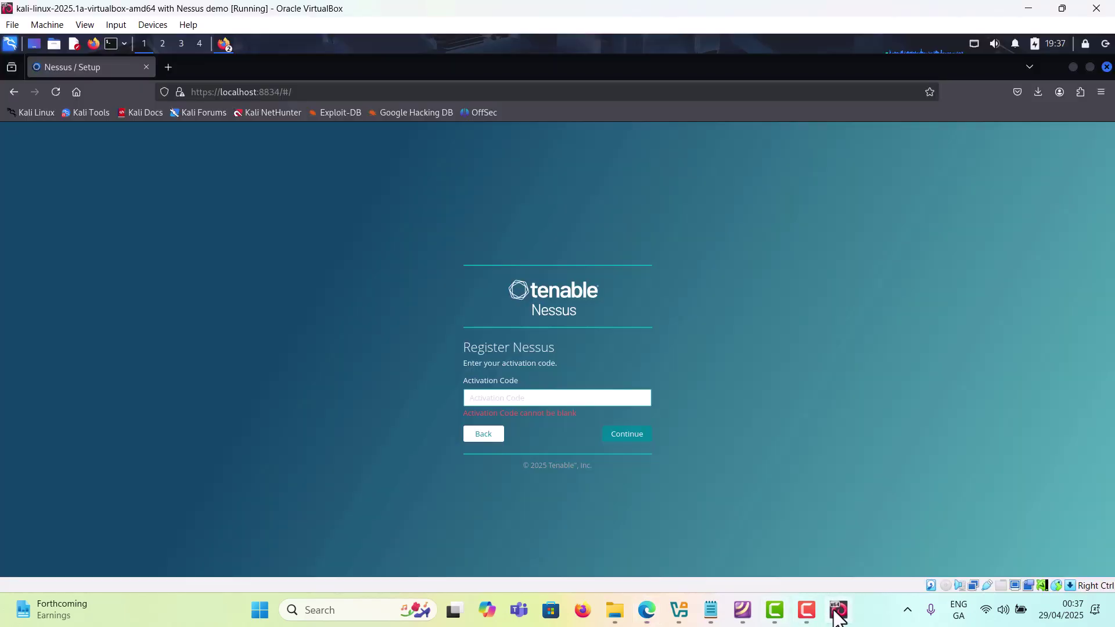
{"action": "left_click", "coordinate": [530, 397]}
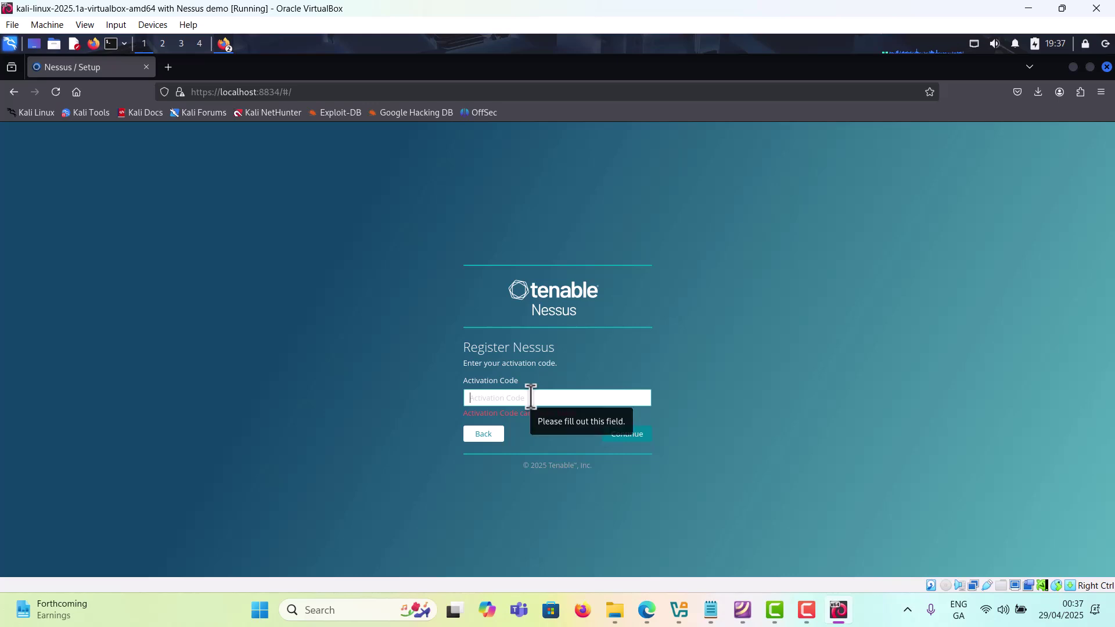
{"action": "key", "text": "ctrl+v"}
{"action": "left_click", "coordinate": [626, 428]}
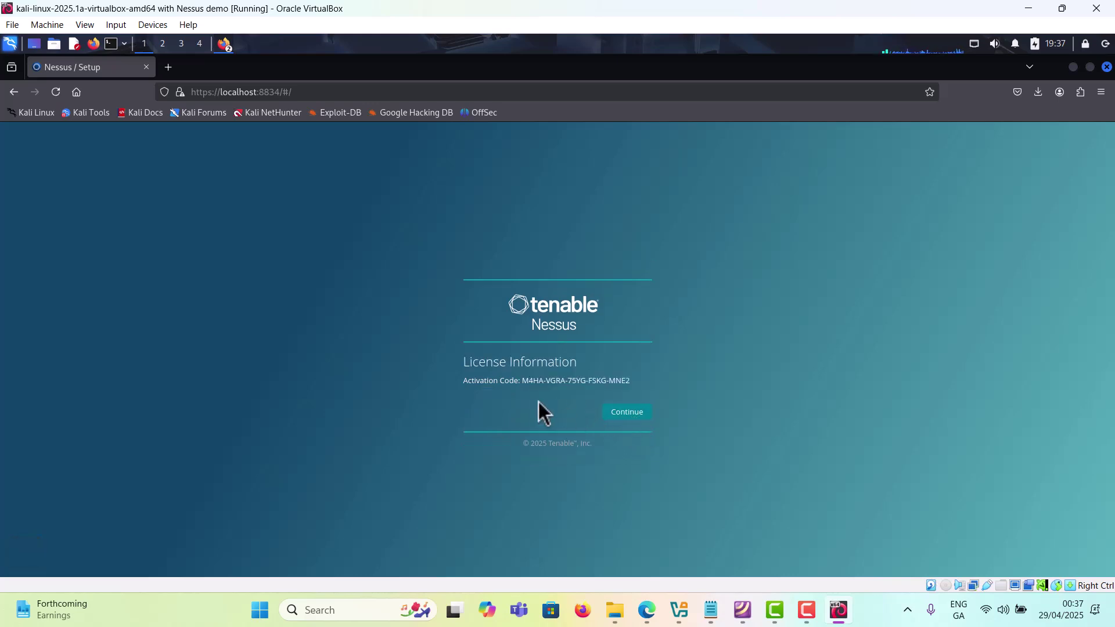
{"action": "left_click", "coordinate": [634, 420]}
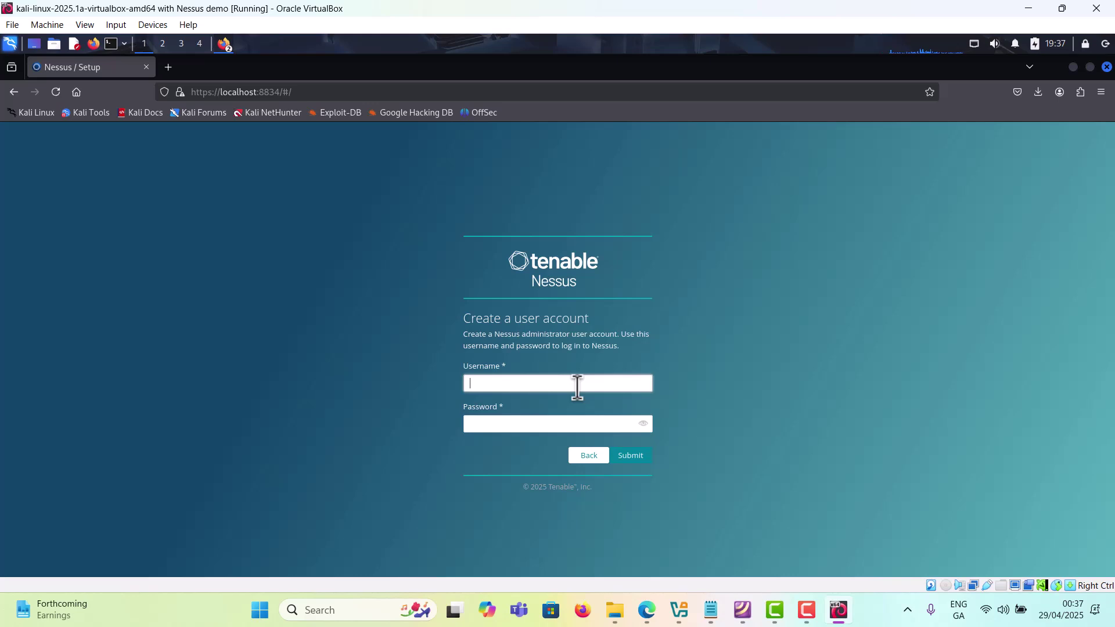
Step: Enter the administrator's username and password on the Nessus account creation form
{"action": "type", "text": "michael"}
{"action": "key", "text": "Tab"}
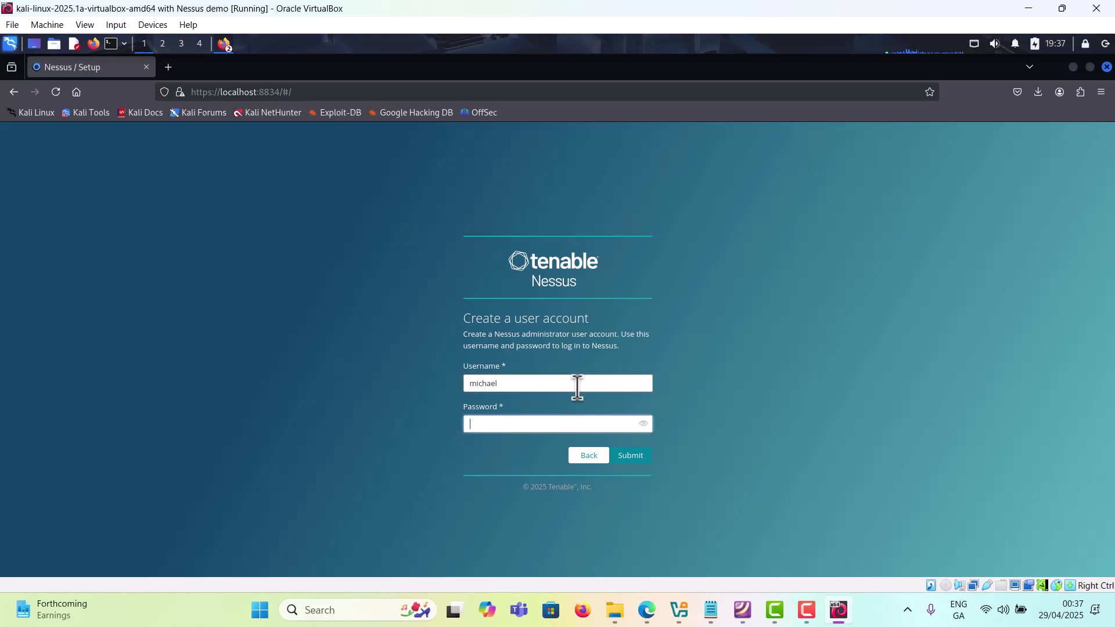
{"action": "type", "text": "******"}
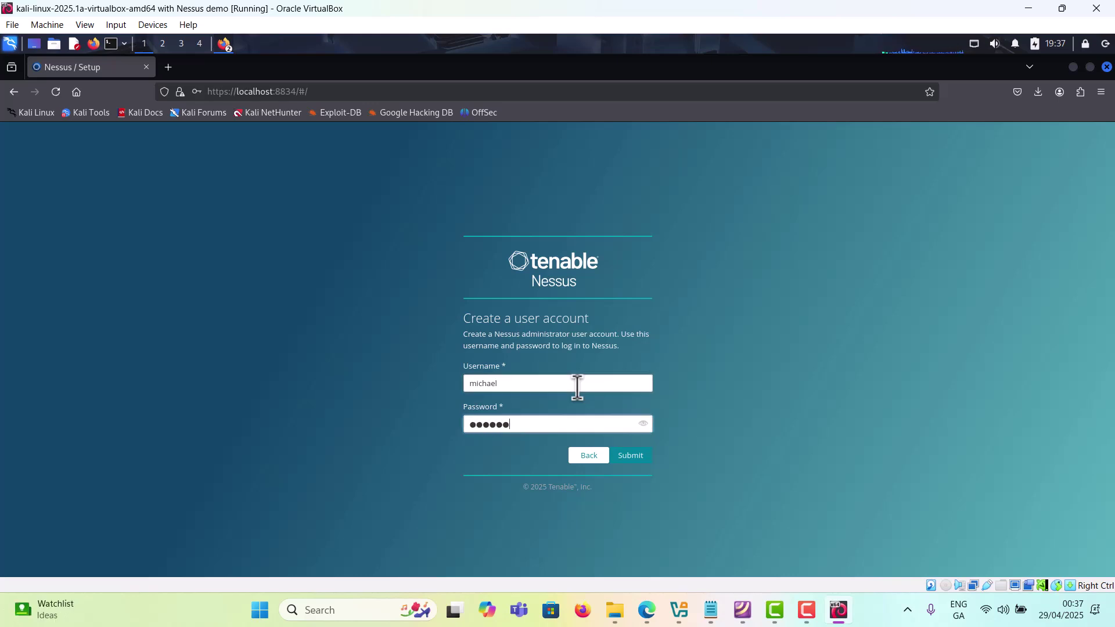
{"action": "type", "text": "***"}
Step: Submit the new Nessus admin account, save its login in Firefox, and bring up the Notepad setup notes
{"action": "left_click", "coordinate": [634, 459]}
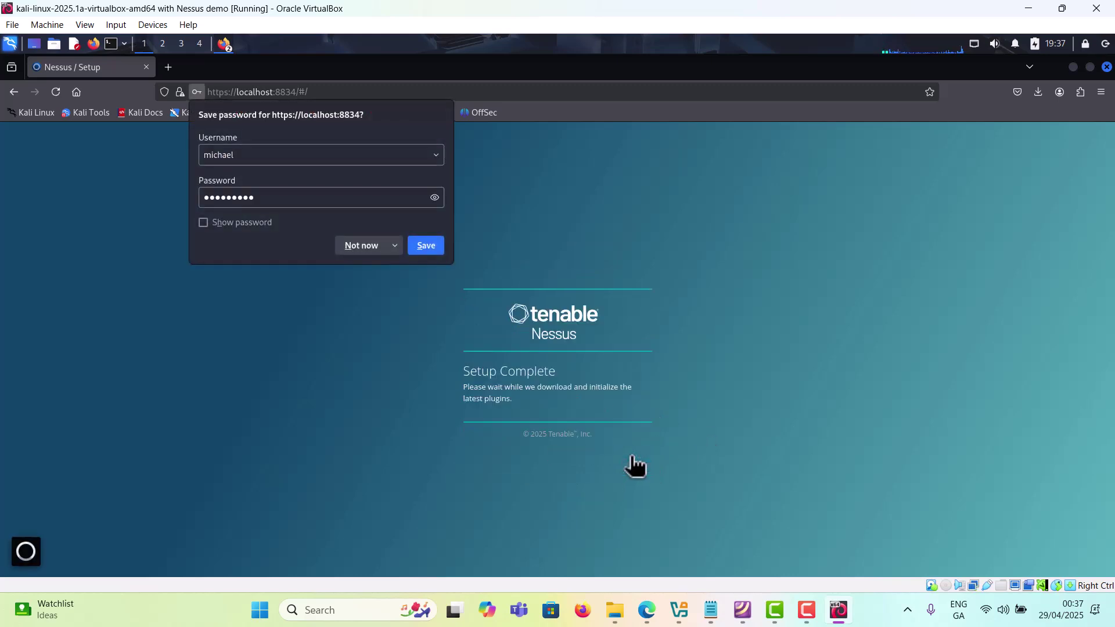
{"action": "left_click", "coordinate": [426, 245]}
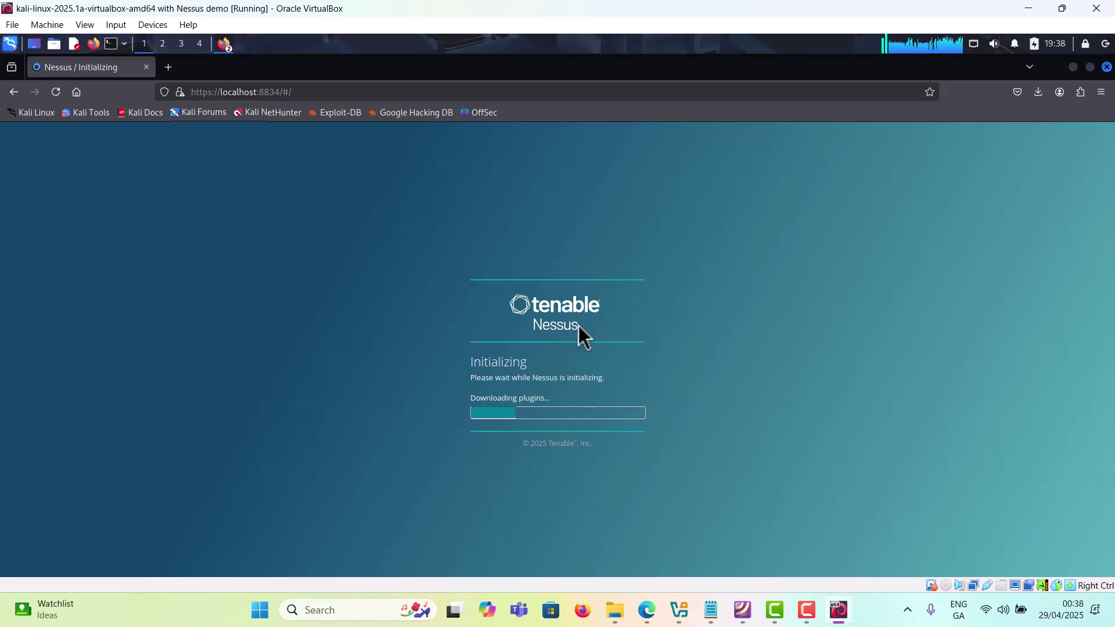
{"action": "left_click", "coordinate": [711, 608]}
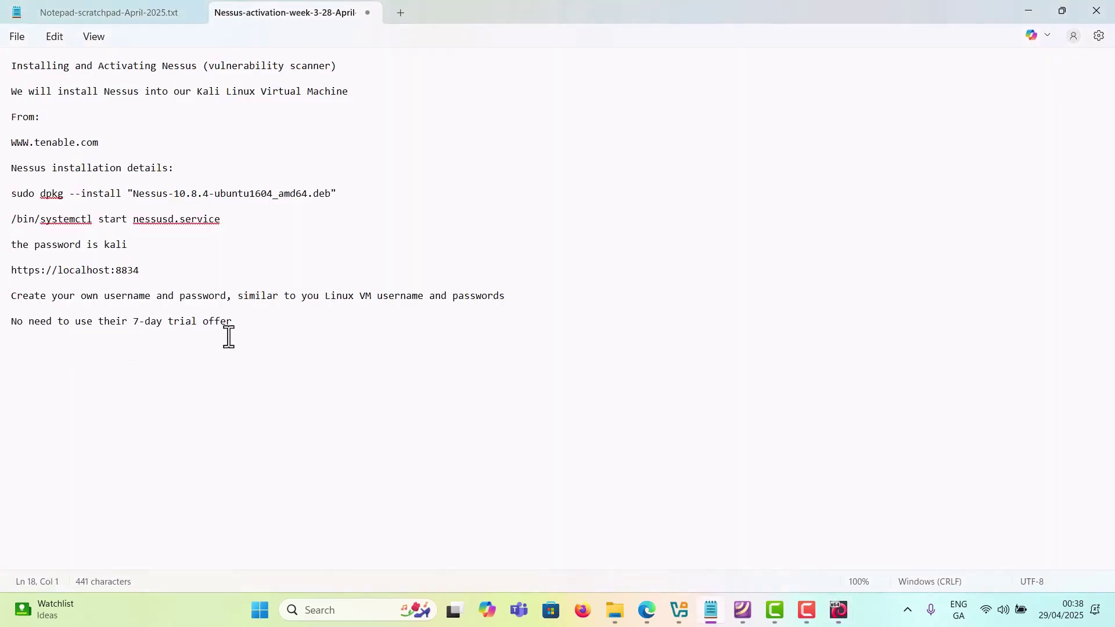
Step: Minimize Notepad so the Kali VM's Nessus My Scans page is back in front
{"action": "left_click", "coordinate": [722, 617]}
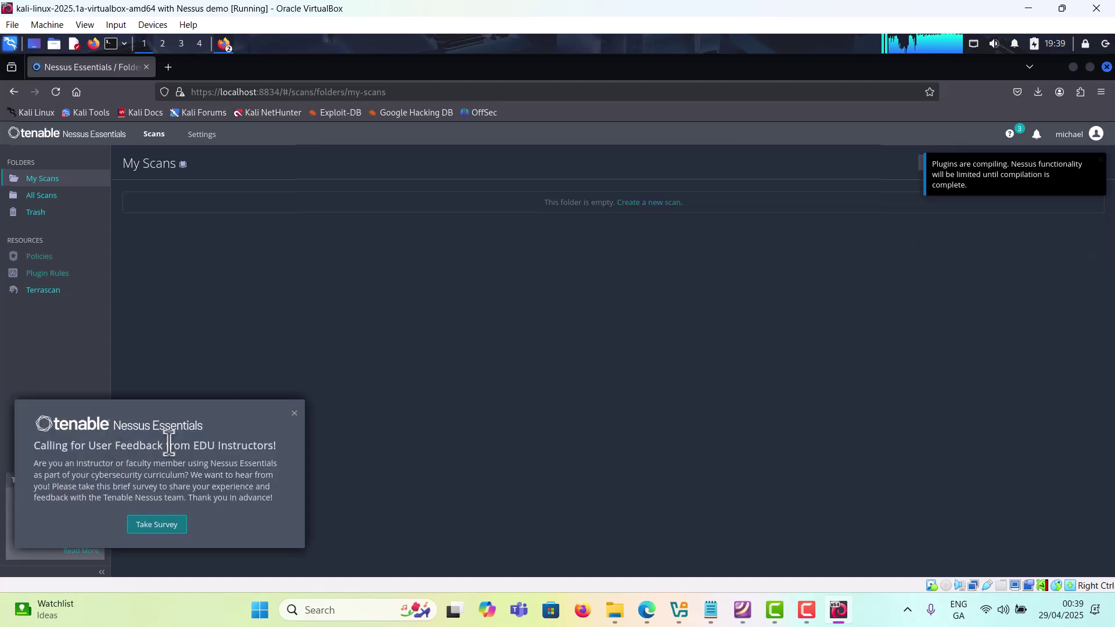
Step: Close the EDU instructor survey pop-up and the Nessus Expert announcement dialog
{"action": "left_click", "coordinate": [295, 413]}
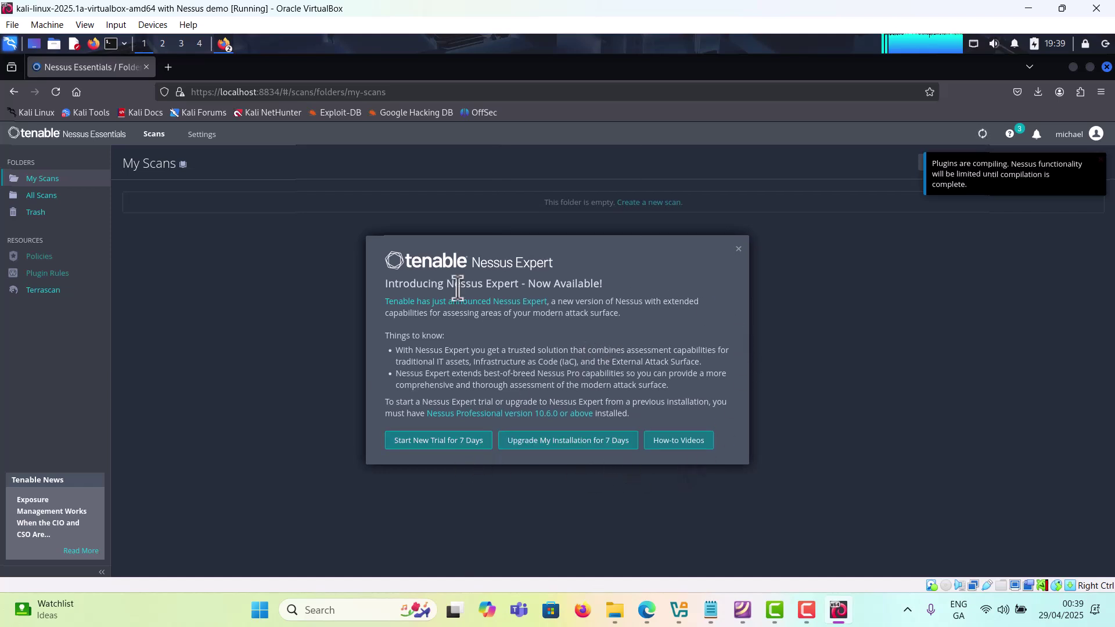
{"action": "left_click", "coordinate": [740, 250]}
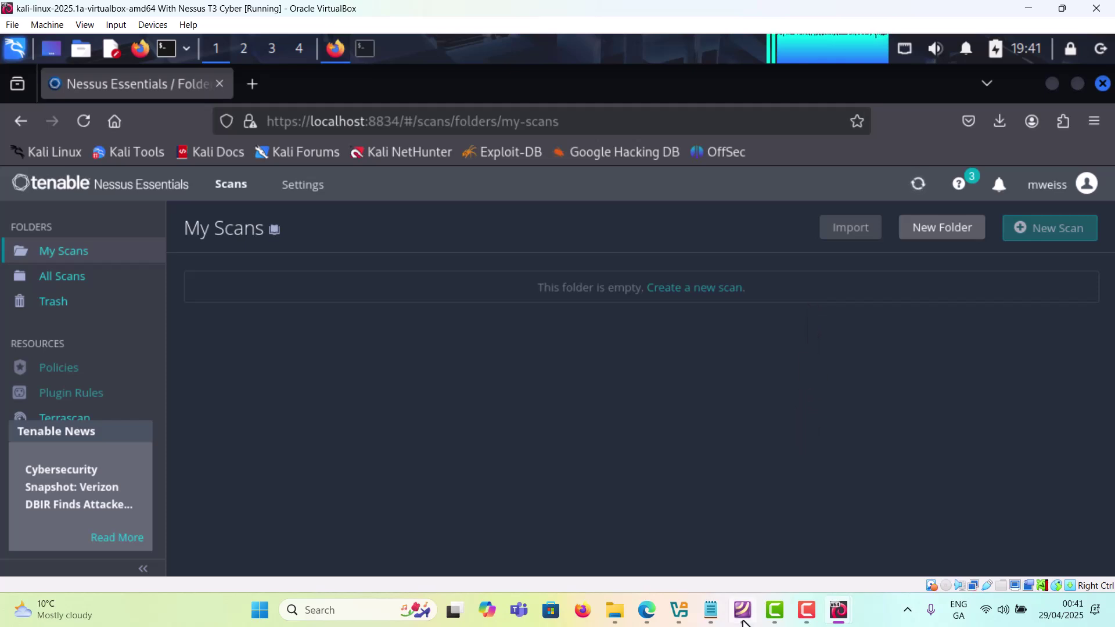
Step: Show page 1 of the 'Installing Nessus on Kali Linux' slides, then switch to the Tenable activation email
{"action": "mouse_move", "coordinate": [744, 622]}
{"action": "left_click", "coordinate": [697, 532]}
{"action": "scroll", "coordinate": [697, 531], "scroll_direction": "up", "scroll_amount": 10}
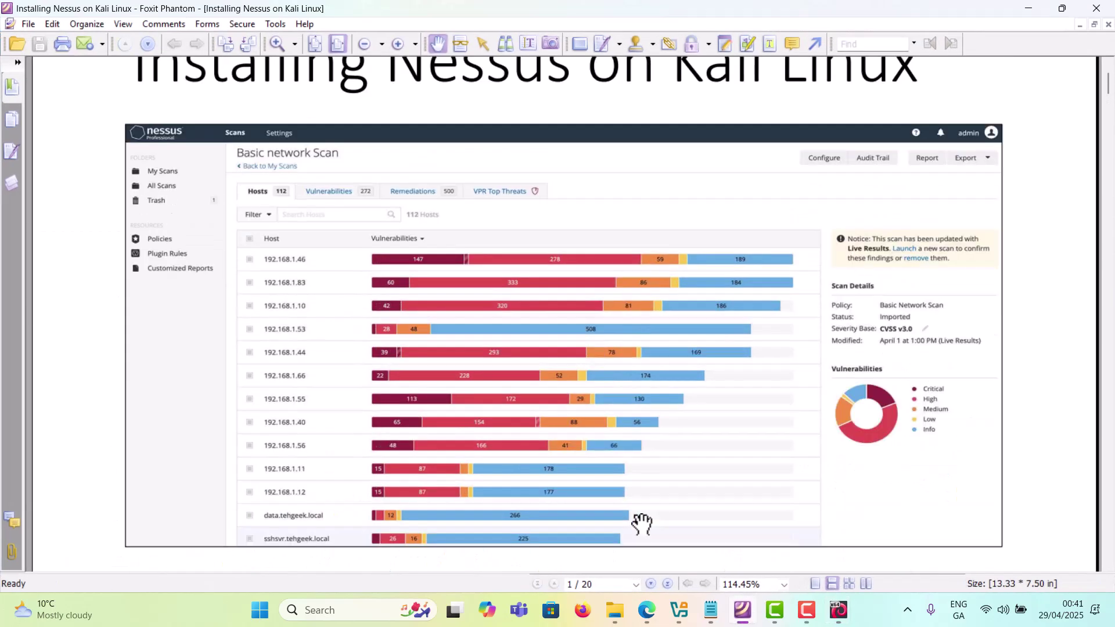
{"action": "scroll", "coordinate": [638, 360], "scroll_direction": "down", "scroll_amount": 1}
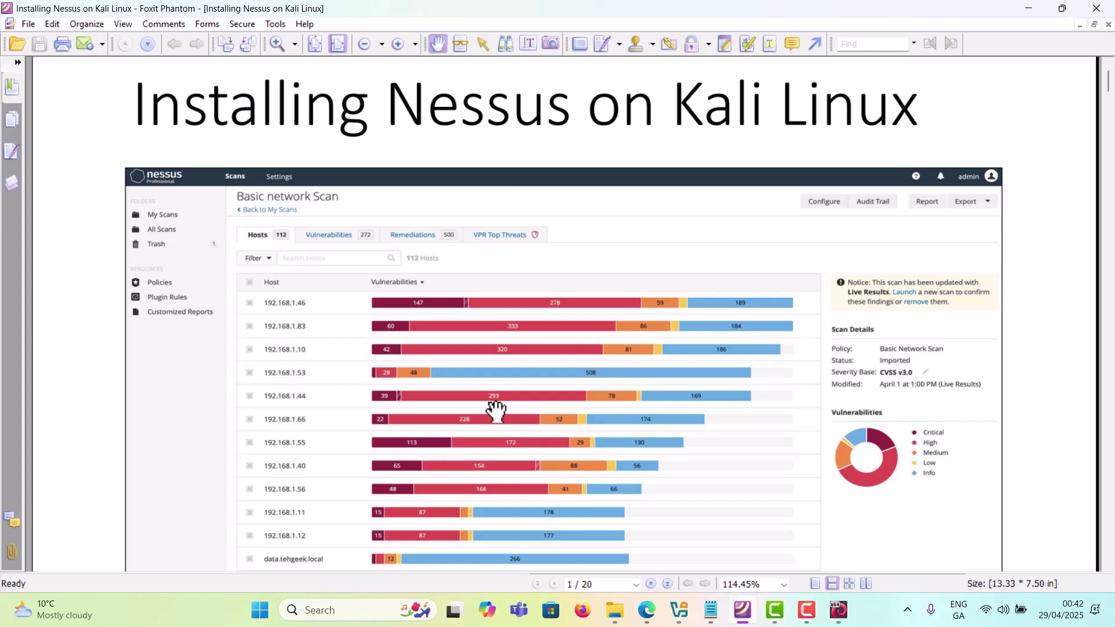
{"action": "left_click", "coordinate": [642, 612]}
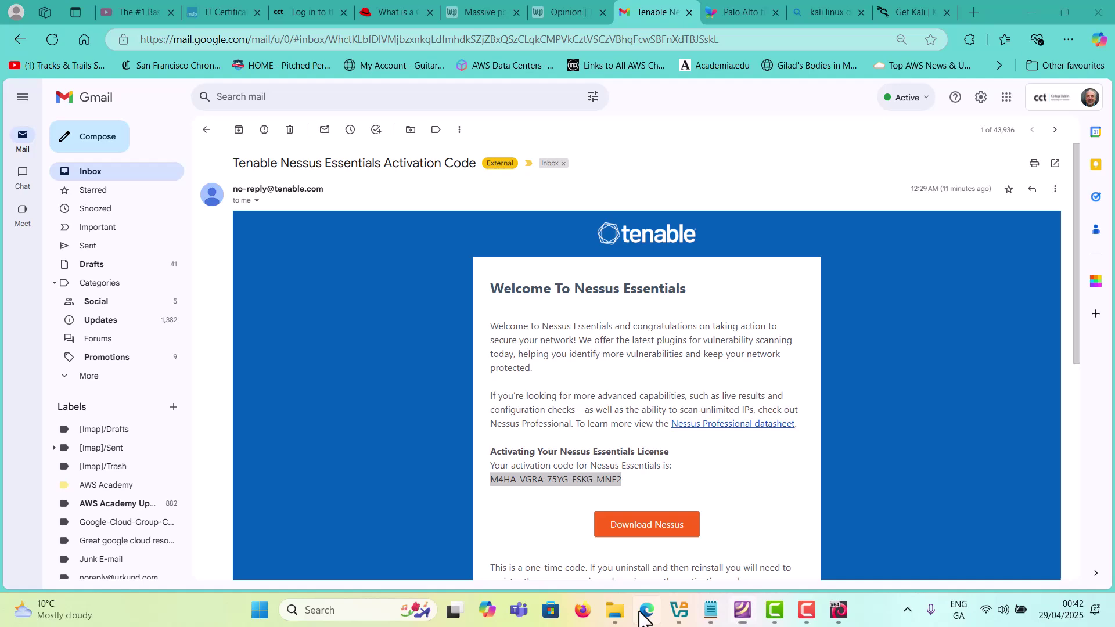
Step: Search Bing for 'hackthe box' in a new tab and open the Hack The Box website
{"action": "left_click", "coordinate": [976, 10]}
{"action": "type", "text": "hac"}
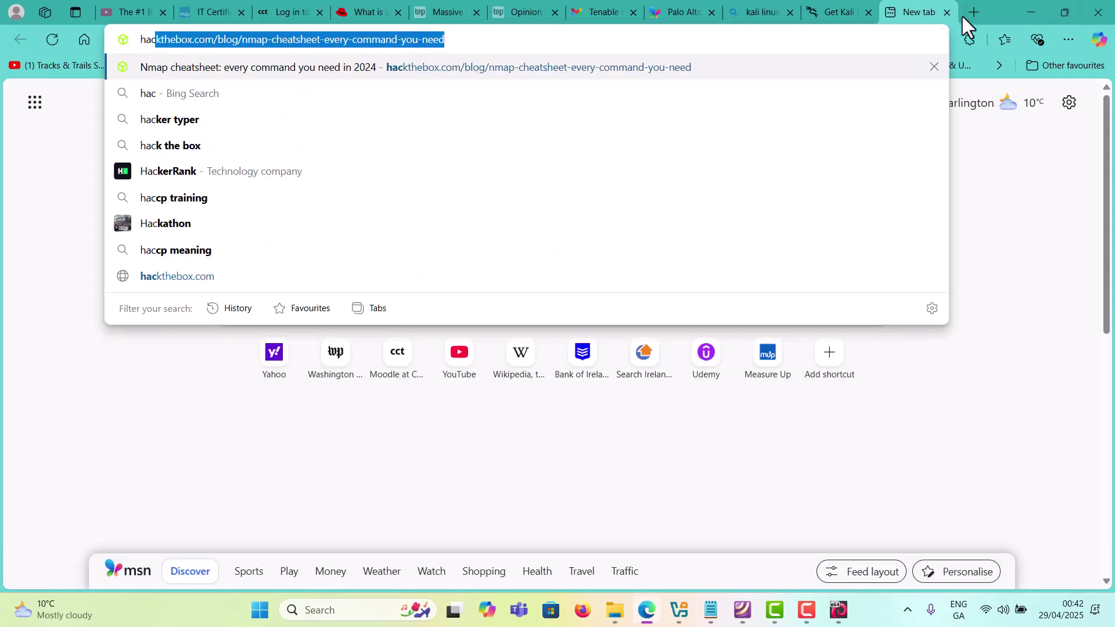
{"action": "type", "text": "kthe bo"}
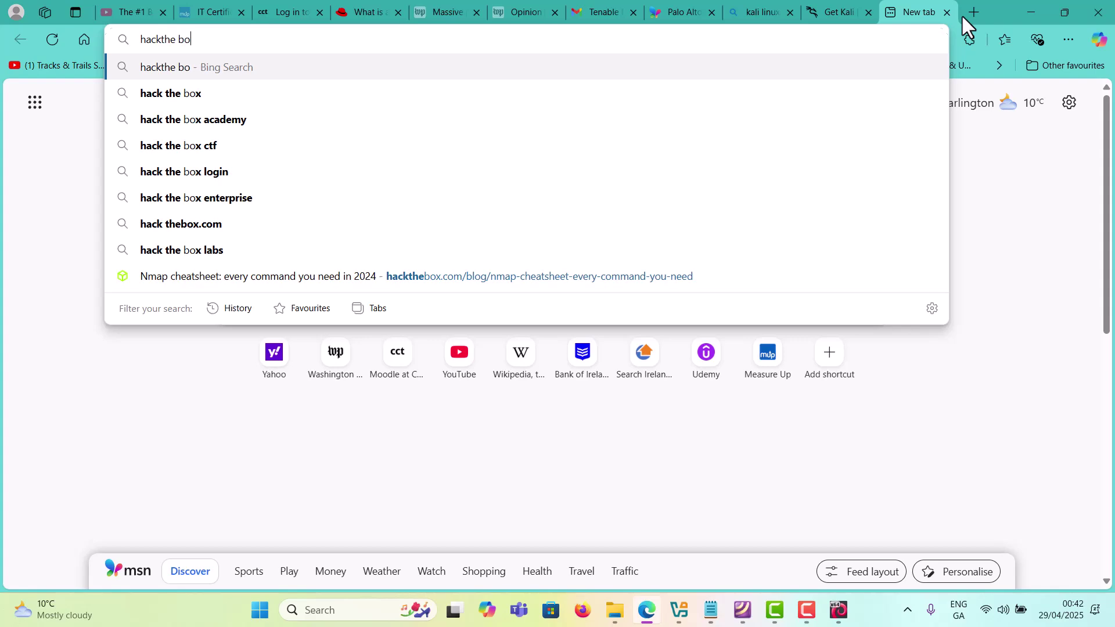
{"action": "type", "text": "x"}
{"action": "key", "text": "Return"}
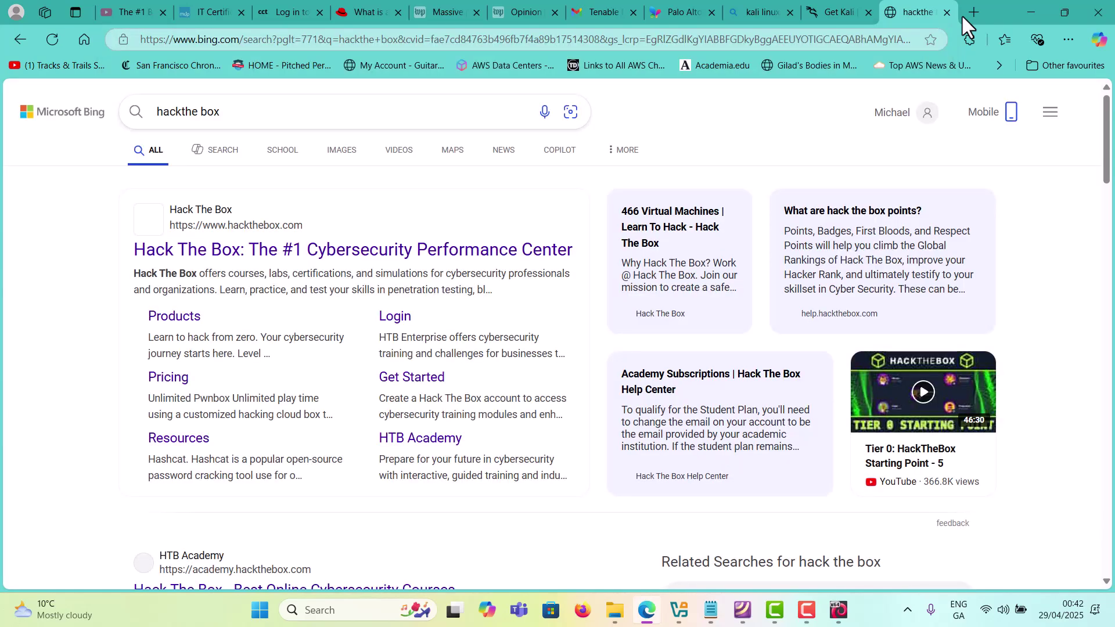
{"action": "left_click", "coordinate": [224, 268]}
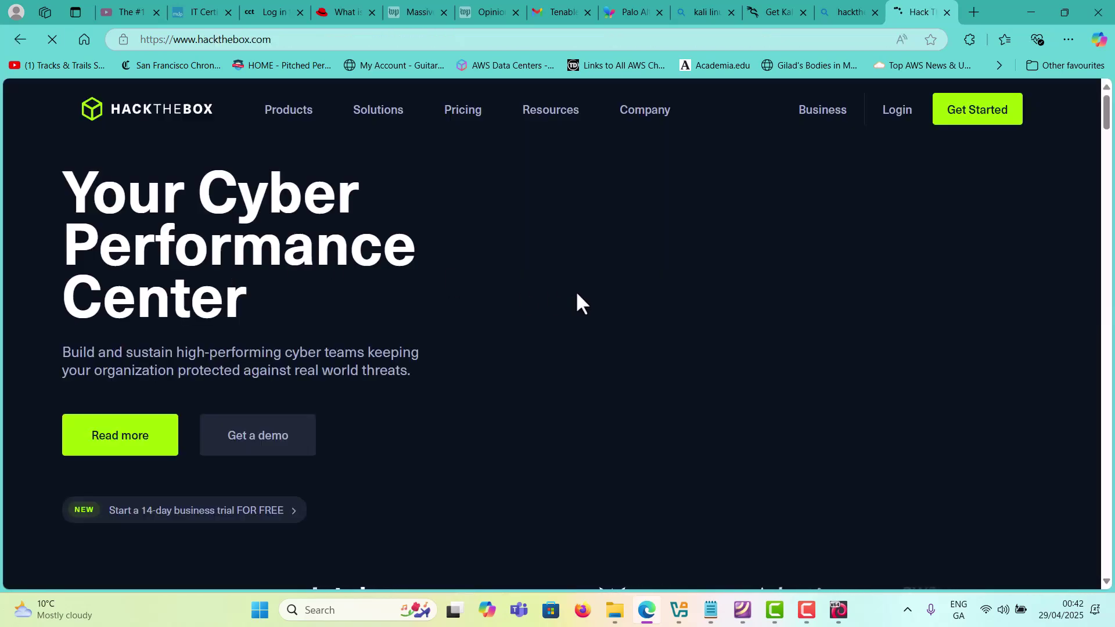
Step: Scroll through the Hack The Box homepage, then minimize Edge to reveal the Nessus slides
{"action": "scroll", "coordinate": [577, 290], "scroll_direction": "down", "scroll_amount": 1}
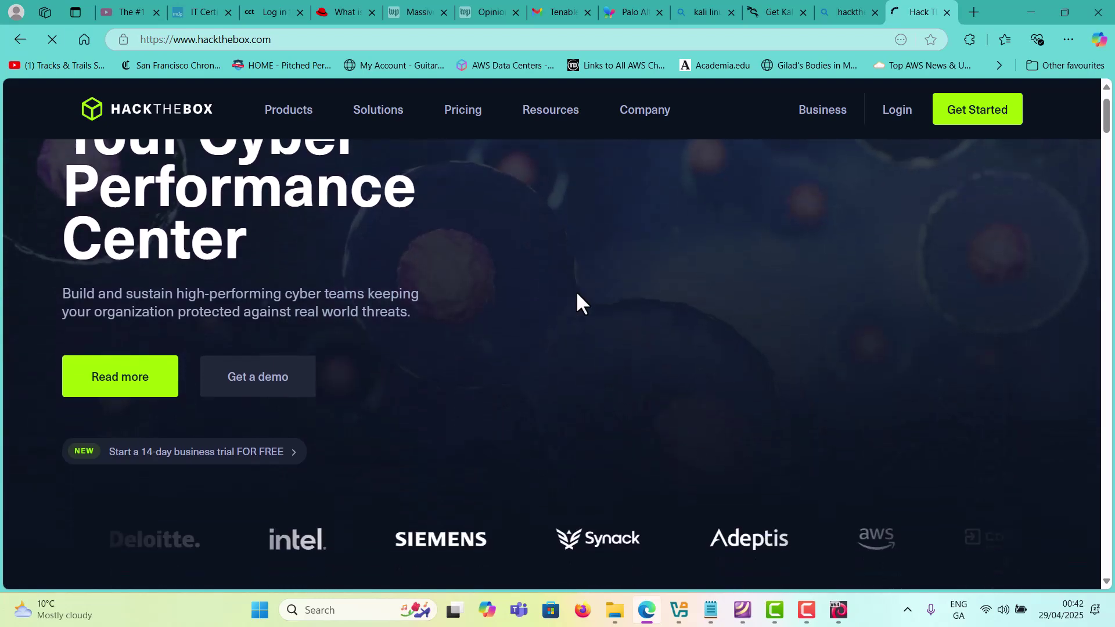
{"action": "scroll", "coordinate": [577, 290], "scroll_direction": "down", "scroll_amount": 5}
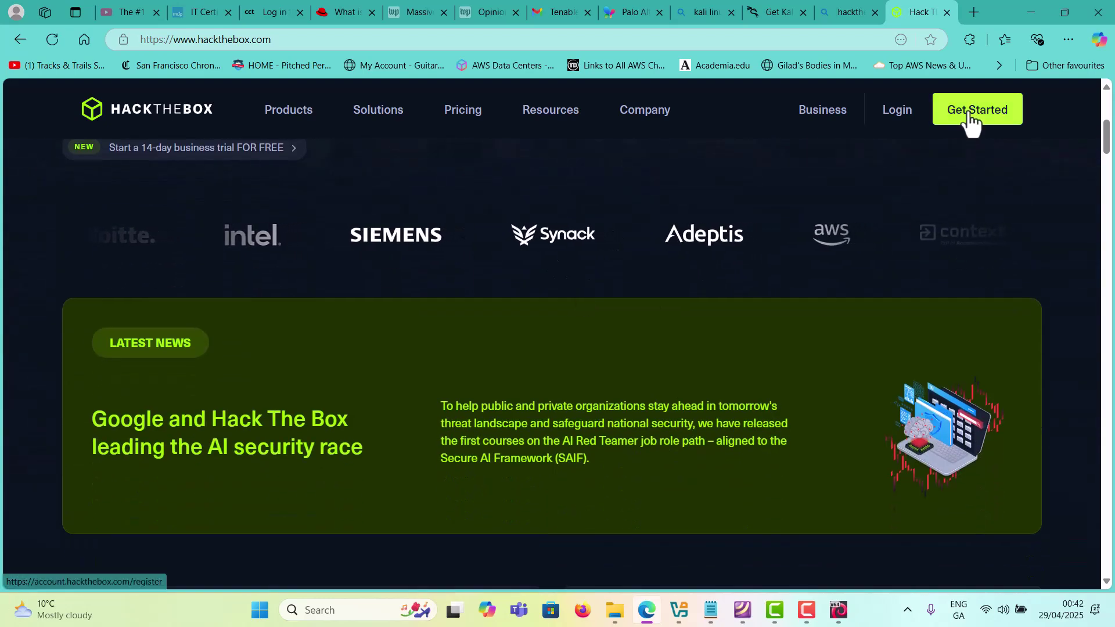
{"action": "scroll", "coordinate": [761, 298], "scroll_direction": "down", "scroll_amount": 8}
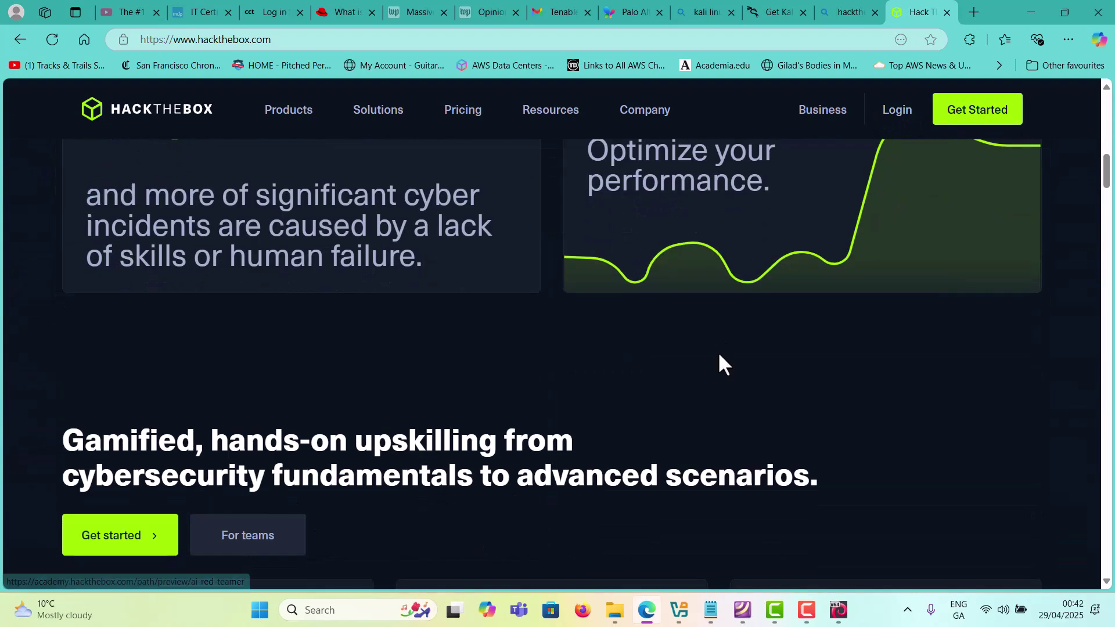
{"action": "scroll", "coordinate": [719, 356], "scroll_direction": "down", "scroll_amount": 5}
{"action": "scroll", "coordinate": [686, 378], "scroll_direction": "down", "scroll_amount": 3}
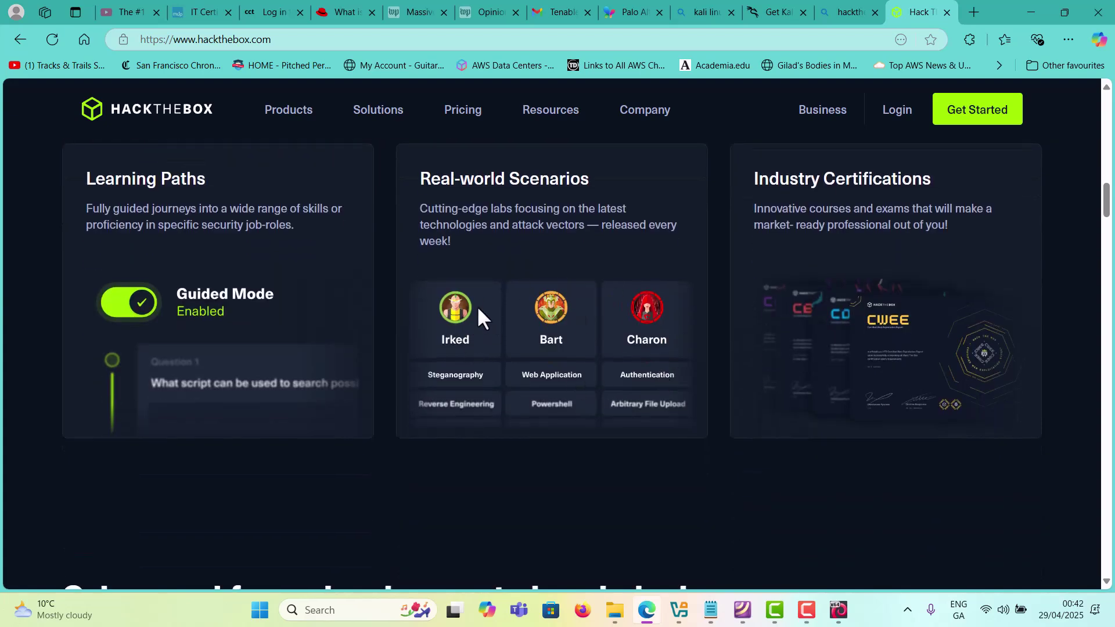
{"action": "scroll", "coordinate": [542, 331], "scroll_direction": "up", "scroll_amount": 20}
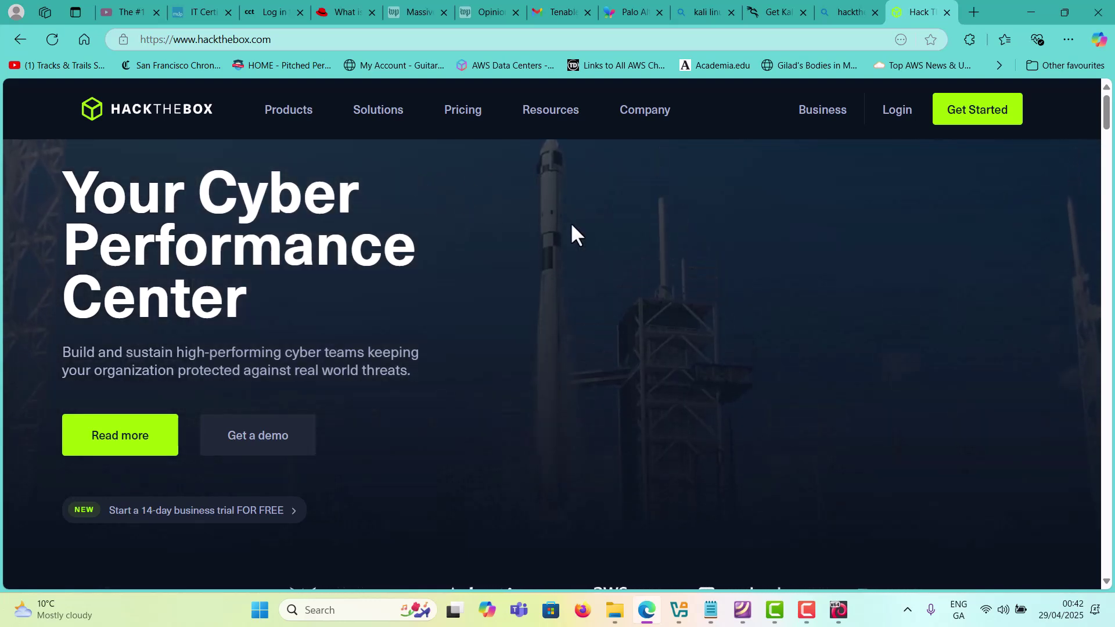
{"action": "mouse_move", "coordinate": [854, 92]}
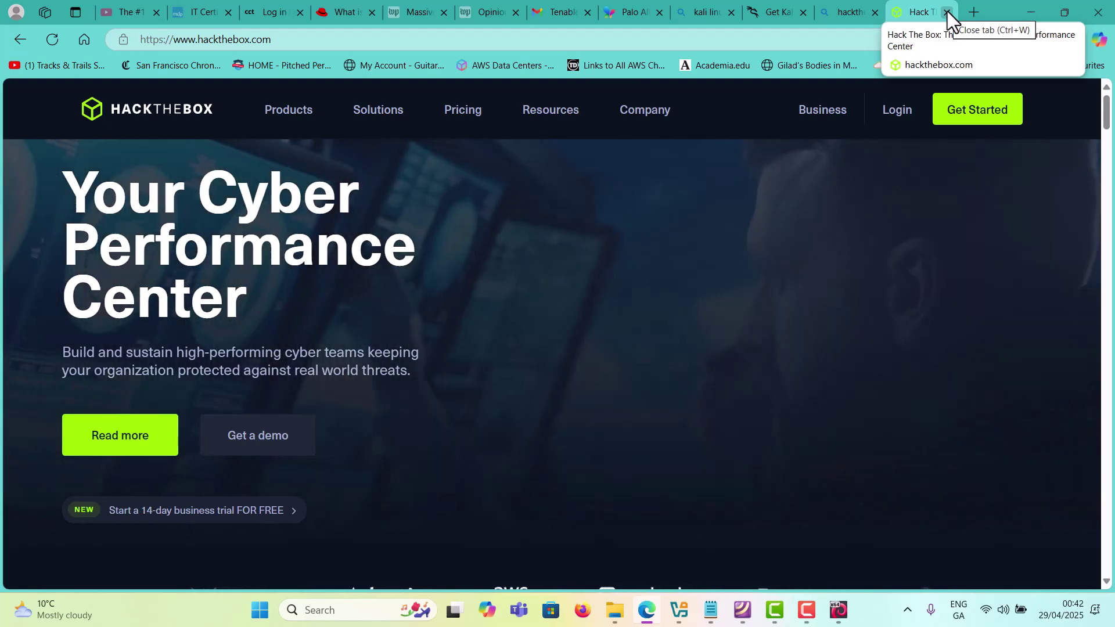
{"action": "left_click", "coordinate": [1023, 14]}
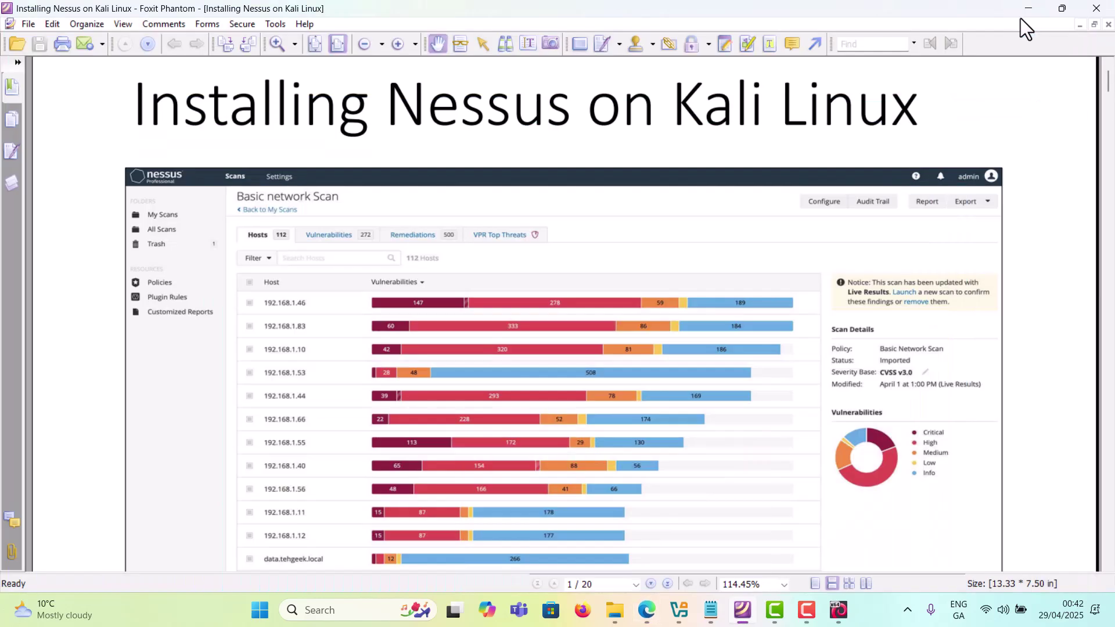